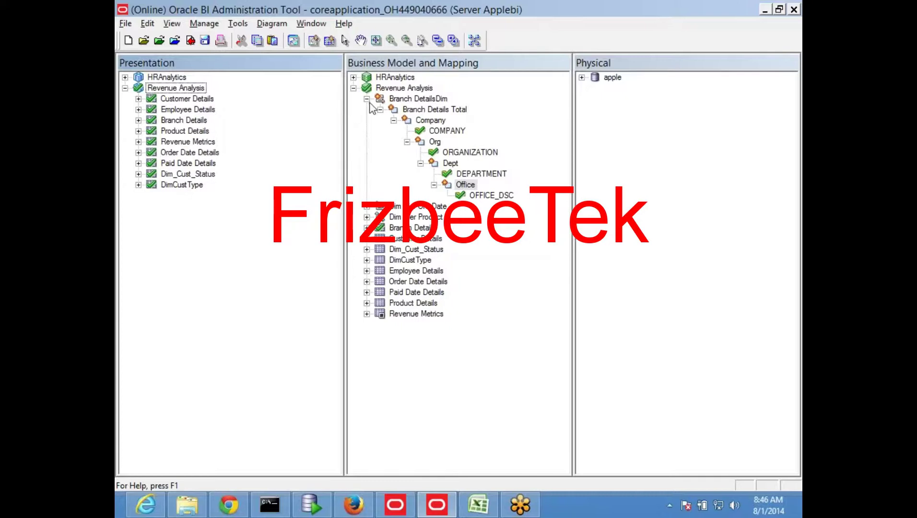
Step: Add the Branch DetailsDim logical dimension from the business model to the Branch Details presentation table
{"action": "left_click", "coordinate": [367, 98]}
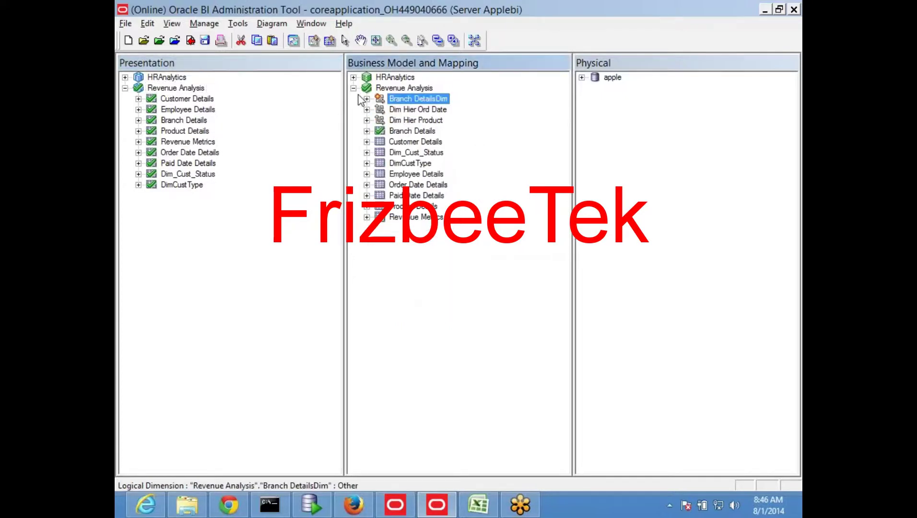
{"action": "left_click", "coordinate": [408, 109]}
{"action": "left_click", "coordinate": [410, 120]}
{"action": "left_click", "coordinate": [412, 110]}
{"action": "left_click", "coordinate": [416, 99]}
{"action": "left_click_drag", "start_coordinate": [399, 103], "coordinate": [200, 121]}
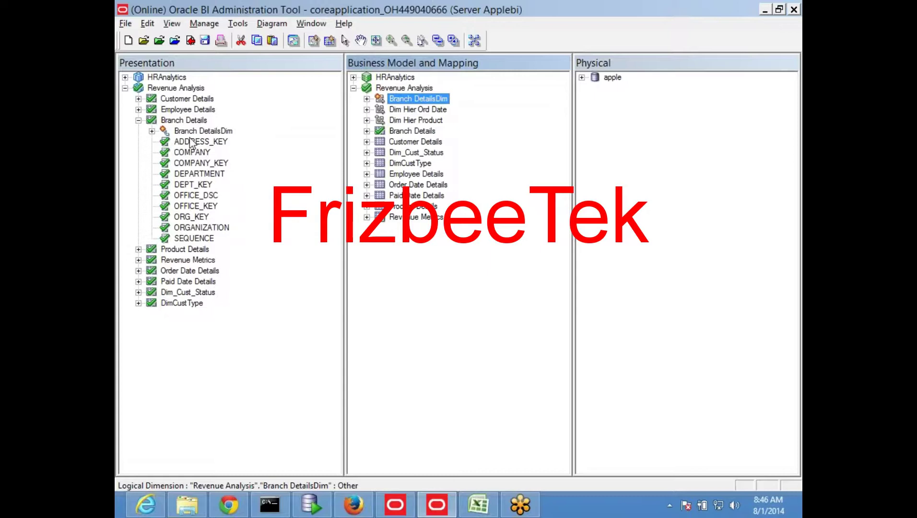
Step: Check in the changes and save the repository with a global consistency check
{"action": "left_click", "coordinate": [204, 40]}
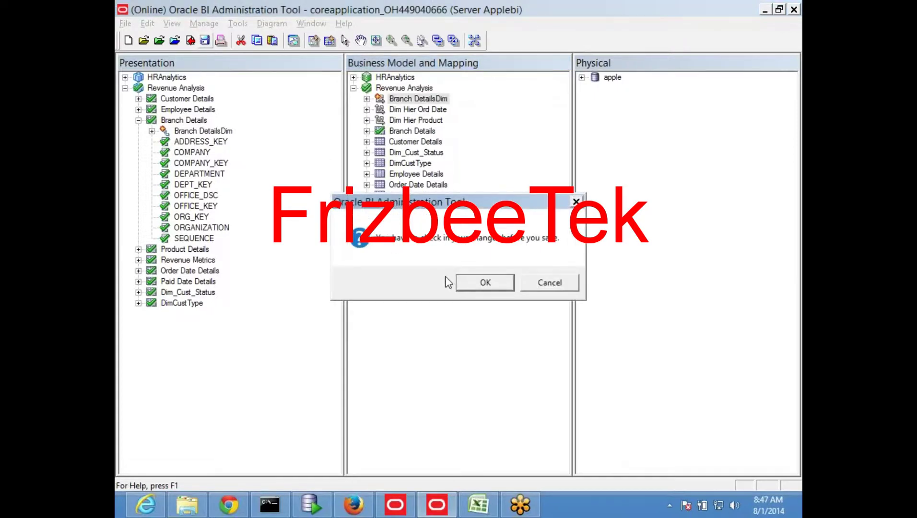
{"action": "left_click", "coordinate": [485, 283]}
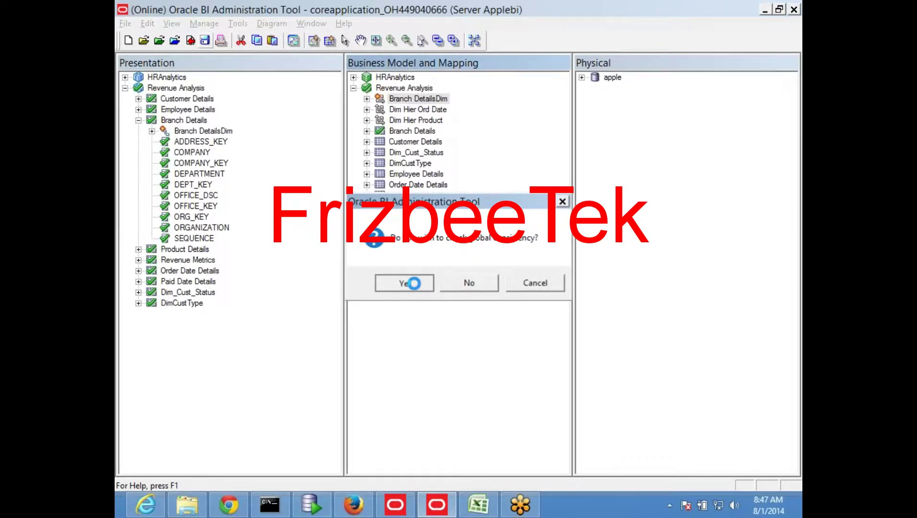
{"action": "left_click", "coordinate": [414, 283]}
Step: Switch to Firefox and open the Oracle Business Intelligence home page on applebi in a new tab
{"action": "left_click", "coordinate": [354, 504]}
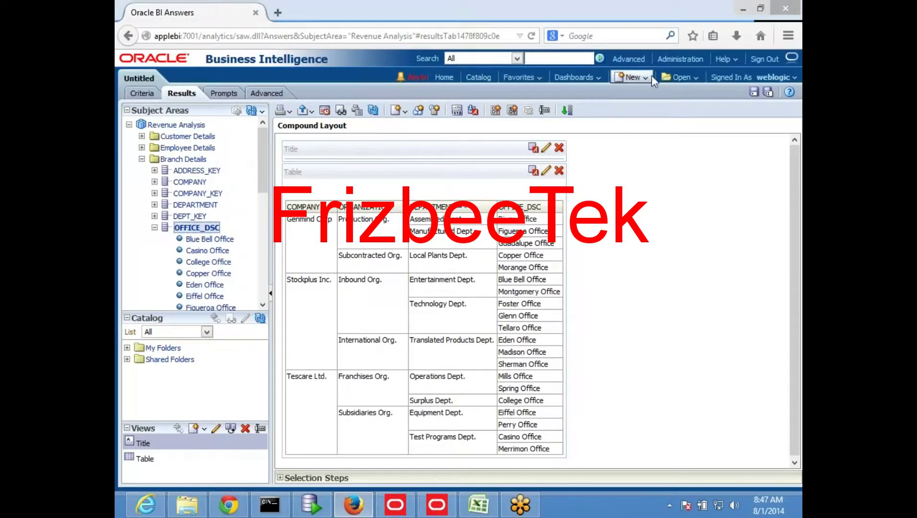
{"action": "key", "text": "F5"}
{"action": "left_click", "coordinate": [540, 245]}
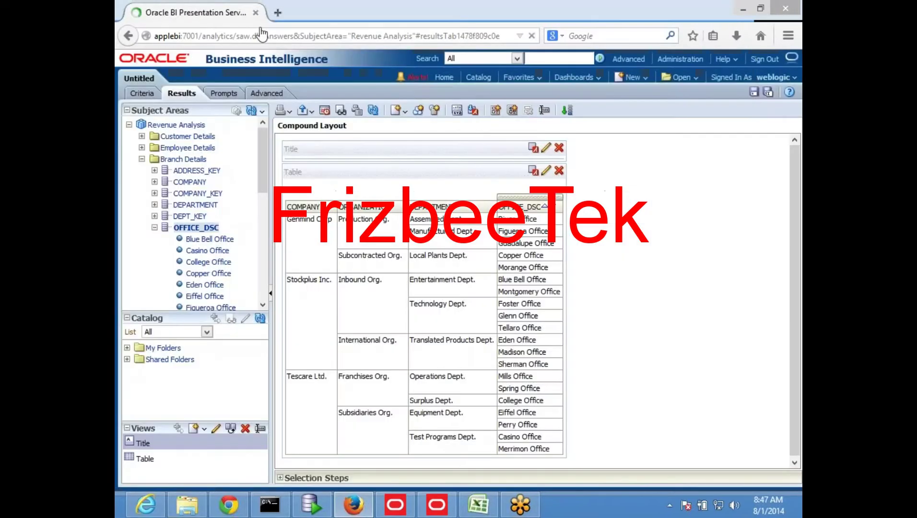
{"action": "left_click", "coordinate": [283, 12]}
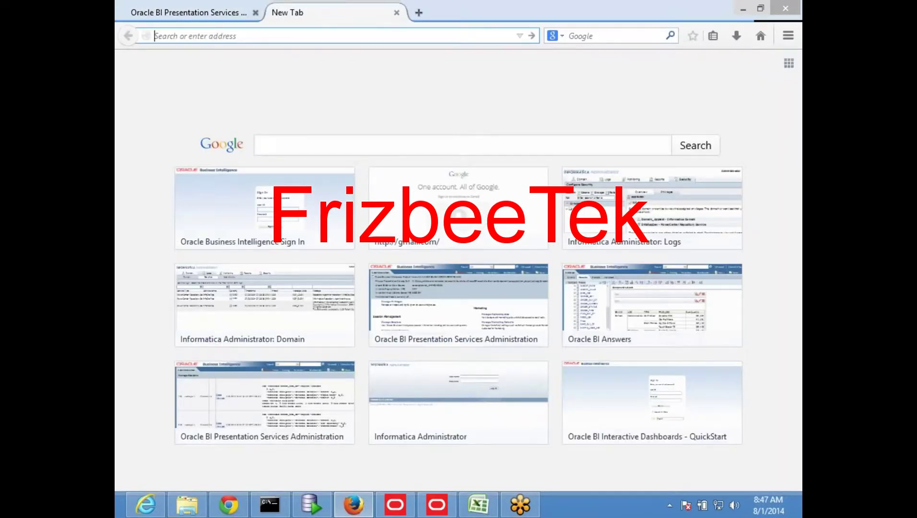
{"action": "type", "text": "applebi/"}
{"action": "key", "text": "Down"}
{"action": "key", "text": "Return"}
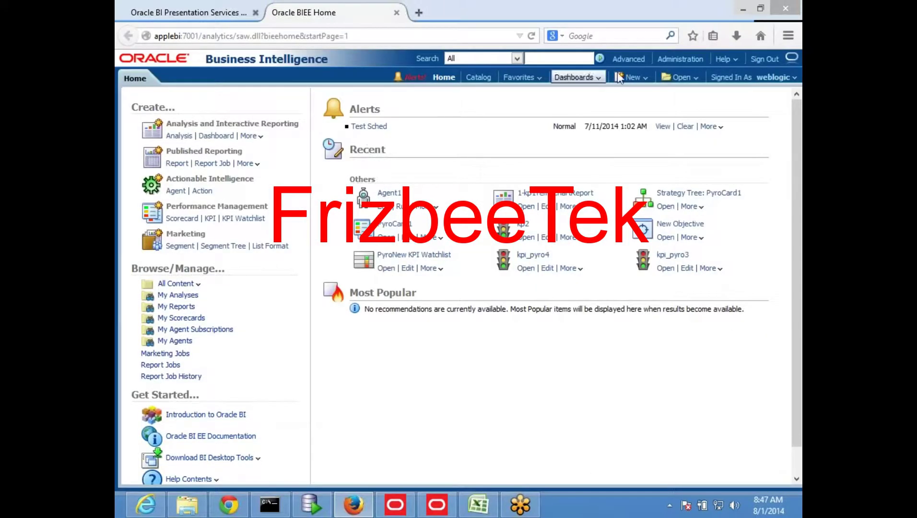
Step: Create a new analysis on the Revenue Analysis subject area
{"action": "left_click", "coordinate": [632, 78]}
{"action": "left_click", "coordinate": [643, 117]}
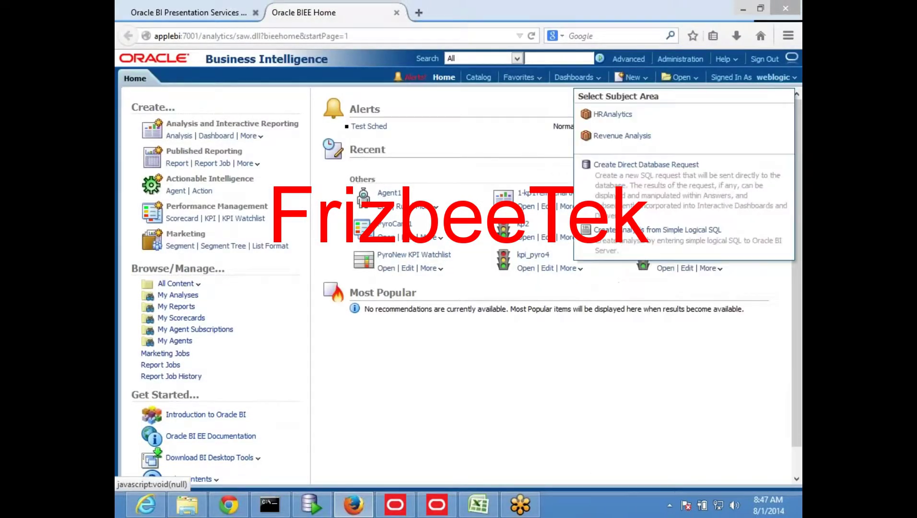
{"action": "left_click", "coordinate": [618, 136]}
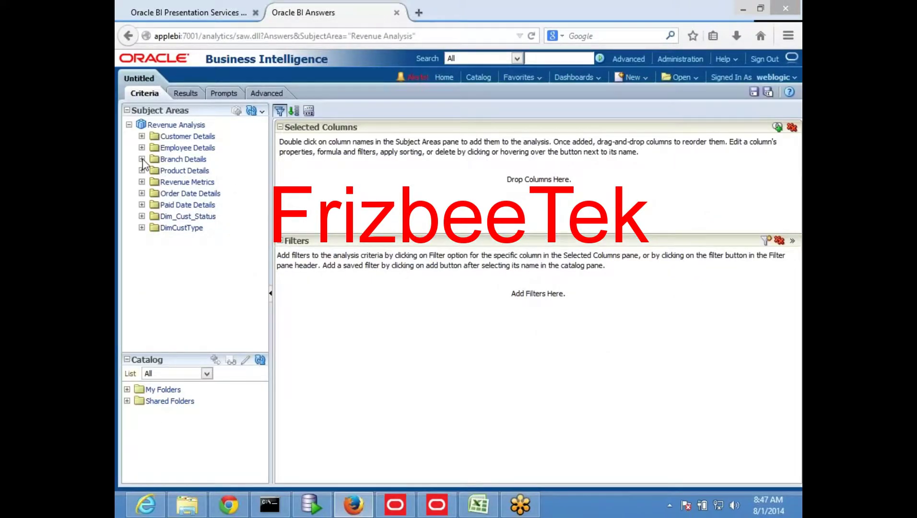
Step: Add the OFFICE_DSC column from Branch Details to the analysis and display its results
{"action": "left_click", "coordinate": [142, 159]}
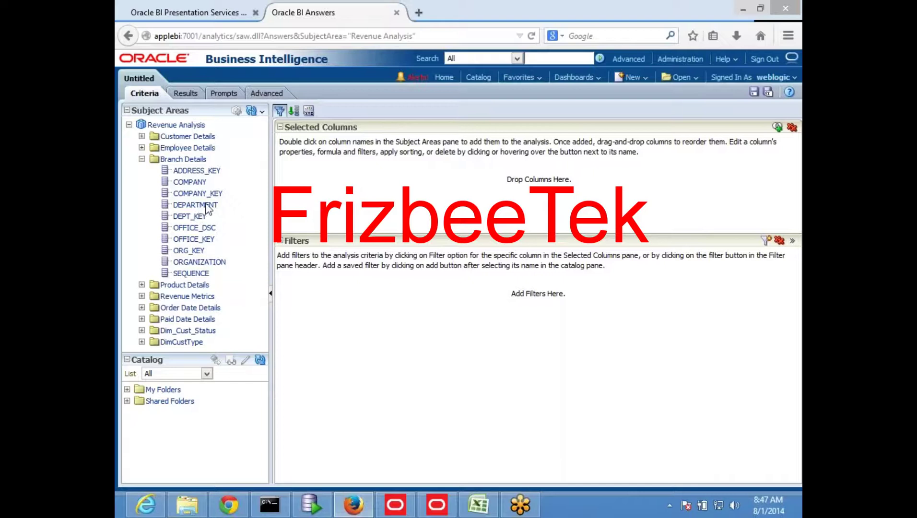
{"action": "left_click", "coordinate": [202, 231]}
{"action": "double_click", "coordinate": [202, 231]}
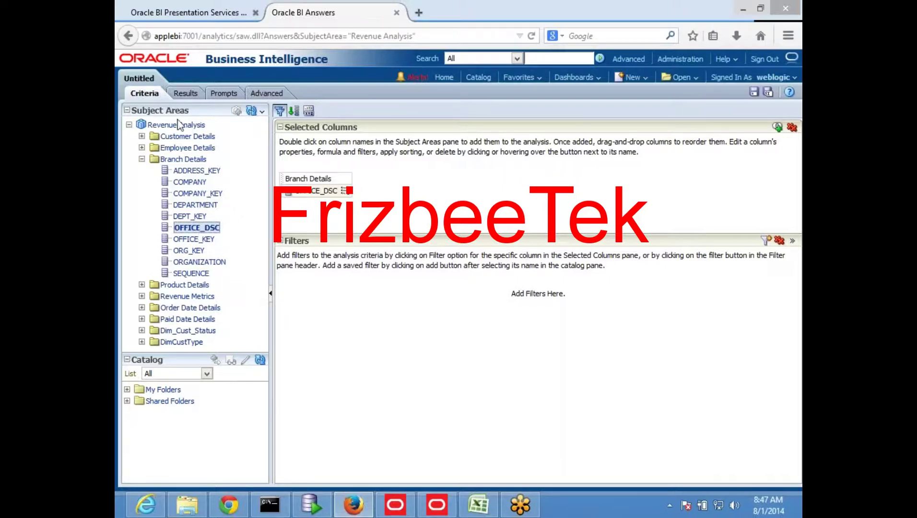
{"action": "left_click", "coordinate": [185, 93]}
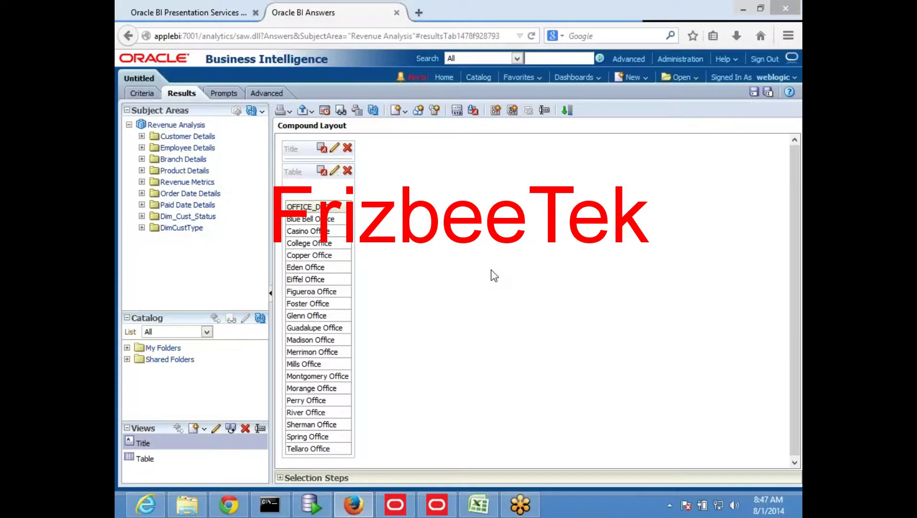
Step: Switch back to the Oracle BI Administration Tool and acknowledge the consistency check message
{"action": "mouse_move", "coordinate": [433, 514]}
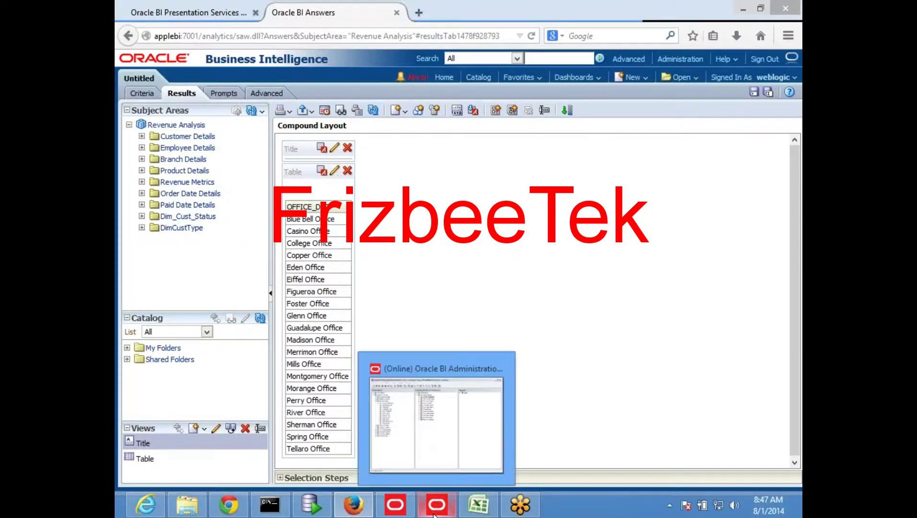
{"action": "left_click", "coordinate": [472, 393]}
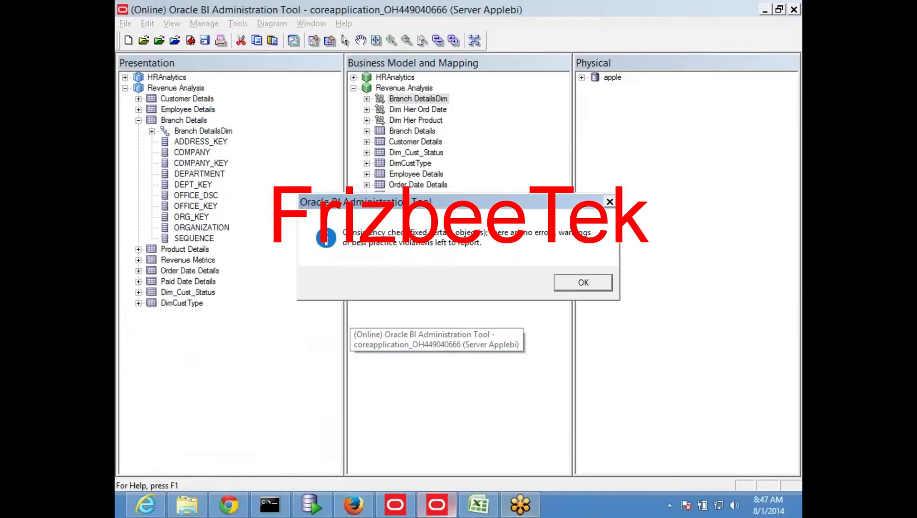
{"action": "left_click", "coordinate": [588, 285]}
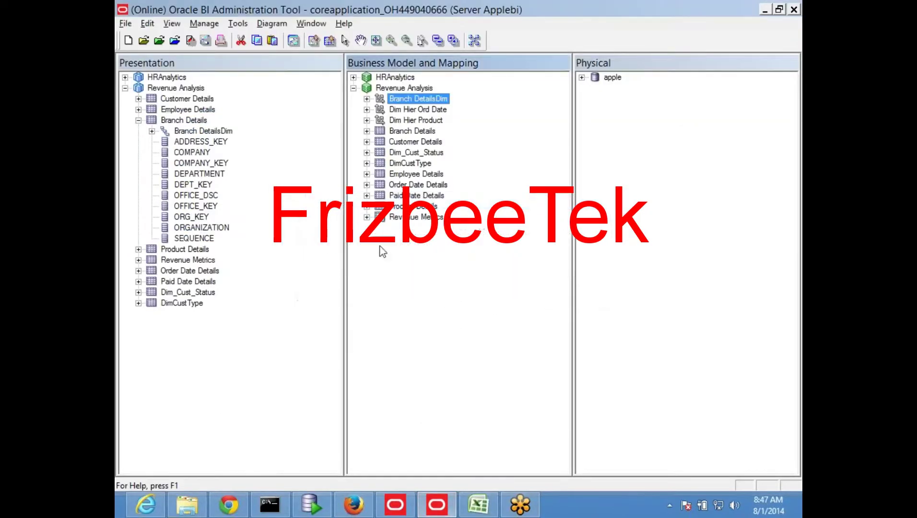
Step: Check out the Office logical level of Branch DetailsDim and open its properties
{"action": "left_click", "coordinate": [367, 99]}
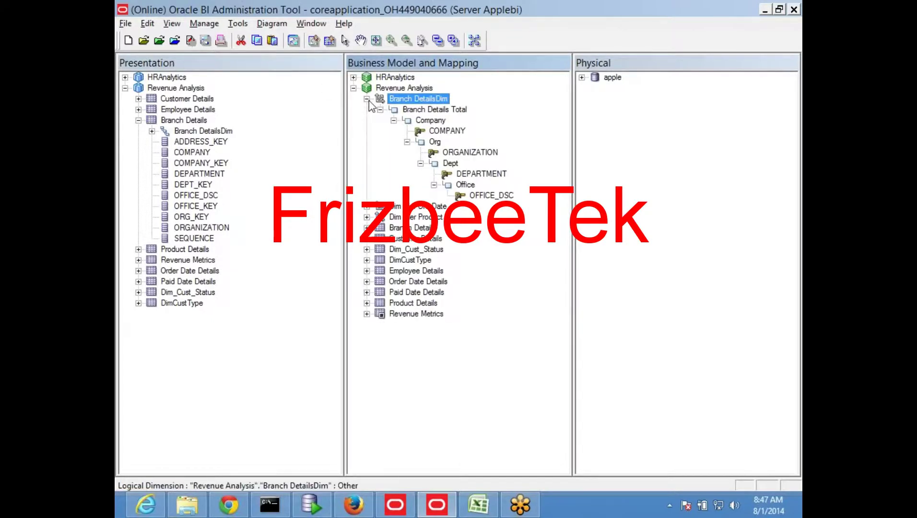
{"action": "left_click", "coordinate": [466, 185]}
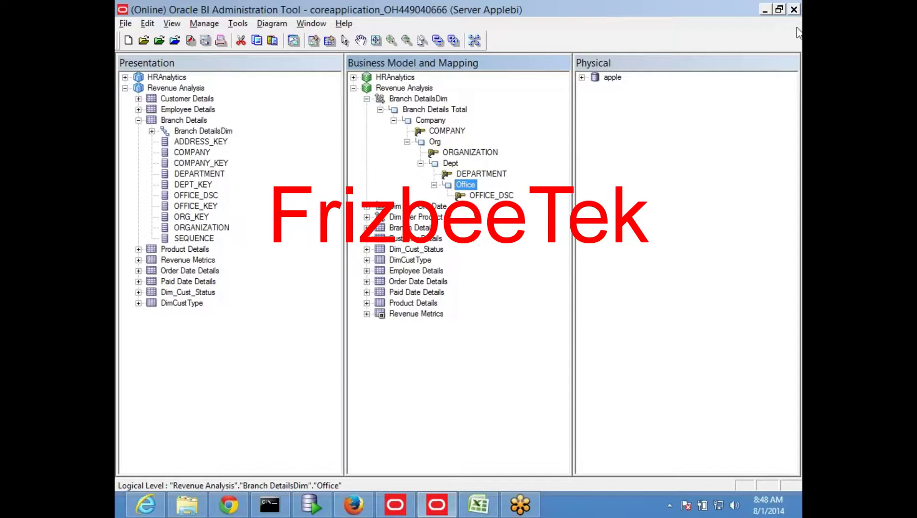
{"action": "double_click", "coordinate": [464, 185]}
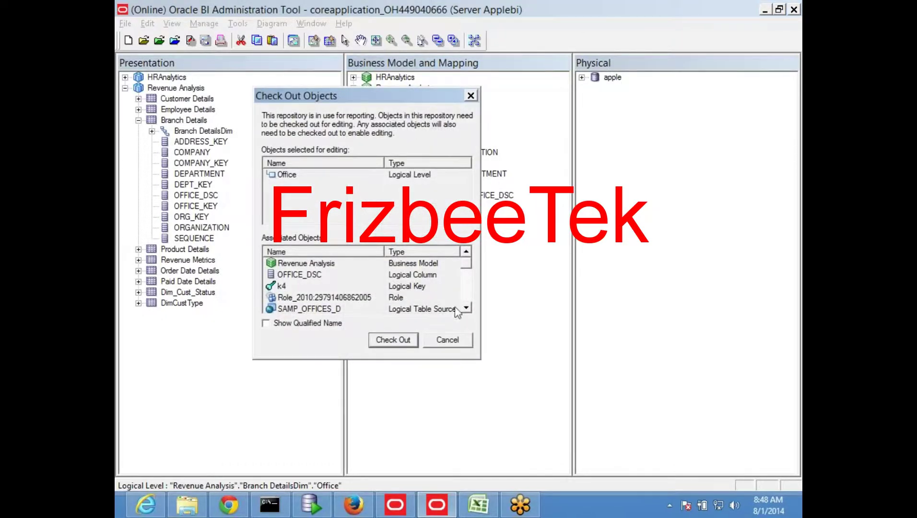
{"action": "left_click", "coordinate": [394, 340]}
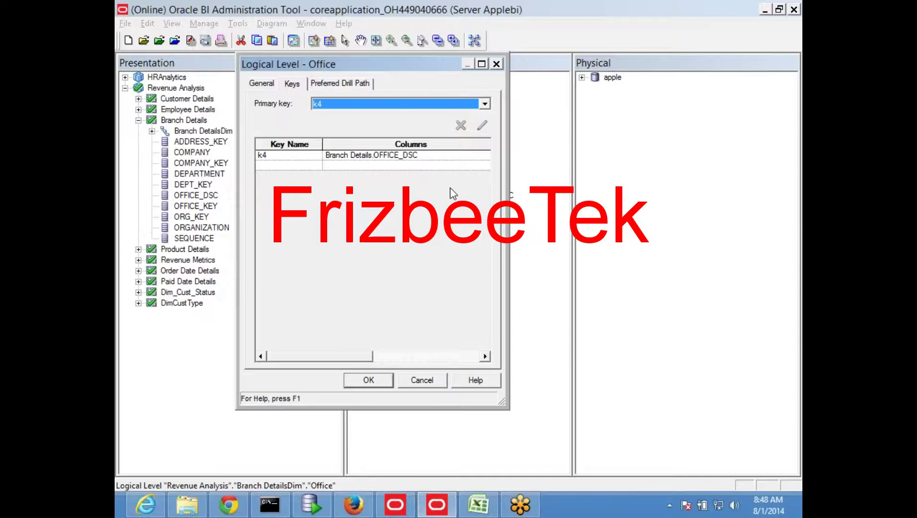
{"action": "left_click", "coordinate": [330, 84]}
{"action": "left_click", "coordinate": [438, 108]}
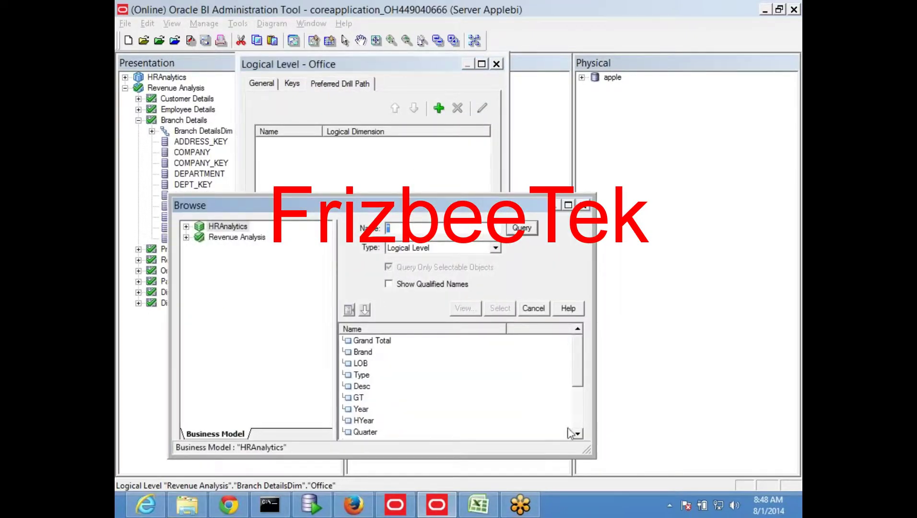
{"action": "left_click_drag", "start_coordinate": [578, 374], "coordinate": [574, 432]}
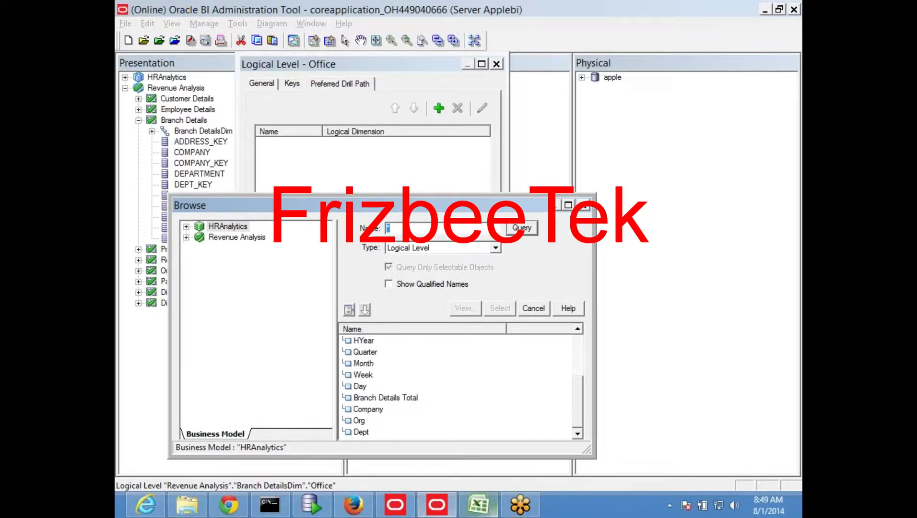
{"action": "left_click", "coordinate": [587, 205]}
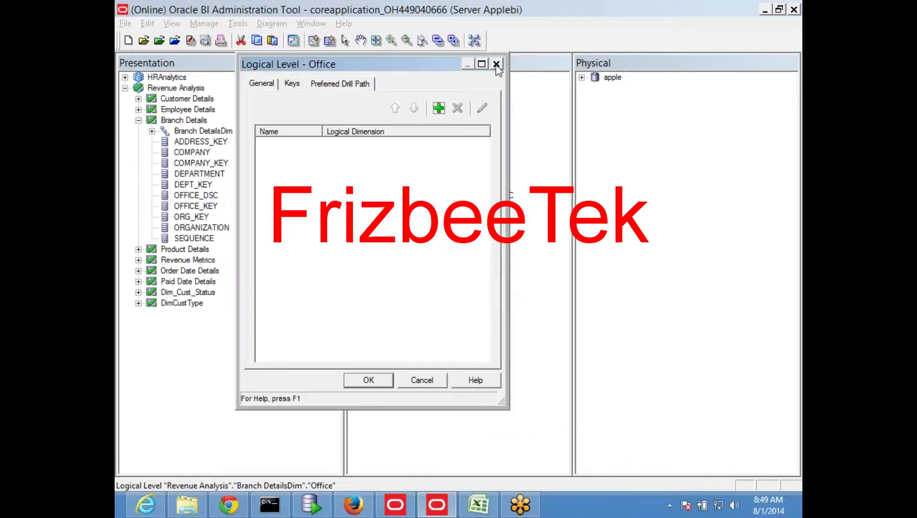
{"action": "left_click", "coordinate": [497, 66]}
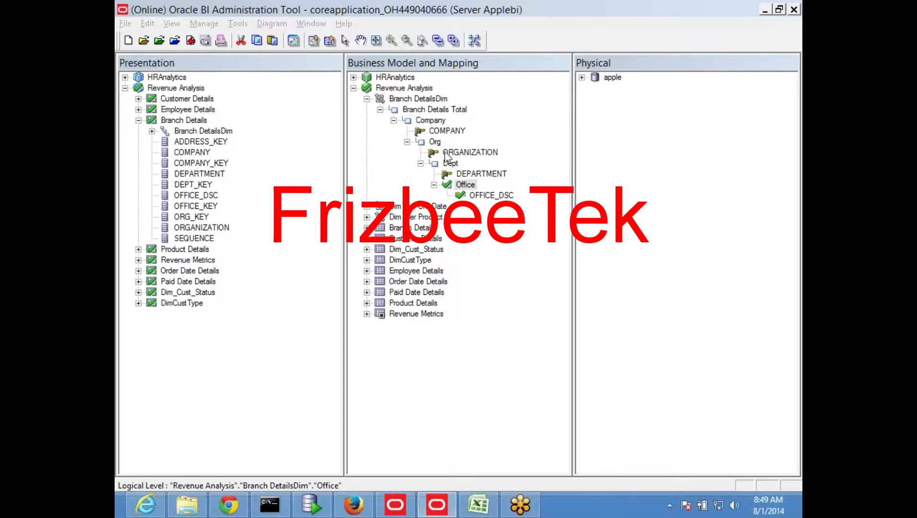
Step: Add the Dept level to the Office level's preferred drill path, checking out the required objects
{"action": "double_click", "coordinate": [472, 184]}
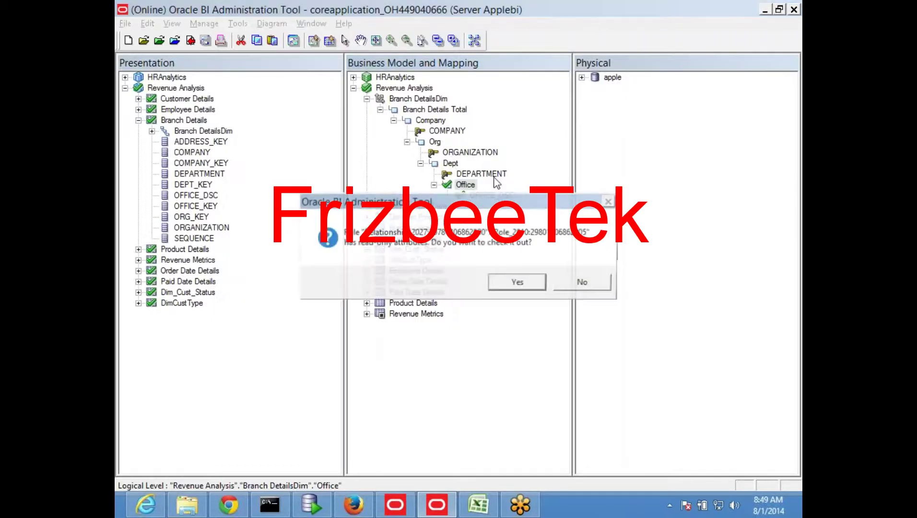
{"action": "left_click", "coordinate": [527, 282]}
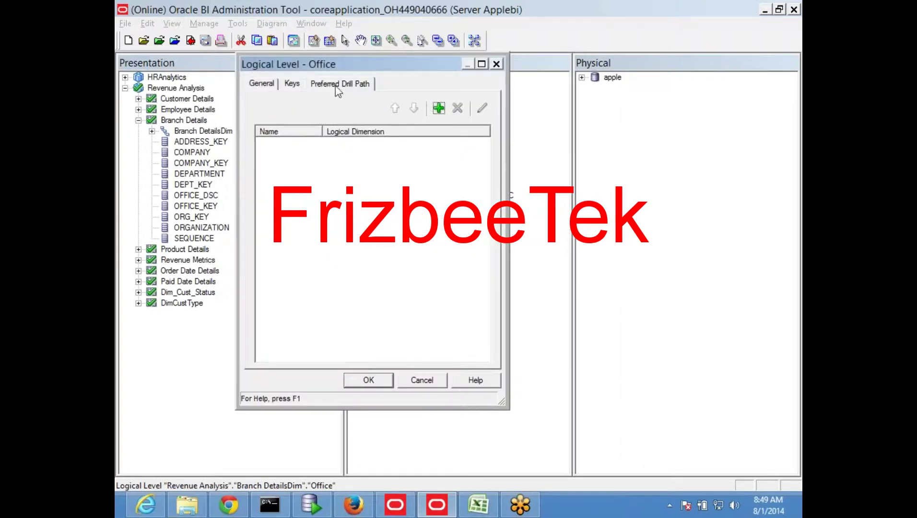
{"action": "left_click", "coordinate": [438, 108]}
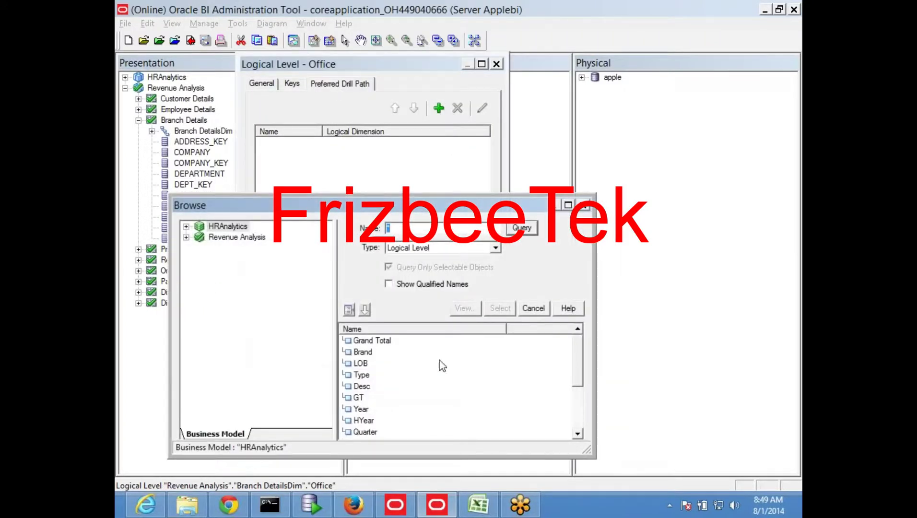
{"action": "left_click_drag", "start_coordinate": [432, 205], "coordinate": [497, 78]}
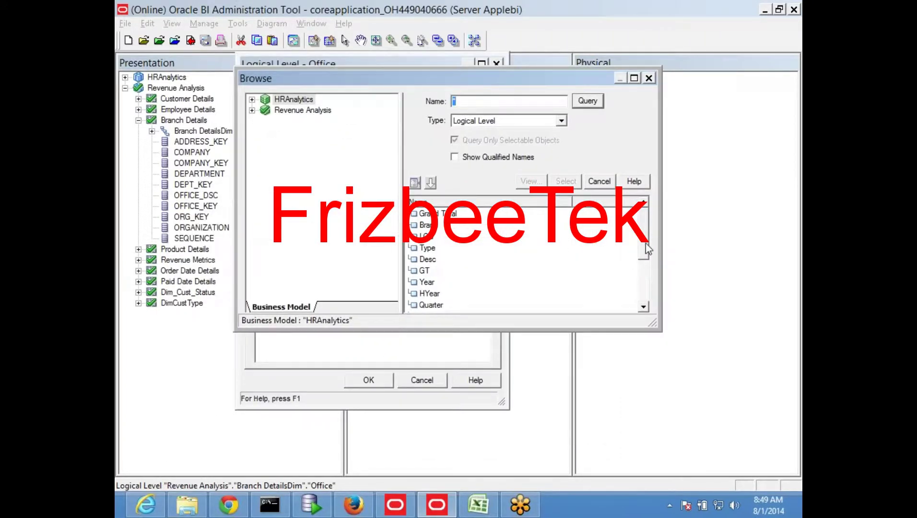
{"action": "left_click_drag", "start_coordinate": [648, 248], "coordinate": [647, 291]}
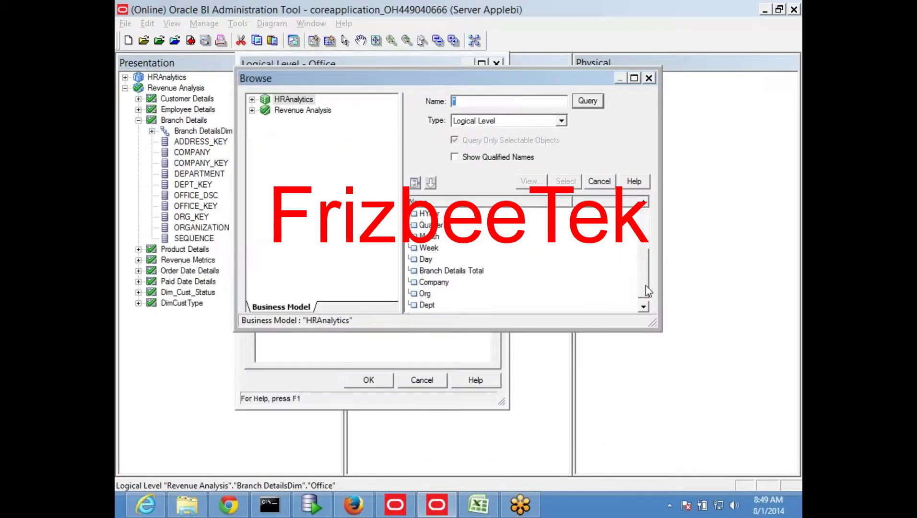
{"action": "left_click", "coordinate": [436, 308]}
{"action": "left_click", "coordinate": [565, 181]}
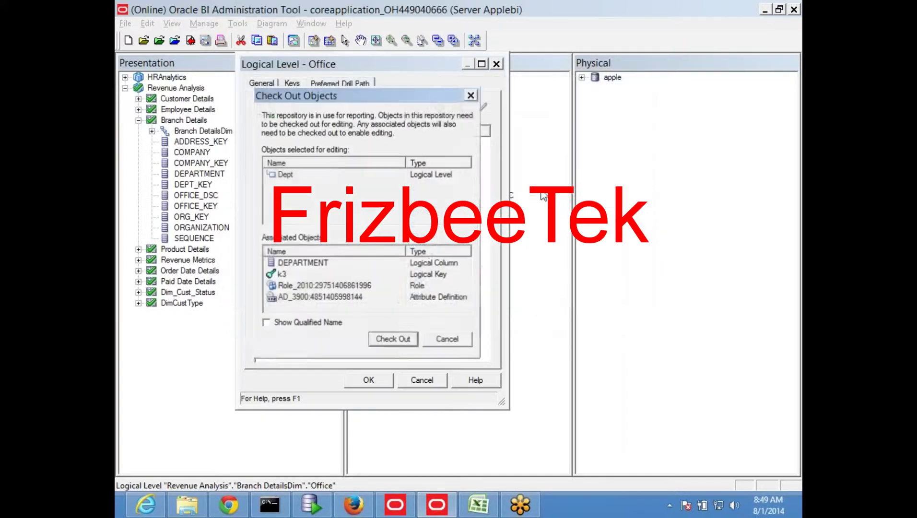
{"action": "left_click", "coordinate": [390, 340]}
{"action": "left_click", "coordinate": [379, 381]}
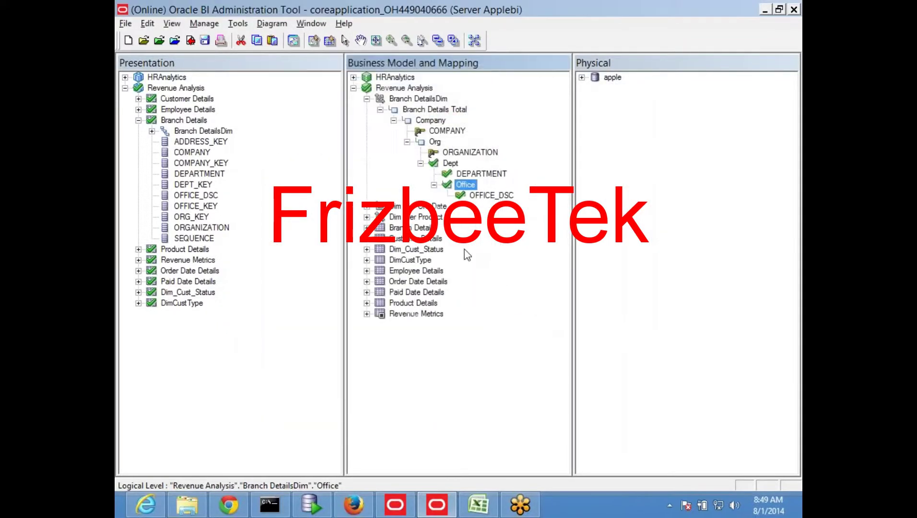
Step: Add the Org level to the Dept level's preferred drill path, checking out the required objects
{"action": "double_click", "coordinate": [451, 164]}
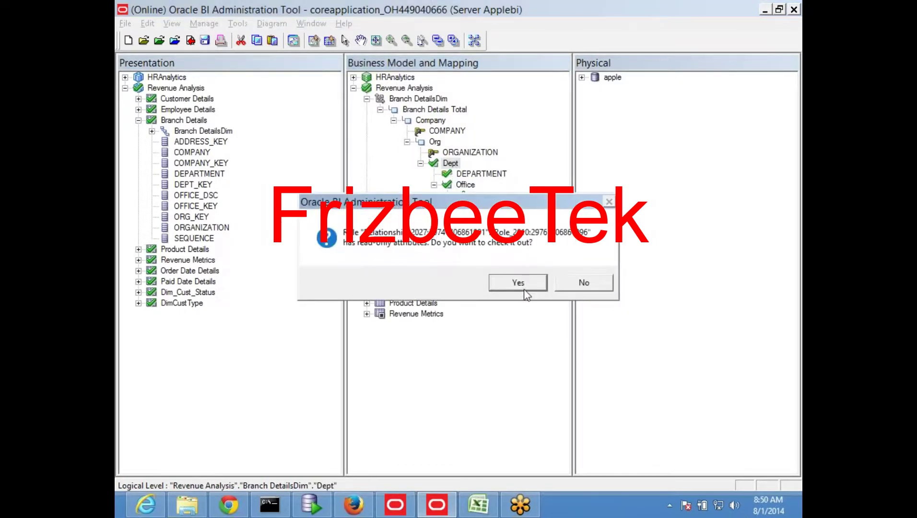
{"action": "left_click", "coordinate": [524, 286]}
{"action": "left_click", "coordinate": [438, 108]}
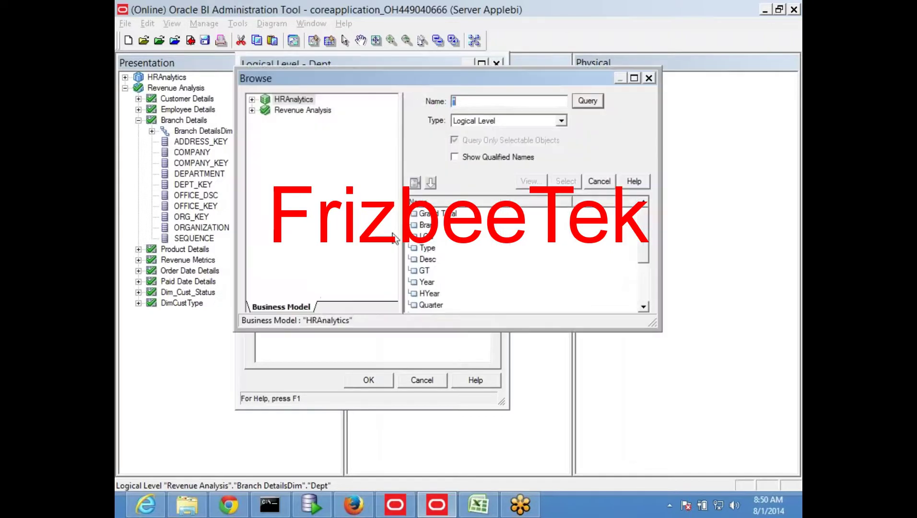
{"action": "left_click_drag", "start_coordinate": [644, 250], "coordinate": [643, 305]}
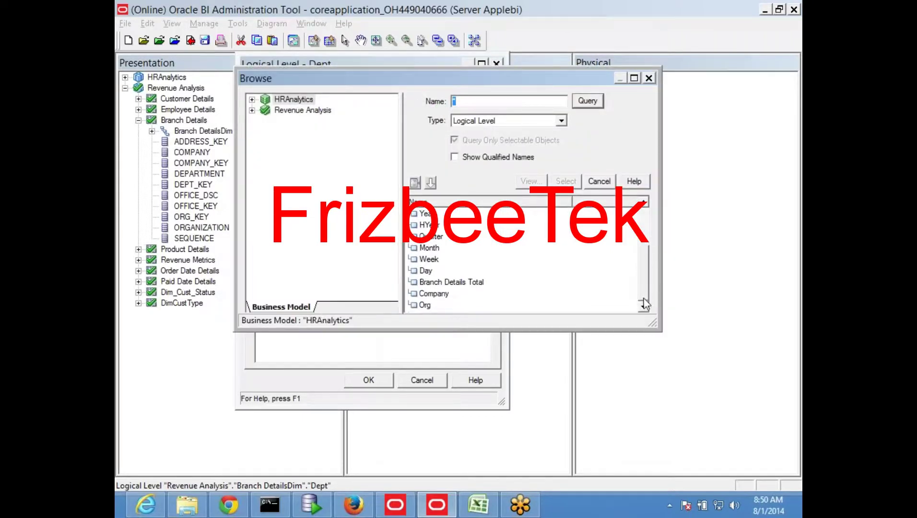
{"action": "left_click", "coordinate": [430, 306]}
{"action": "left_click", "coordinate": [565, 181]}
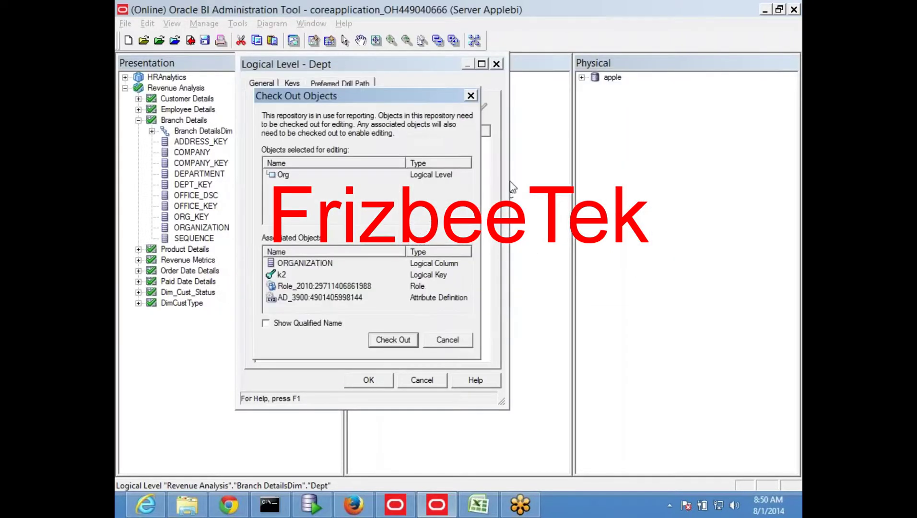
{"action": "left_click", "coordinate": [397, 341]}
{"action": "left_click", "coordinate": [367, 381]}
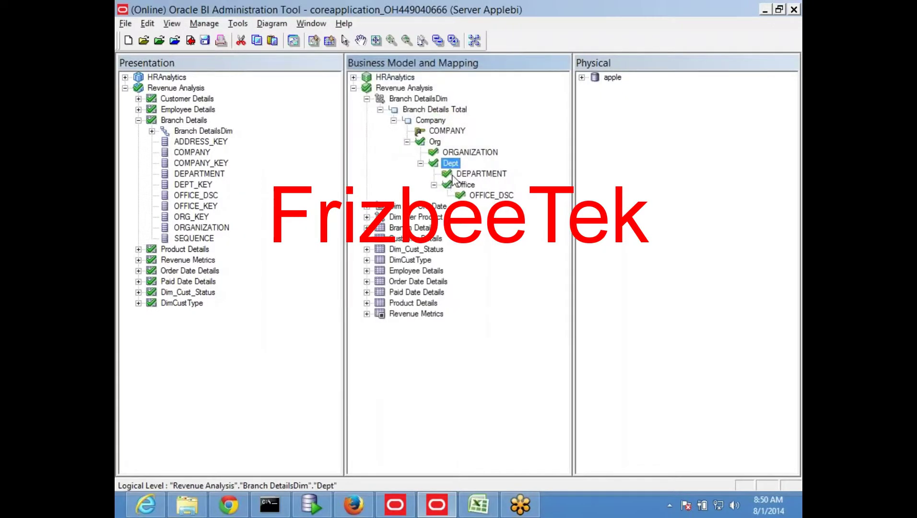
Step: Add the Company level to the Org level's preferred drill path, checking out the required objects
{"action": "left_click", "coordinate": [435, 142]}
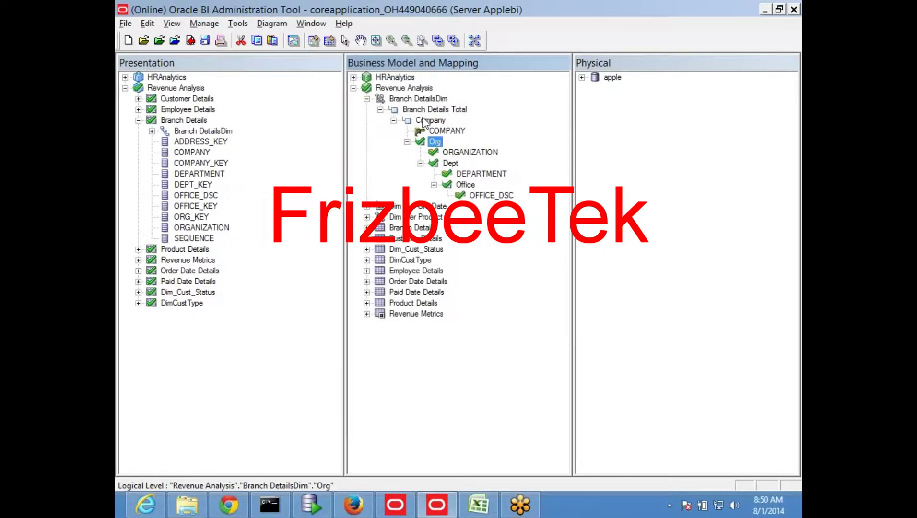
{"action": "double_click", "coordinate": [433, 144]}
{"action": "left_click", "coordinate": [518, 283]}
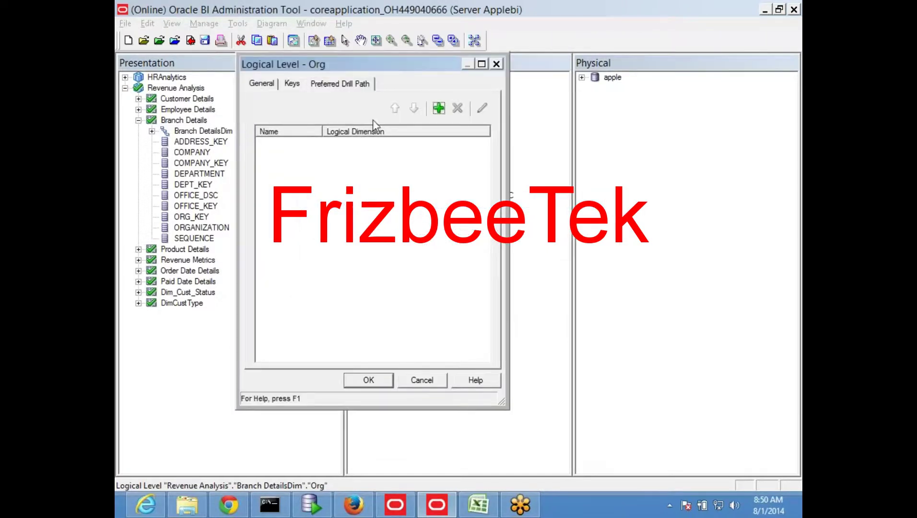
{"action": "left_click", "coordinate": [438, 108]}
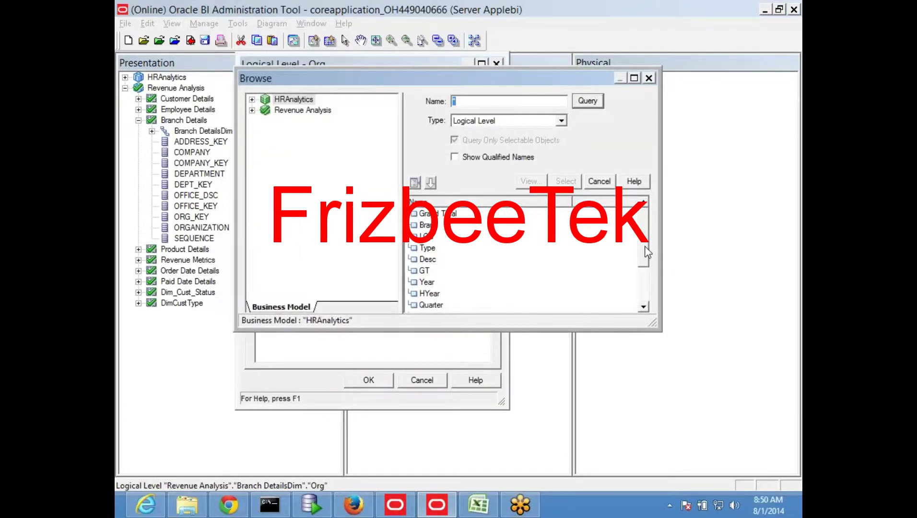
{"action": "left_click_drag", "start_coordinate": [644, 249], "coordinate": [600, 310]}
{"action": "left_click", "coordinate": [432, 306]}
{"action": "left_click", "coordinate": [565, 181]}
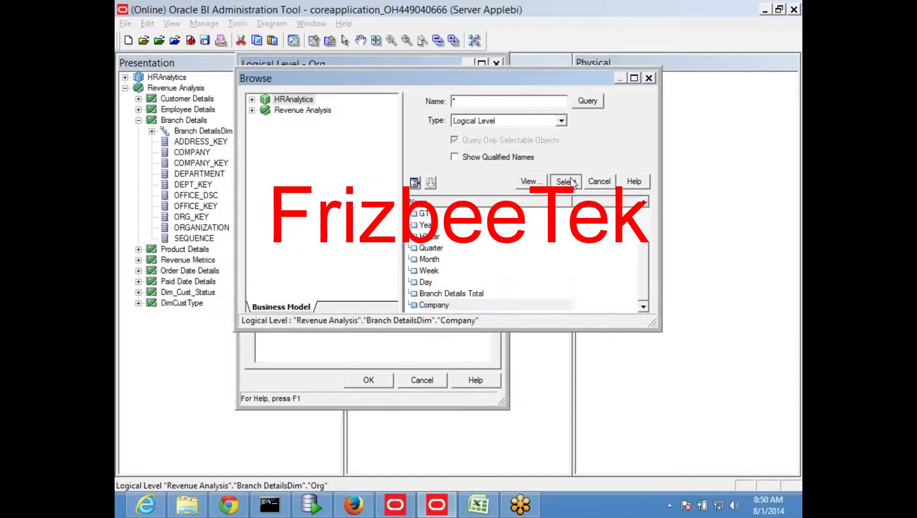
{"action": "left_click", "coordinate": [394, 340]}
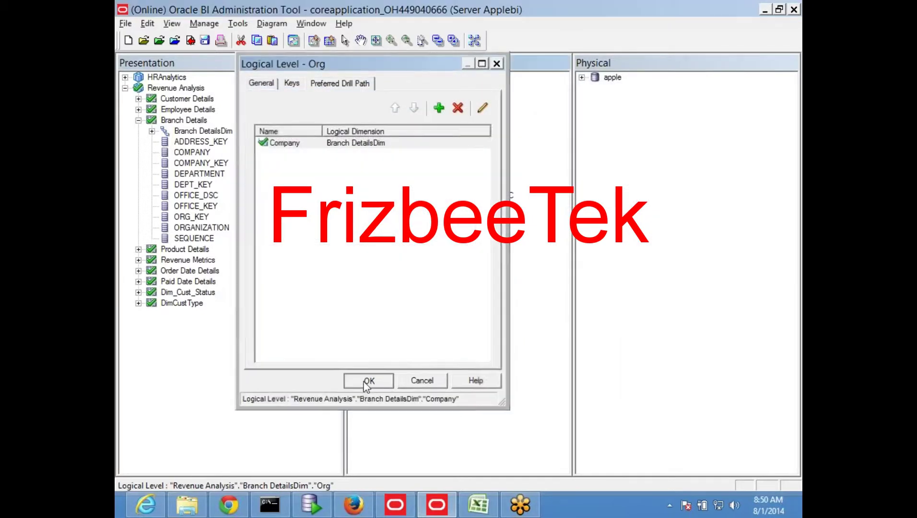
{"action": "left_click", "coordinate": [368, 380]}
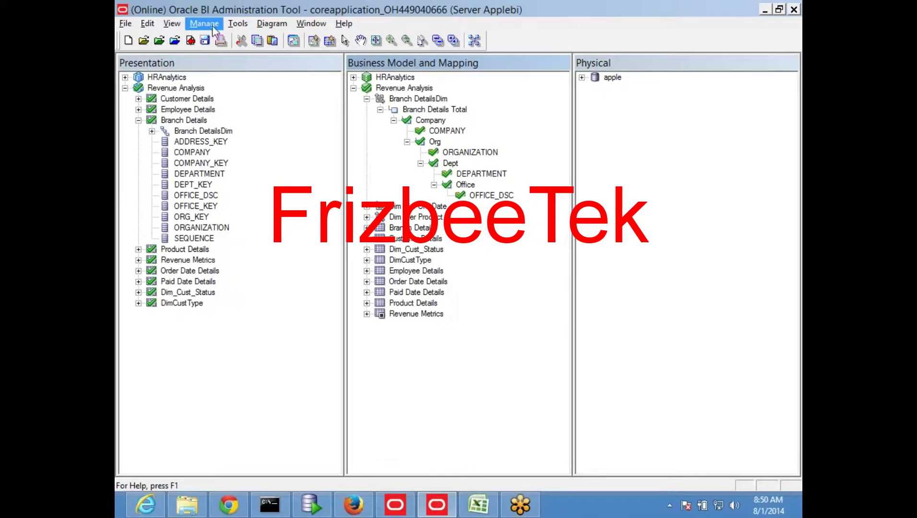
Step: Save the repository, checking in the changes and running the global consistency check
{"action": "left_click", "coordinate": [205, 42]}
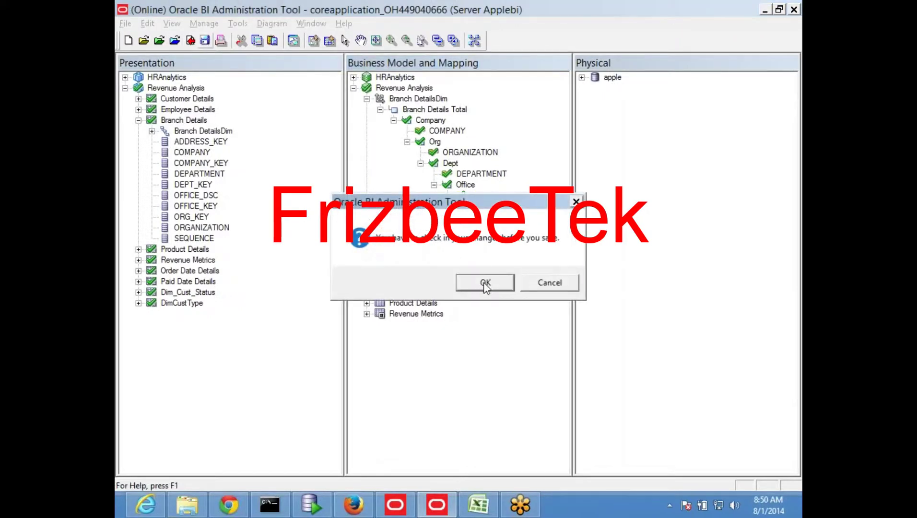
{"action": "left_click", "coordinate": [483, 284]}
{"action": "left_click", "coordinate": [421, 286]}
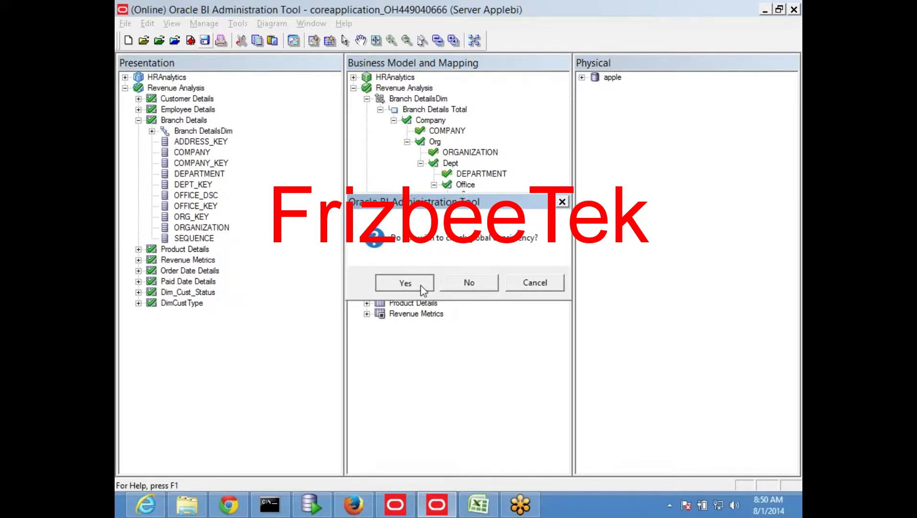
{"action": "left_click", "coordinate": [565, 283]}
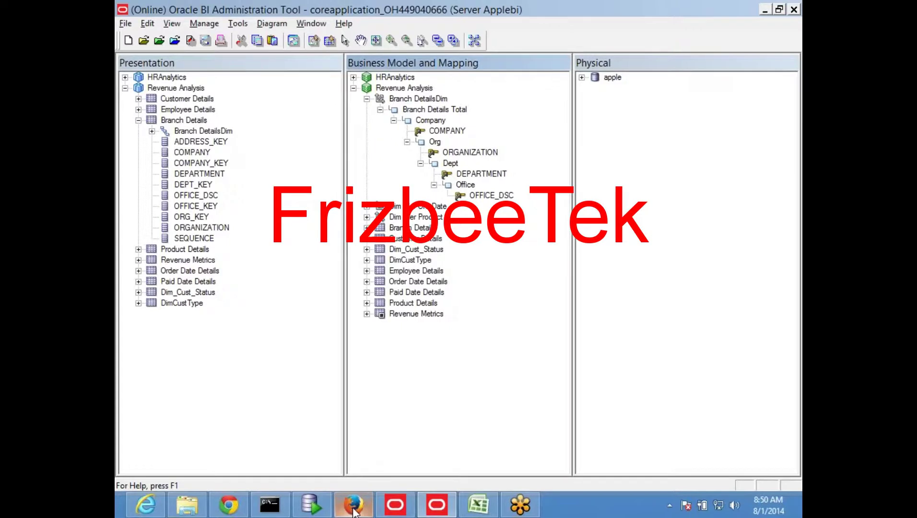
Step: Switch to Firefox and reload files and metadata from the Oracle BI Administration page
{"action": "left_click", "coordinate": [353, 508]}
{"action": "left_click", "coordinate": [192, 12]}
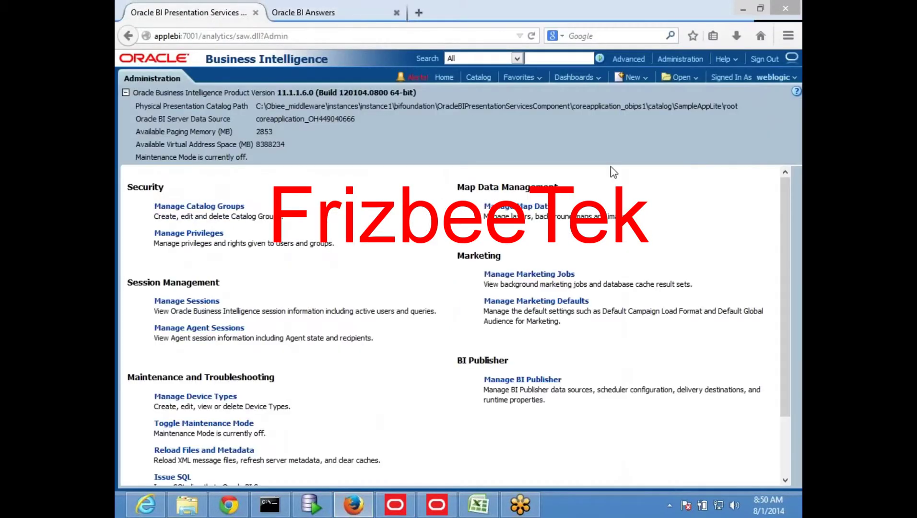
{"action": "left_click", "coordinate": [680, 59]}
{"action": "scroll", "coordinate": [186, 422], "scroll_direction": "down", "scroll_amount": 1}
{"action": "left_click", "coordinate": [185, 423]}
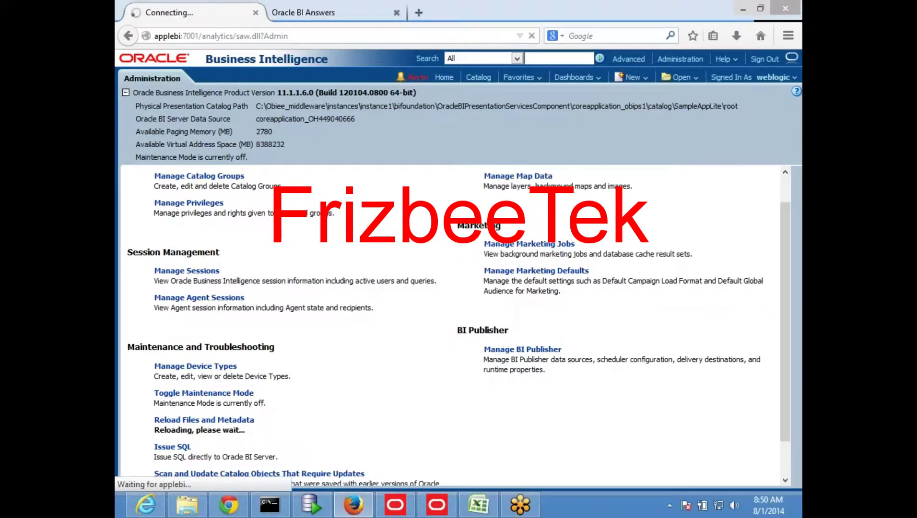
Step: Leave the unsaved OFFICE_DSC analysis and load the BI home page at applebi:7001/analytics/
{"action": "left_click", "coordinate": [310, 14]}
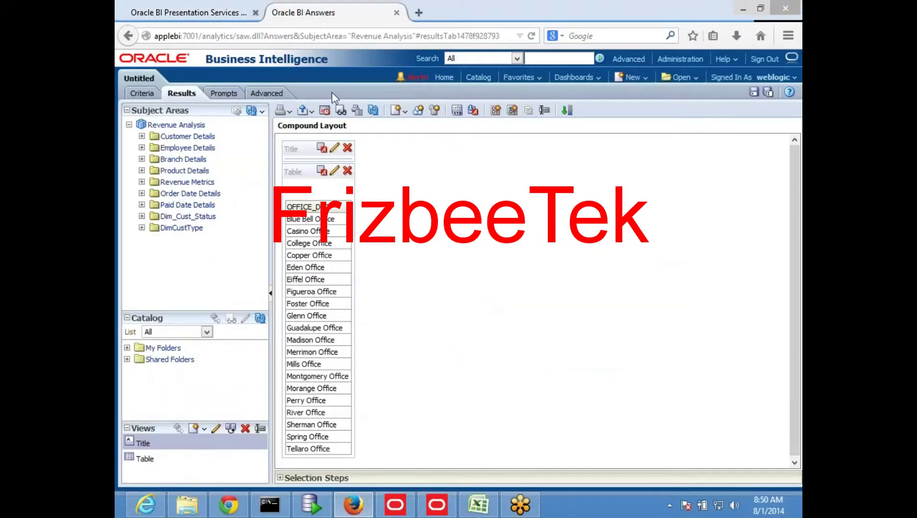
{"action": "left_click", "coordinate": [368, 37]}
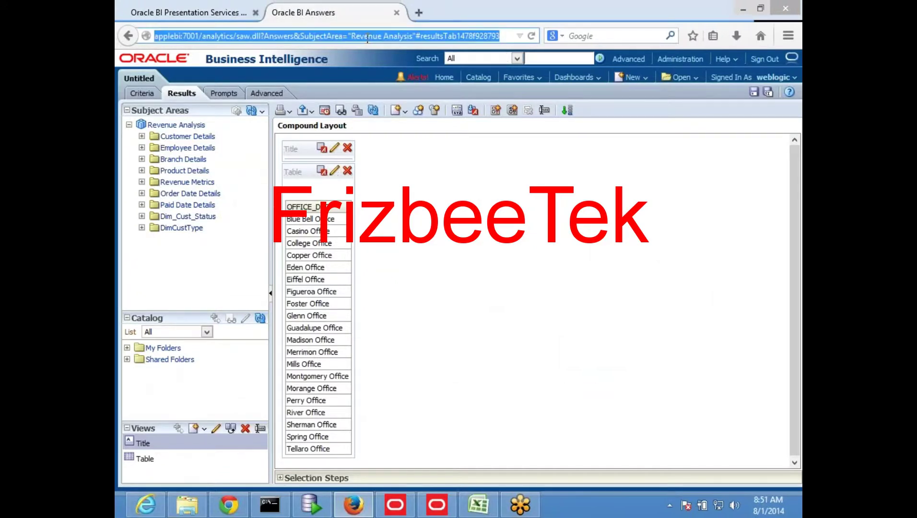
{"action": "type", "text": "applebi:7001/analytics/"}
{"action": "key", "text": "Return"}
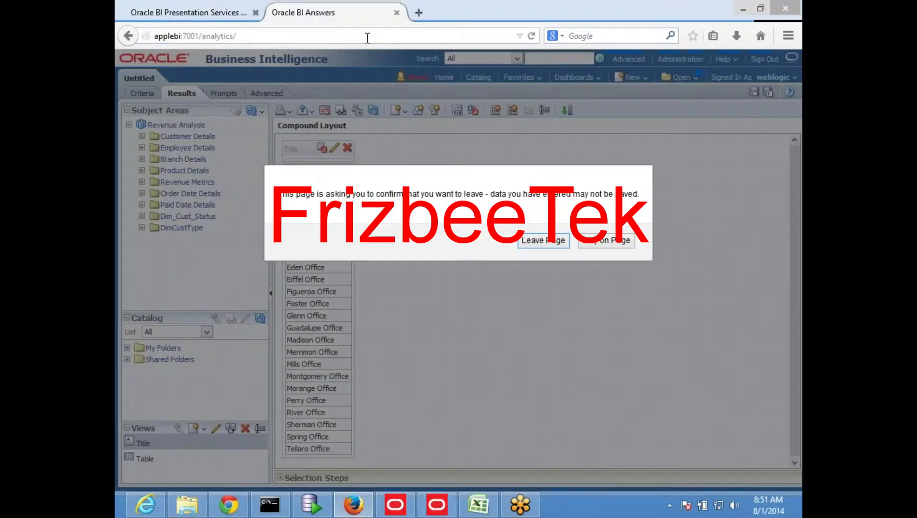
{"action": "left_click", "coordinate": [549, 242]}
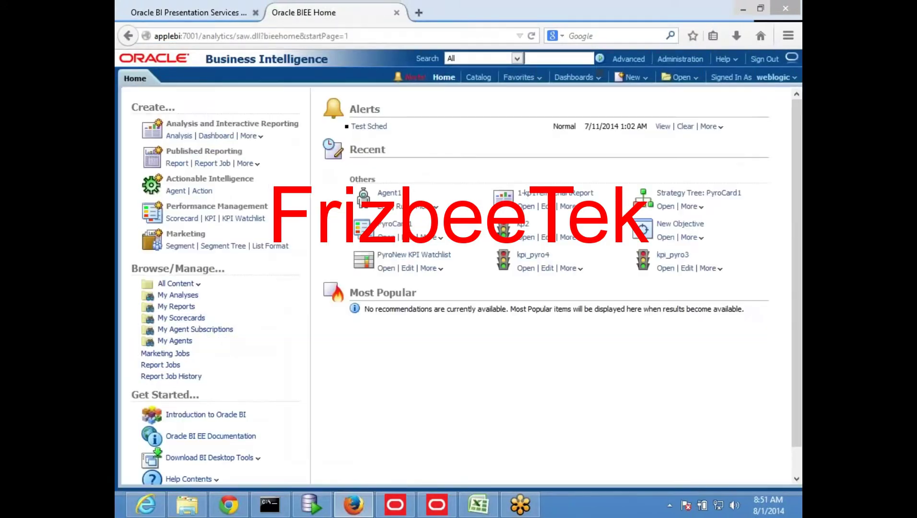
Step: Create an analysis on the Revenue Analysis subject area with OFFICE_DSC from Branch Details and display its results
{"action": "left_click", "coordinate": [634, 77]}
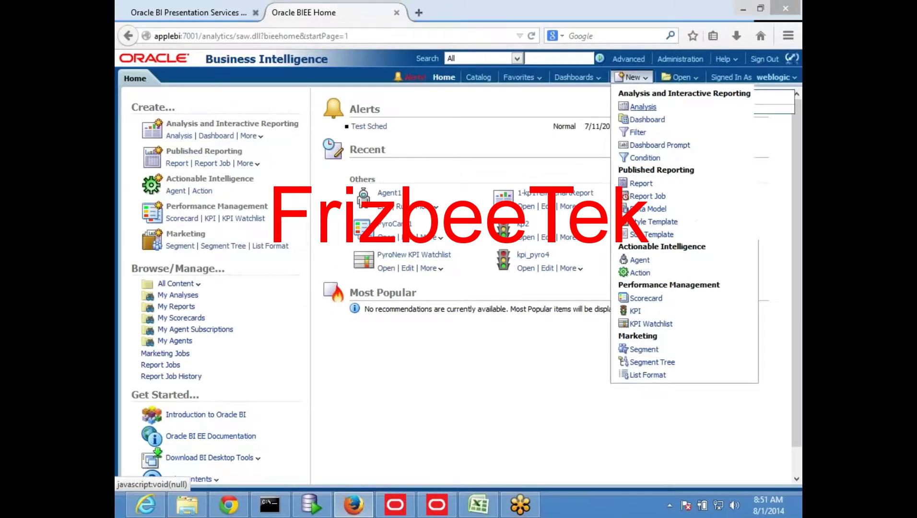
{"action": "left_click", "coordinate": [640, 108]}
{"action": "left_click", "coordinate": [617, 138]}
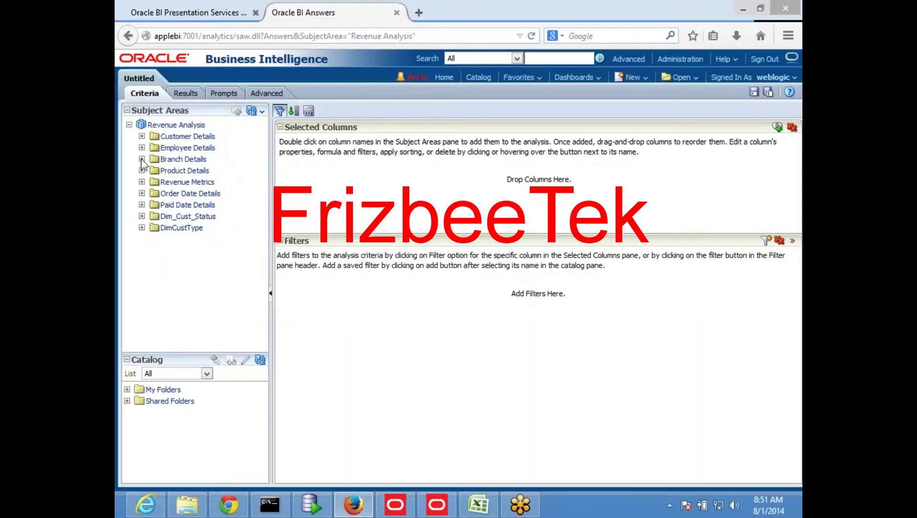
{"action": "left_click", "coordinate": [141, 158]}
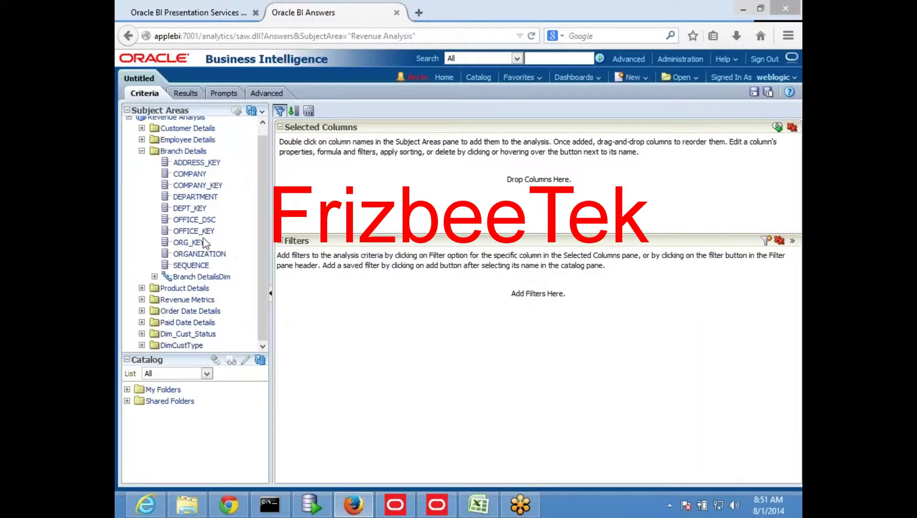
{"action": "double_click", "coordinate": [202, 220]}
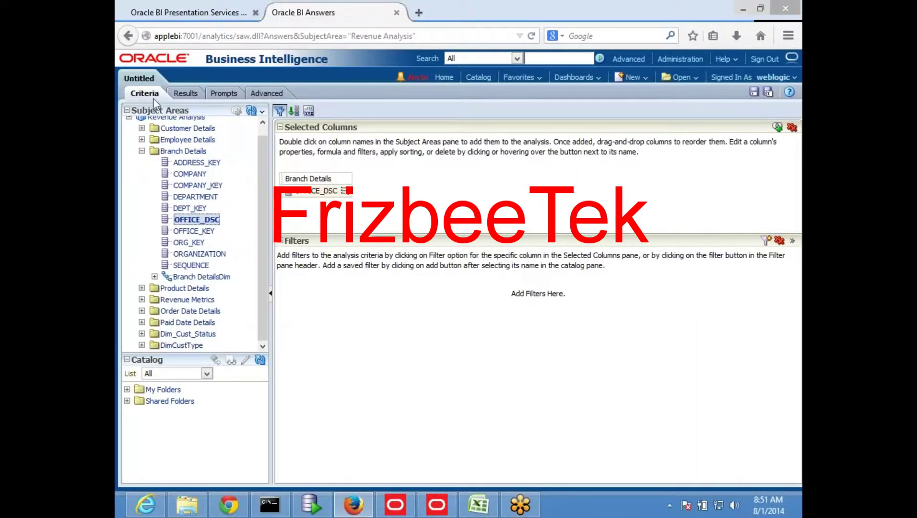
{"action": "left_click", "coordinate": [185, 93]}
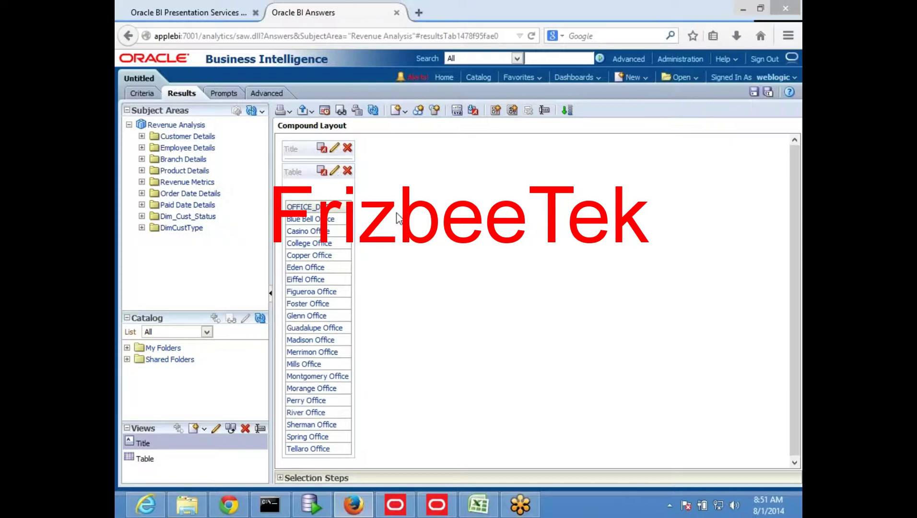
Step: Open applebi:7001/analytics/ in a new browser tab and start another analysis on the Revenue Analysis subject area
{"action": "left_click", "coordinate": [420, 13]}
{"action": "type", "text": "ap"}
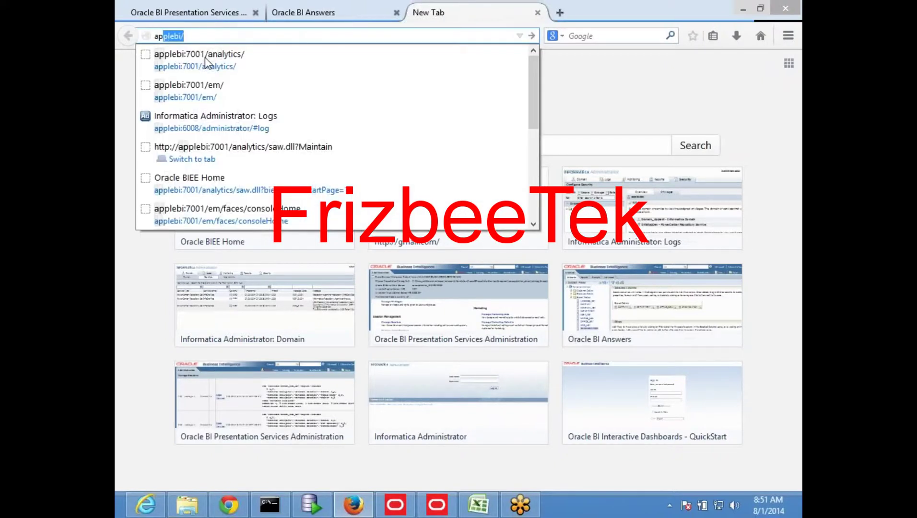
{"action": "key", "text": "Down"}
{"action": "key", "text": "Return"}
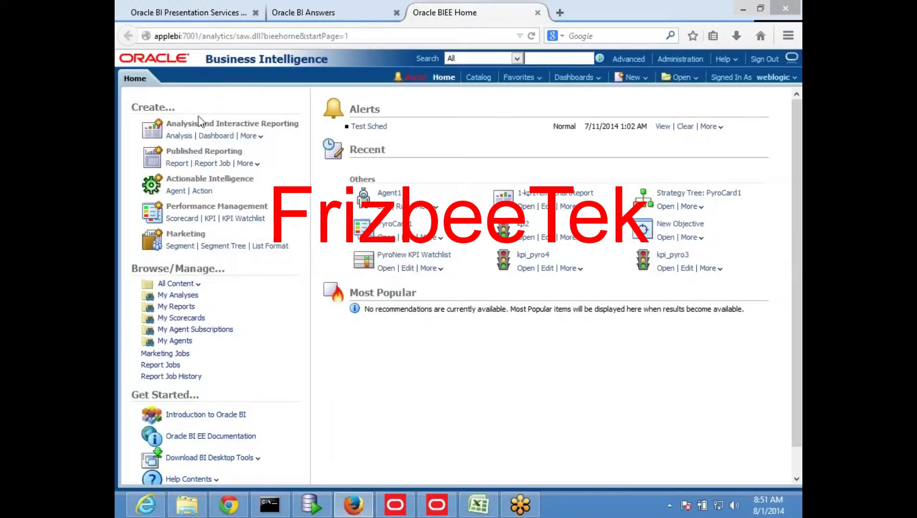
{"action": "left_click", "coordinate": [629, 78]}
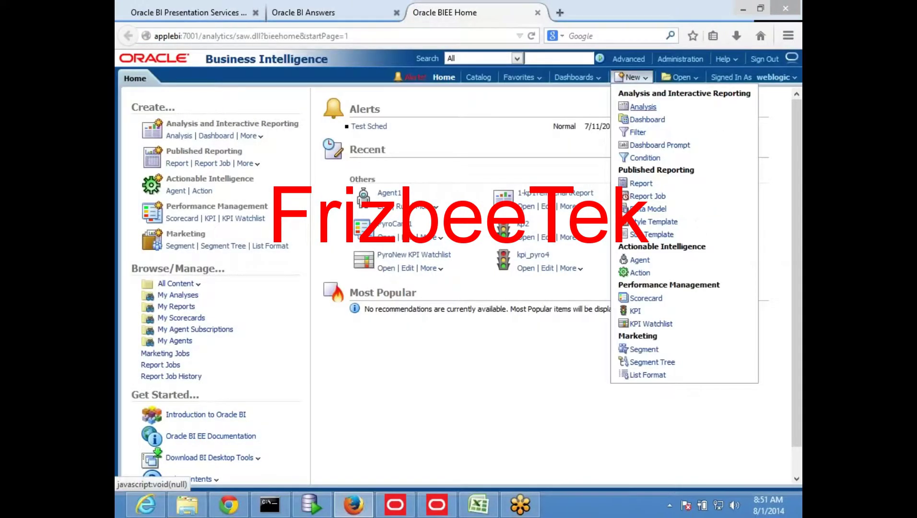
{"action": "left_click", "coordinate": [643, 108]}
{"action": "left_click", "coordinate": [623, 133]}
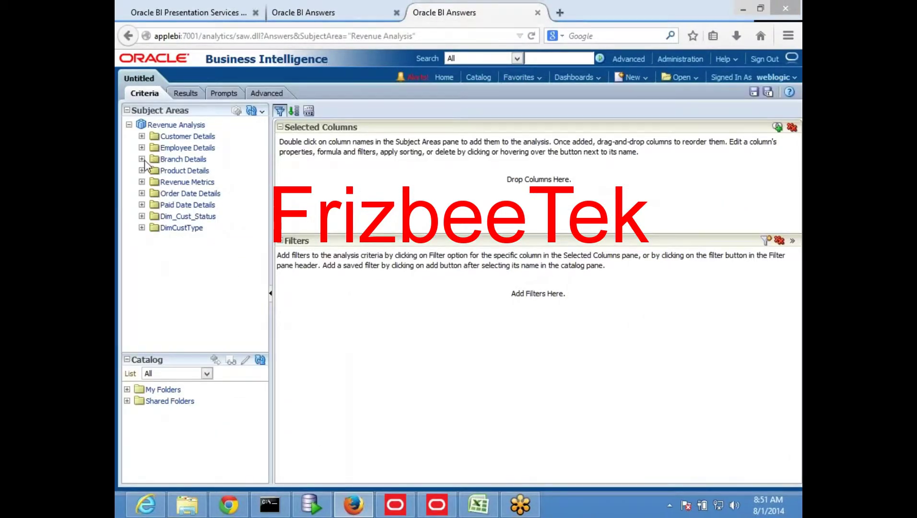
Step: Add COMPANY from Branch Details and Sum Quantity from Revenue Metrics to the analysis
{"action": "left_click", "coordinate": [142, 159]}
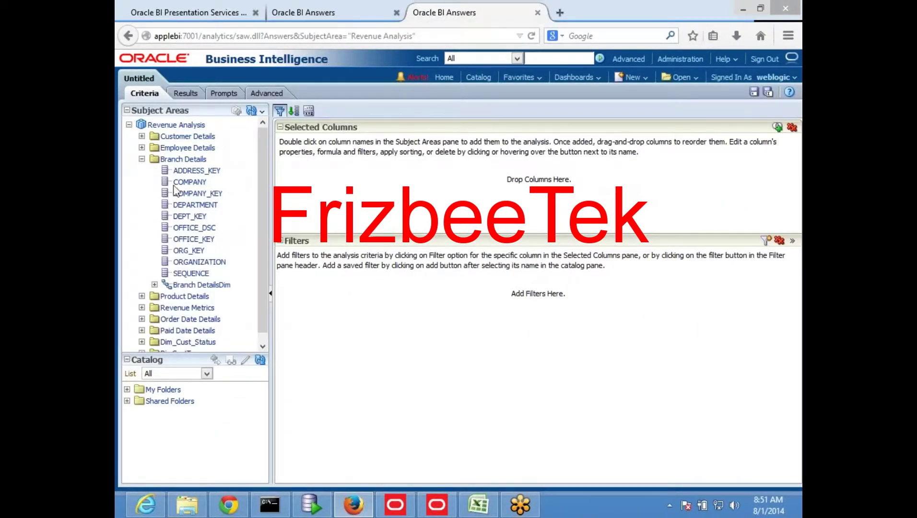
{"action": "double_click", "coordinate": [191, 182]}
{"action": "scroll", "coordinate": [196, 297], "scroll_direction": "down", "scroll_amount": 1}
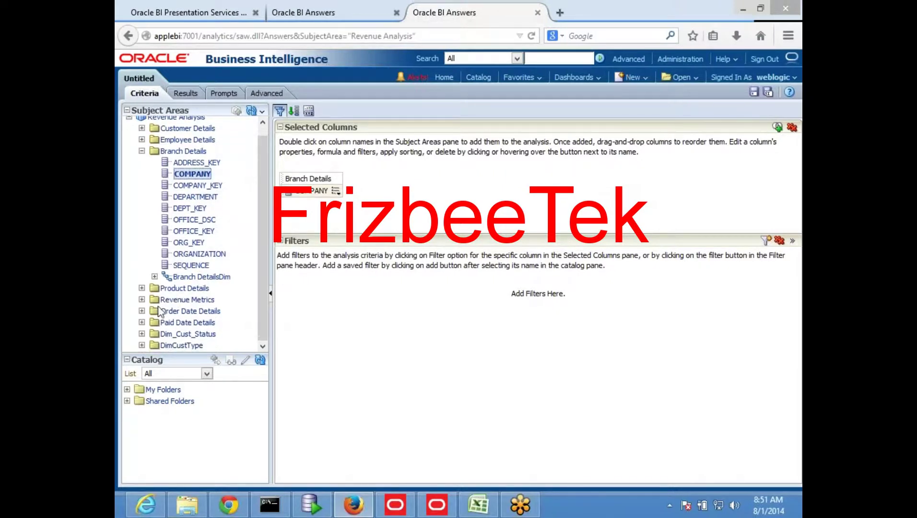
{"action": "left_click", "coordinate": [142, 299]}
{"action": "scroll", "coordinate": [215, 269], "scroll_direction": "down", "scroll_amount": 6}
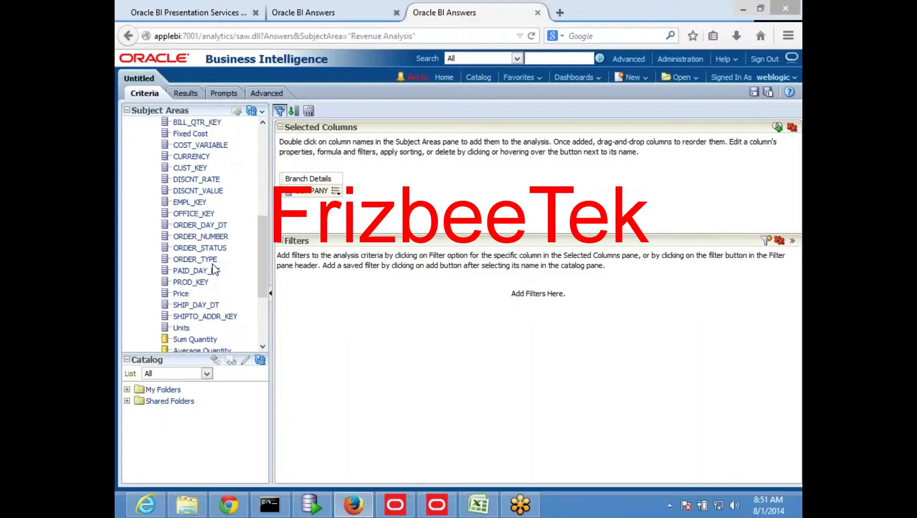
{"action": "double_click", "coordinate": [196, 340]}
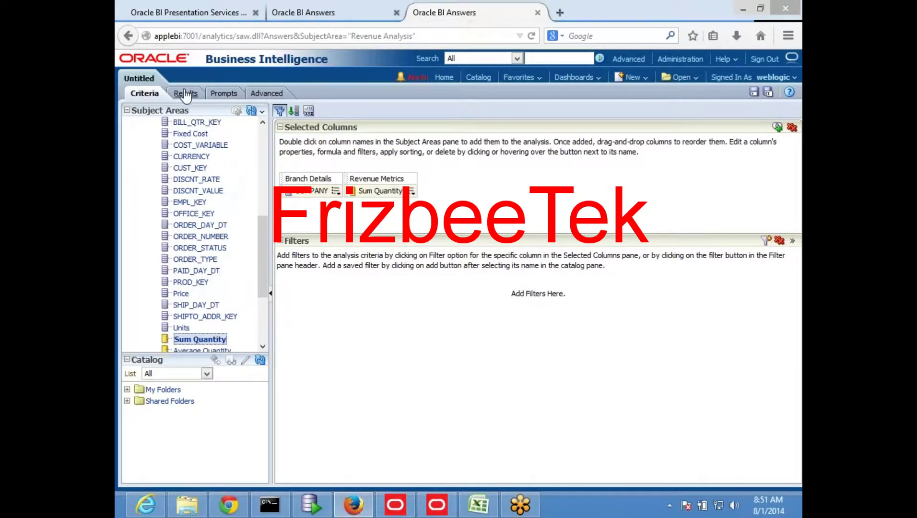
Step: Display the analysis results and drill down the whole COMPANY column to the organization level
{"action": "left_click", "coordinate": [185, 94]}
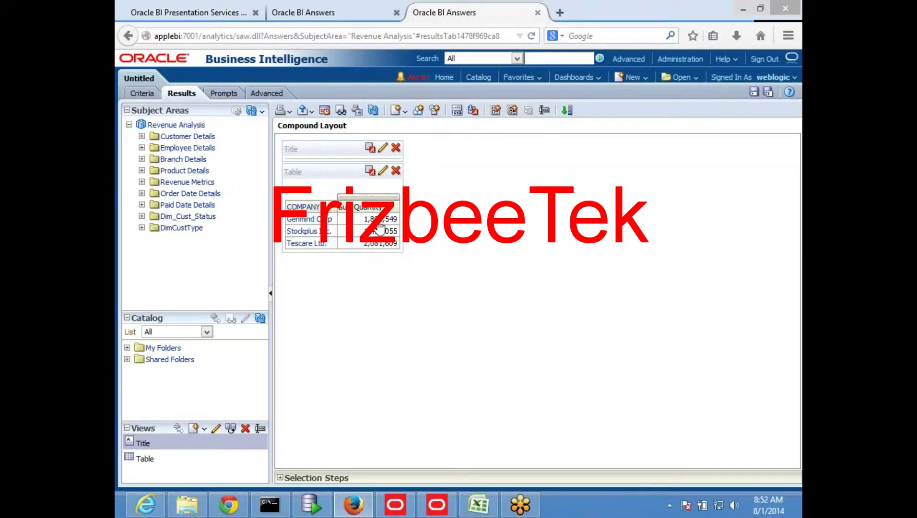
{"action": "left_click", "coordinate": [303, 207]}
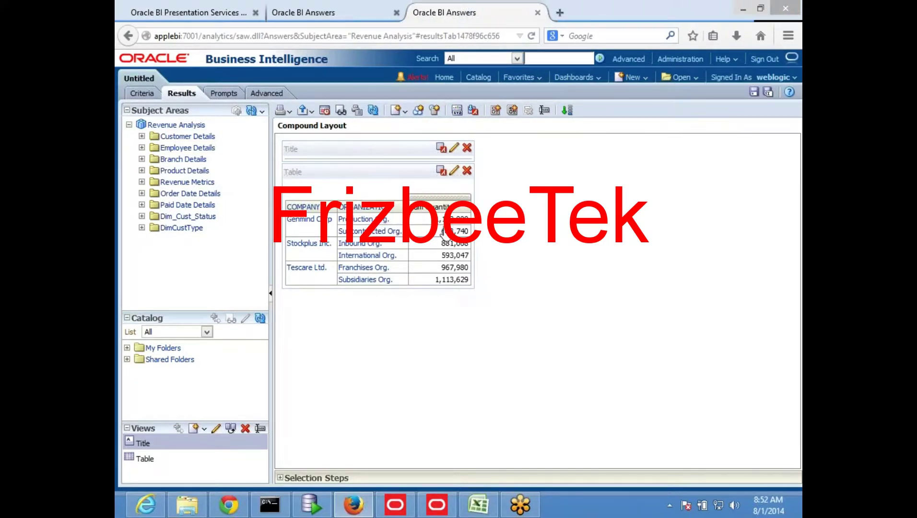
Step: Drill down the whole ORGANIZATION column to the department level in the COMPANY analysis results
{"action": "left_click", "coordinate": [365, 210]}
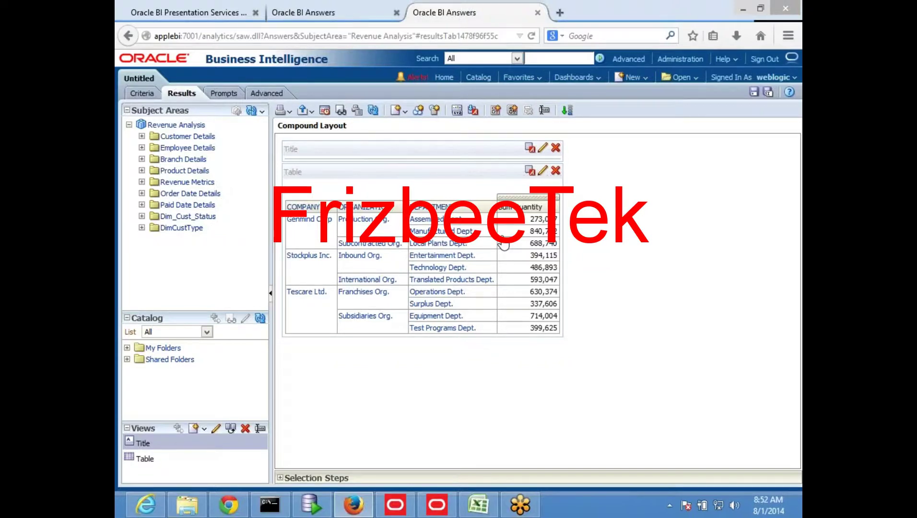
Step: Add Sum Quantity from Revenue Metrics to the results of the existing OFFICE_DSC analysis
{"action": "left_click", "coordinate": [319, 13]}
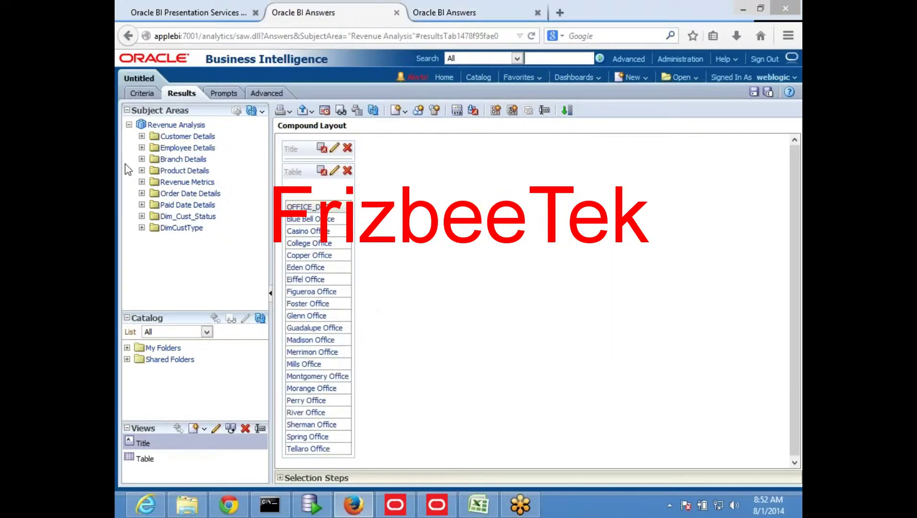
{"action": "left_click", "coordinate": [142, 181]}
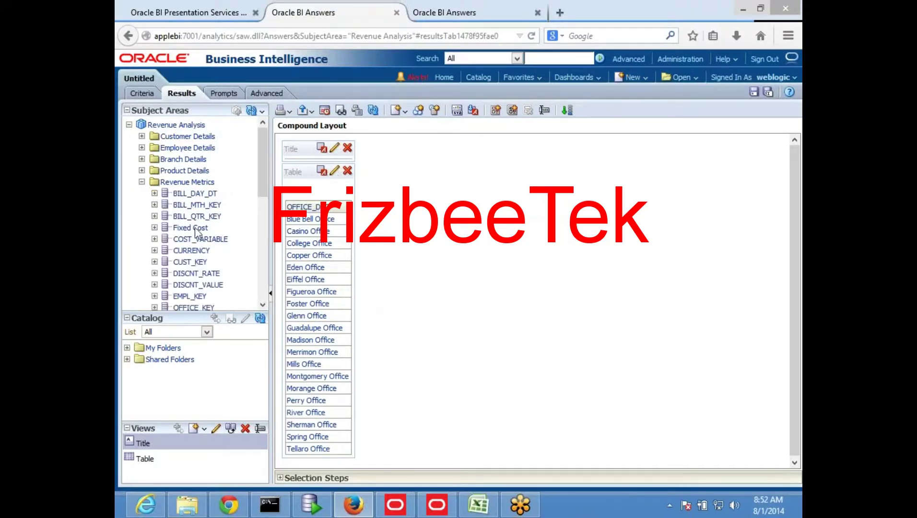
{"action": "scroll", "coordinate": [198, 233], "scroll_direction": "down", "scroll_amount": 5}
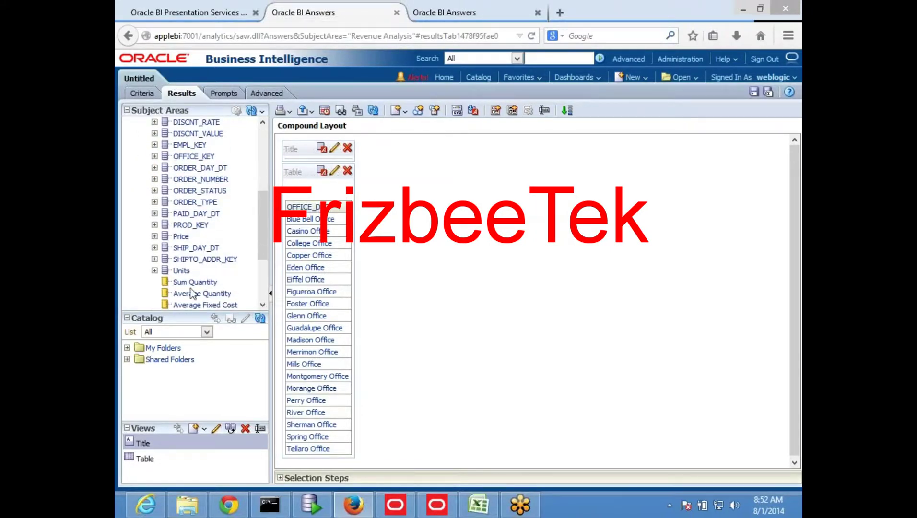
{"action": "double_click", "coordinate": [196, 282]}
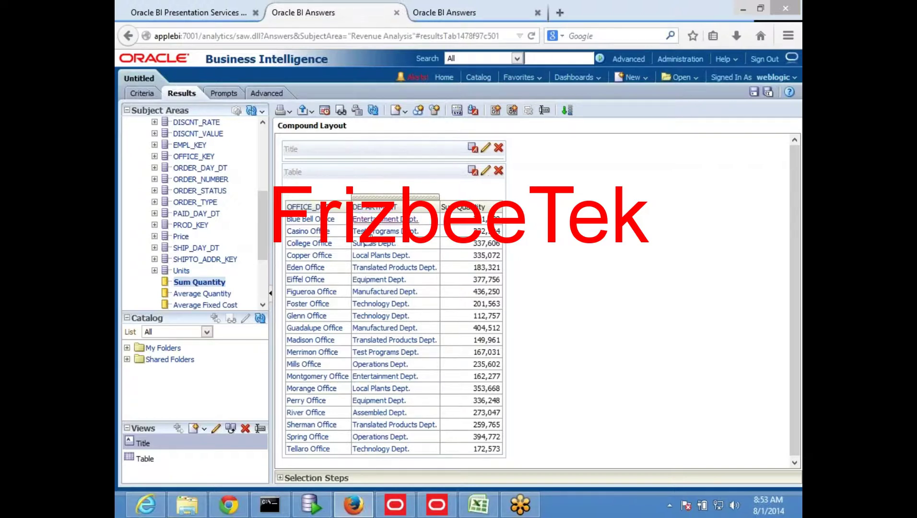
Step: Drill the DEPARTMENT column to the organization level and the ORGANIZATION column to the company level in the OFFICE_DSC results
{"action": "left_click", "coordinate": [370, 210]}
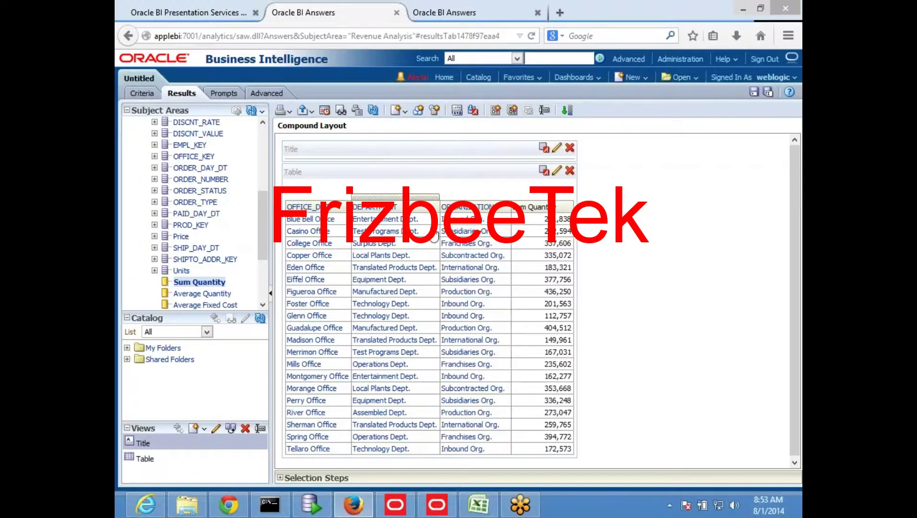
{"action": "left_click", "coordinate": [462, 209]}
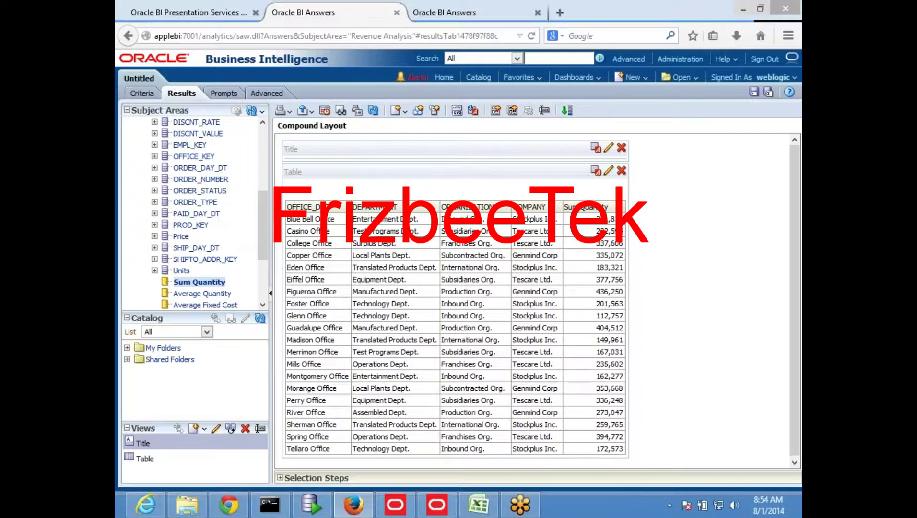
{"action": "mouse_move", "coordinate": [589, 212]}
{"action": "mouse_move", "coordinate": [332, 211]}
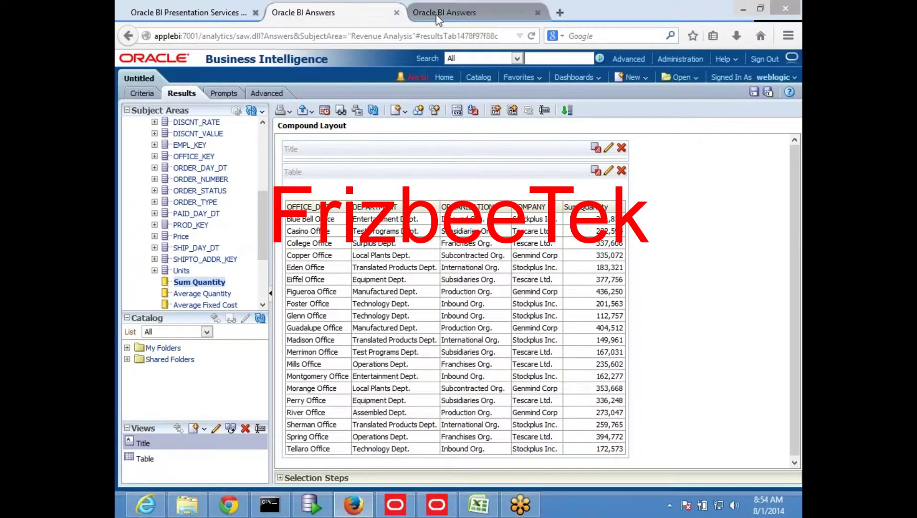
{"action": "mouse_move", "coordinate": [533, 222]}
{"action": "mouse_move", "coordinate": [370, 258]}
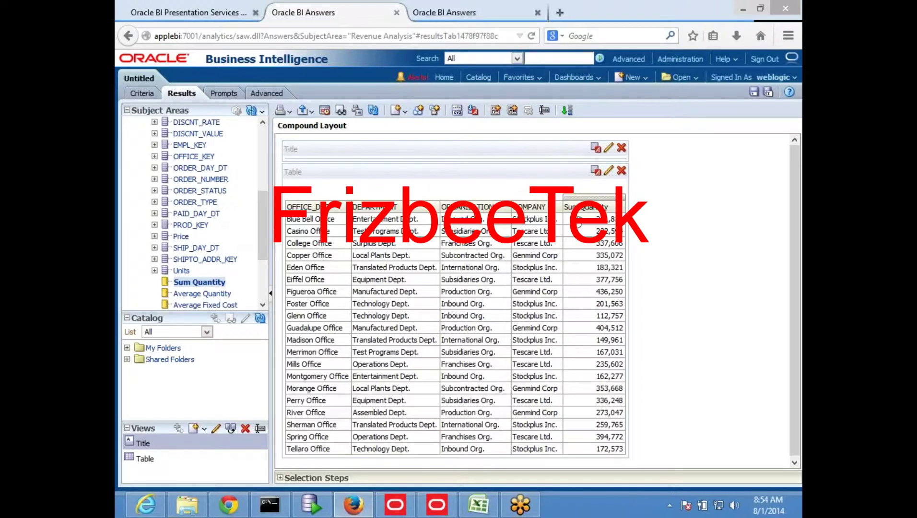
Step: Open applebi:7001/analytics/ in another new browser tab and create a third analysis on the Revenue Analysis subject area
{"action": "mouse_move", "coordinate": [483, 232]}
{"action": "mouse_move", "coordinate": [603, 228]}
{"action": "left_click", "coordinate": [560, 12]}
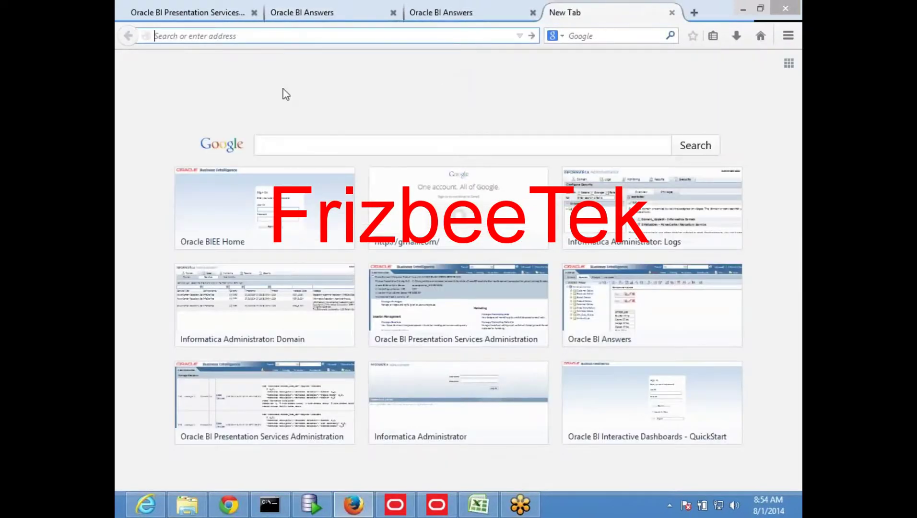
{"action": "type", "text": "applebi/"}
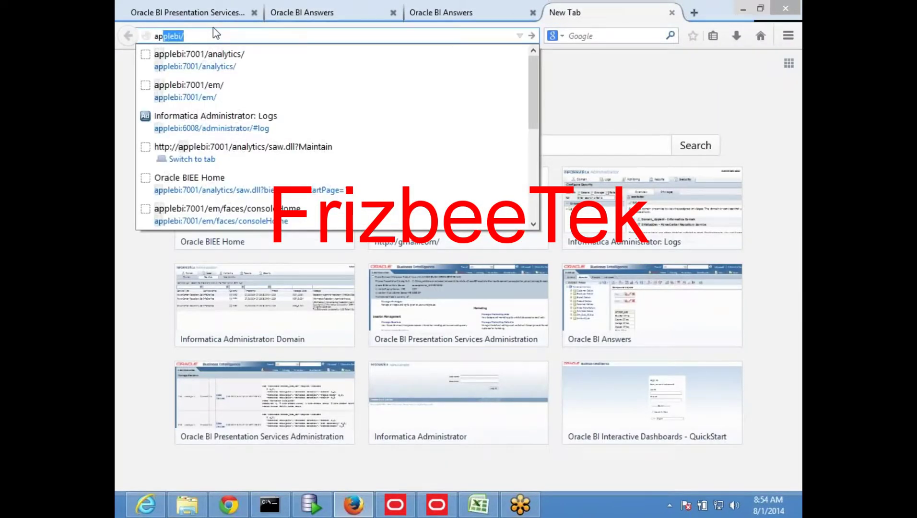
{"action": "left_click", "coordinate": [198, 67]}
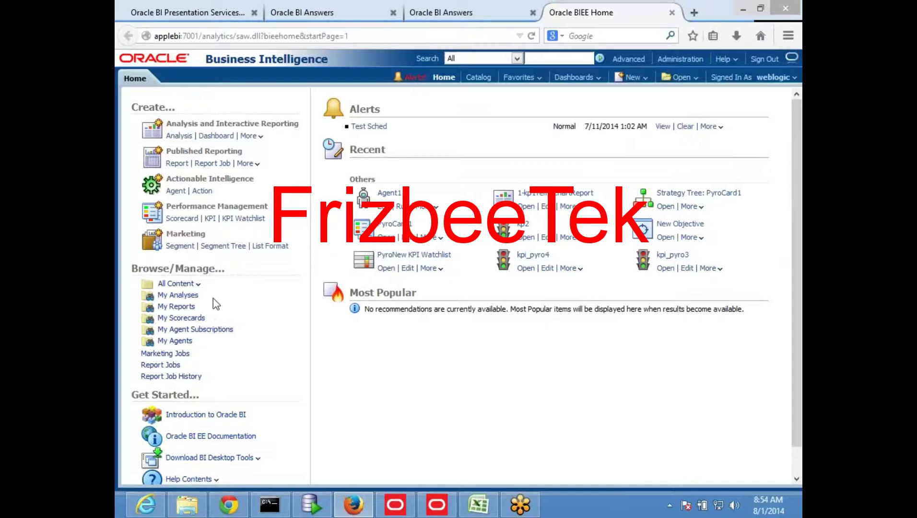
{"action": "left_click", "coordinate": [629, 77]}
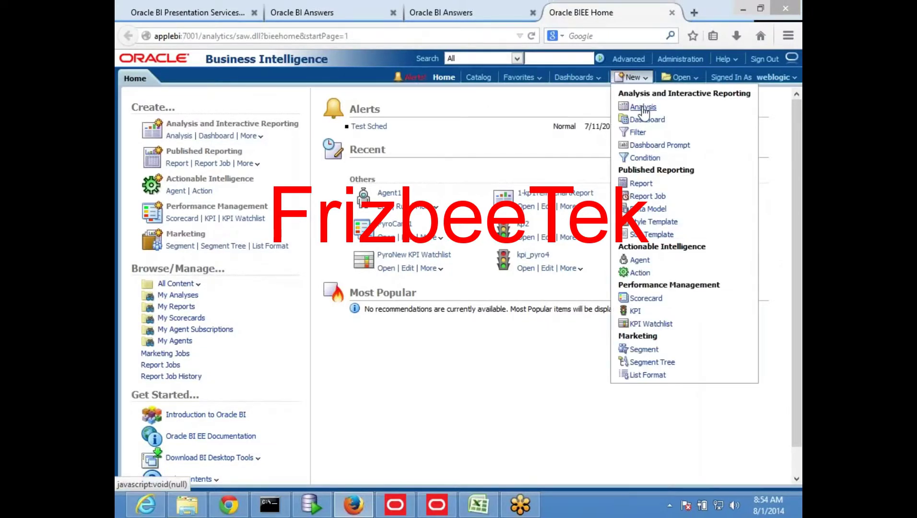
{"action": "left_click", "coordinate": [642, 108]}
{"action": "left_click", "coordinate": [621, 137]}
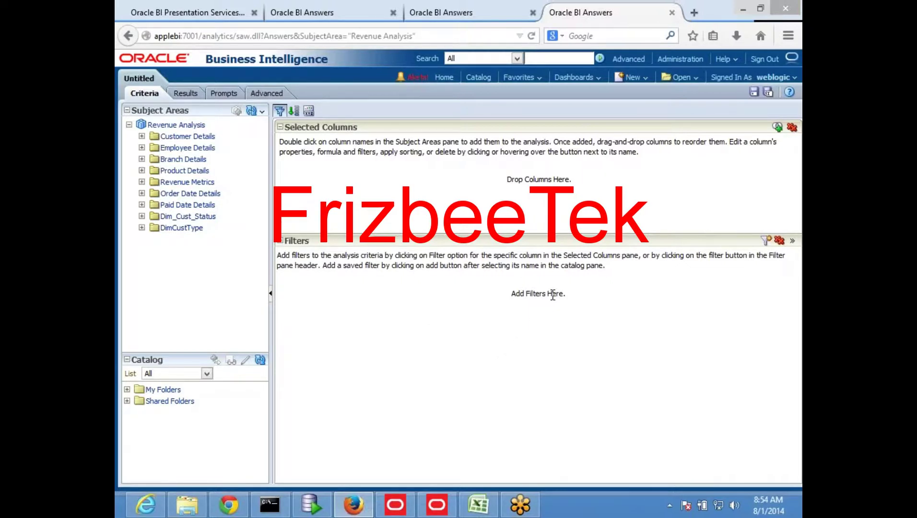
Step: Remove the DEPARTMENT and ORGANIZATION columns from the criteria of the COMPANY analysis
{"action": "left_click", "coordinate": [445, 12]}
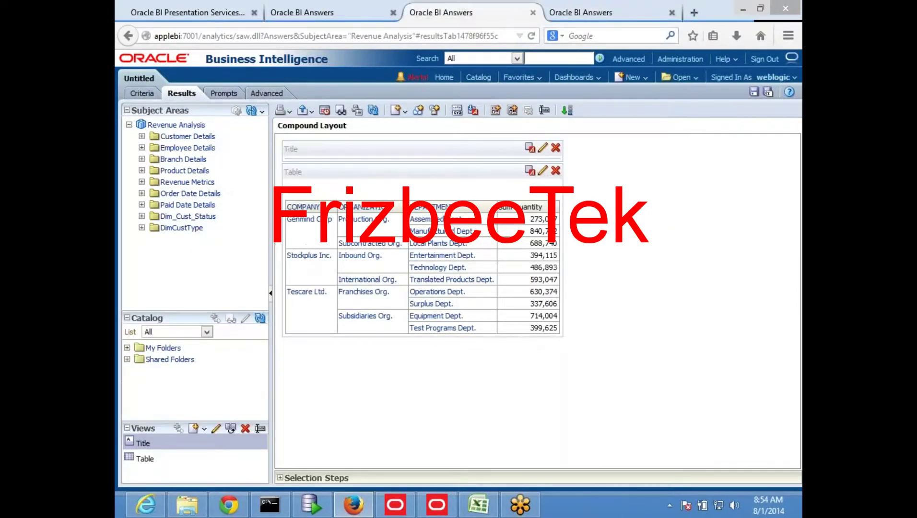
{"action": "left_click", "coordinate": [149, 95]}
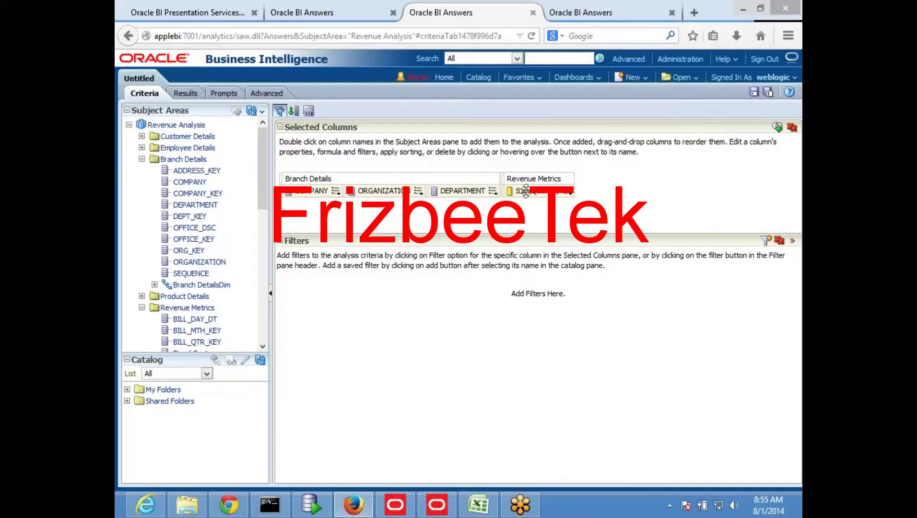
{"action": "left_click", "coordinate": [568, 191]}
{"action": "left_click", "coordinate": [519, 259]}
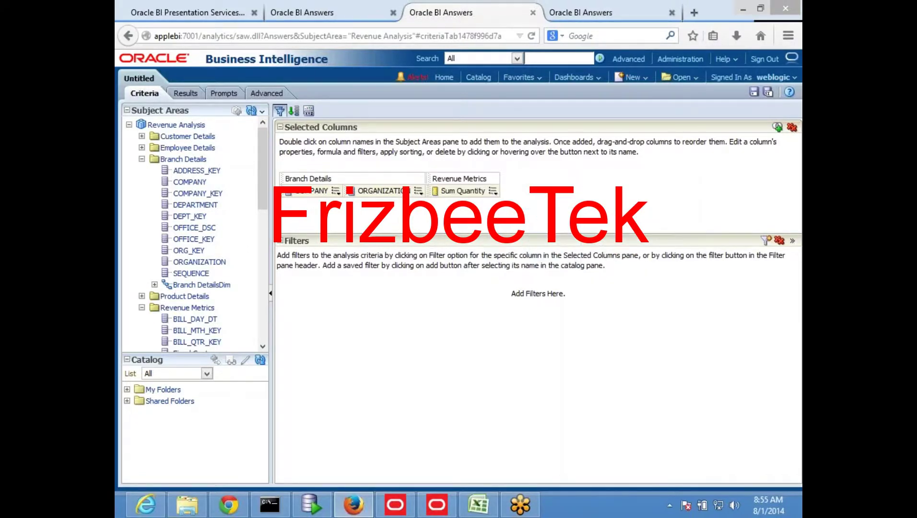
{"action": "left_click", "coordinate": [418, 190]}
{"action": "left_click", "coordinate": [451, 263]}
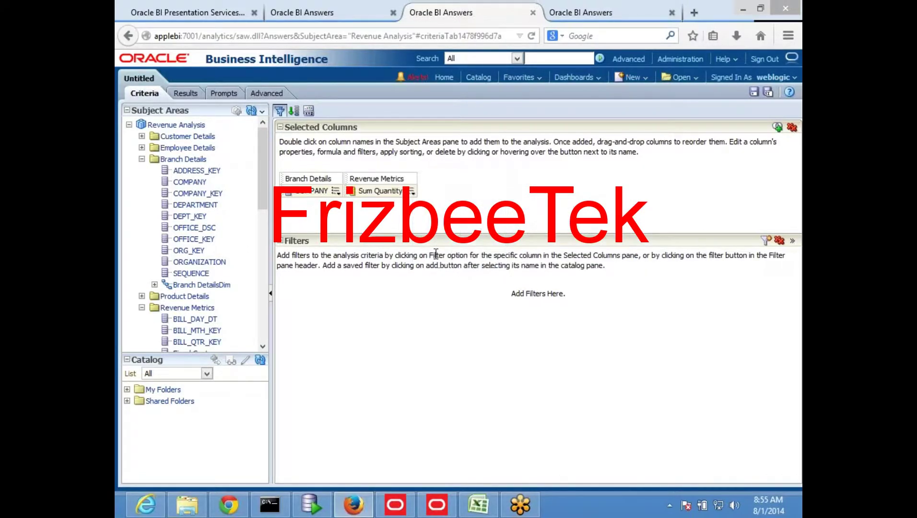
Step: Display the results of the reduced COMPANY analysis and drill the whole COMPANY column down to the organization level again
{"action": "left_click", "coordinate": [184, 93]}
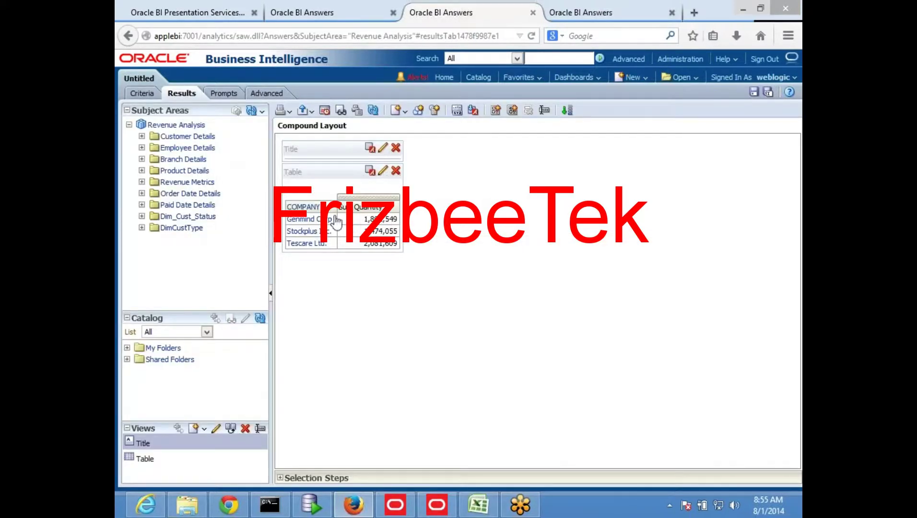
{"action": "left_click", "coordinate": [304, 209]}
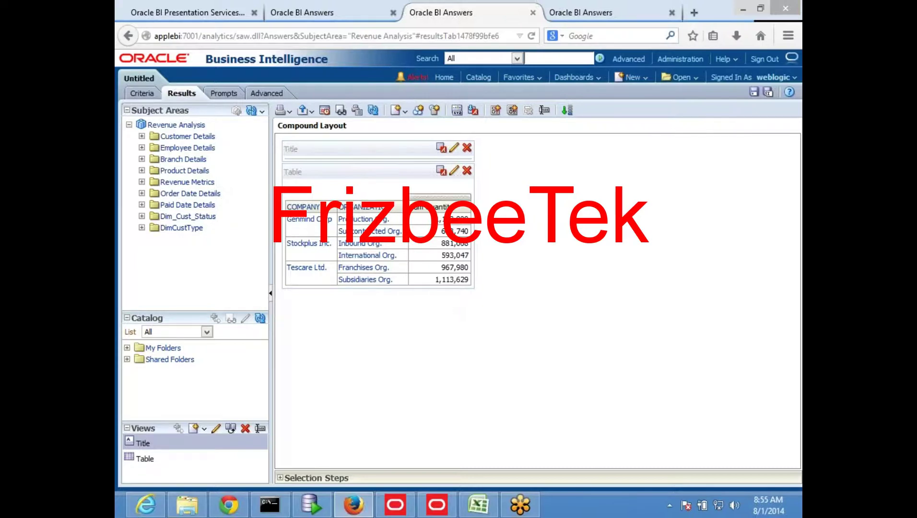
Step: Build the empty third analysis from OFFICE_DSC in Branch Details and Sum Quantity in Revenue Metrics, and display its results
{"action": "left_click", "coordinate": [606, 13]}
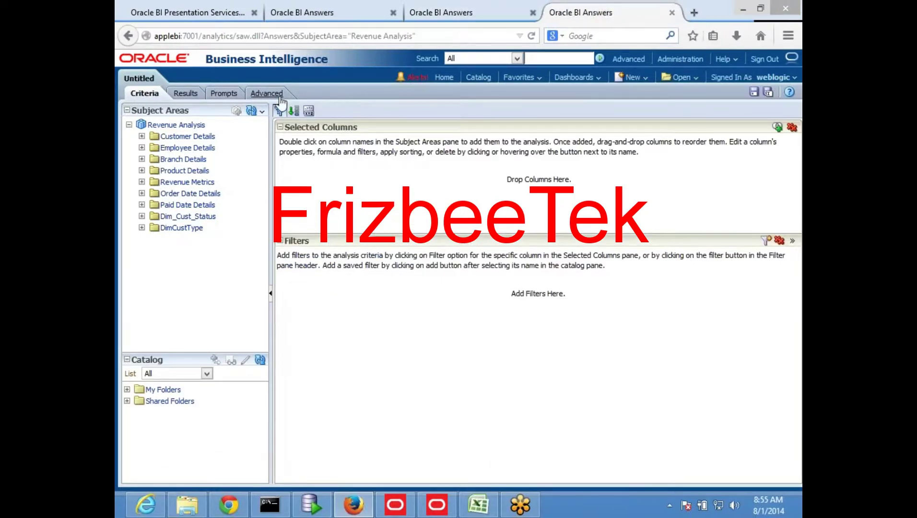
{"action": "left_click", "coordinate": [141, 159]}
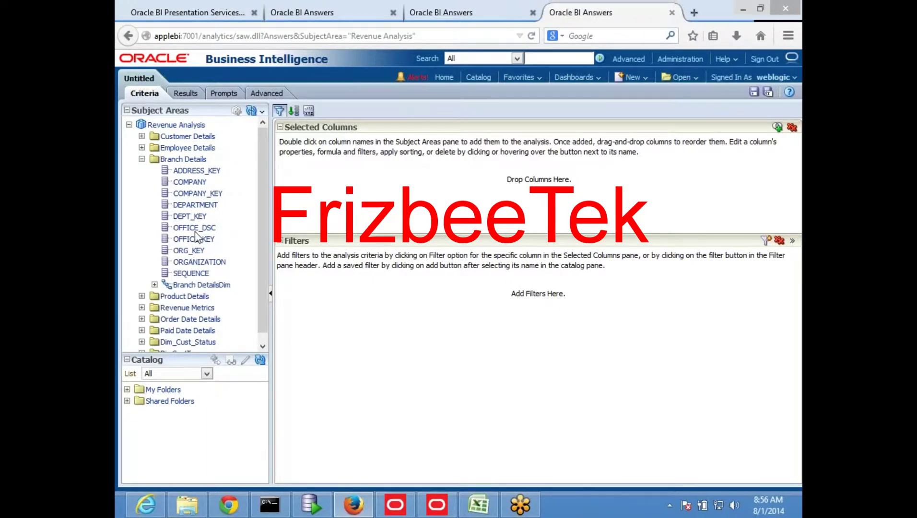
{"action": "double_click", "coordinate": [198, 229]}
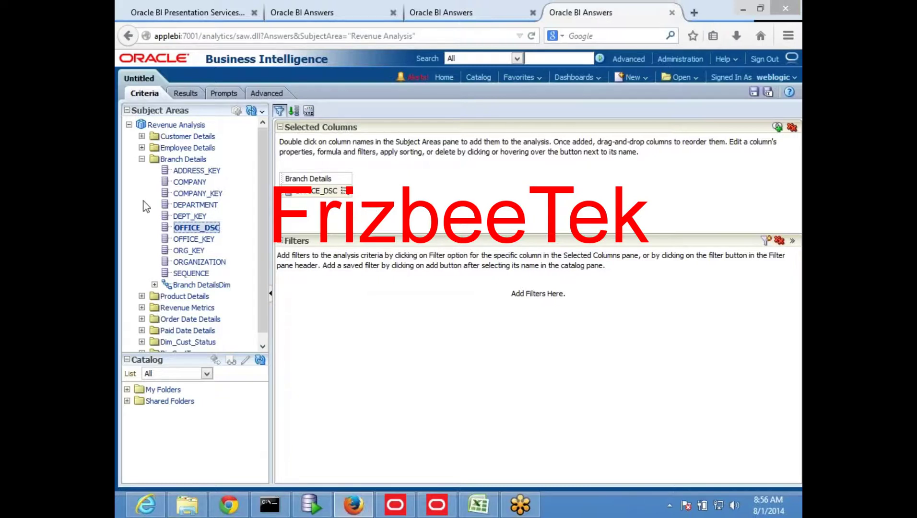
{"action": "left_click", "coordinate": [141, 307]}
{"action": "scroll", "coordinate": [201, 274], "scroll_direction": "down", "scroll_amount": 10}
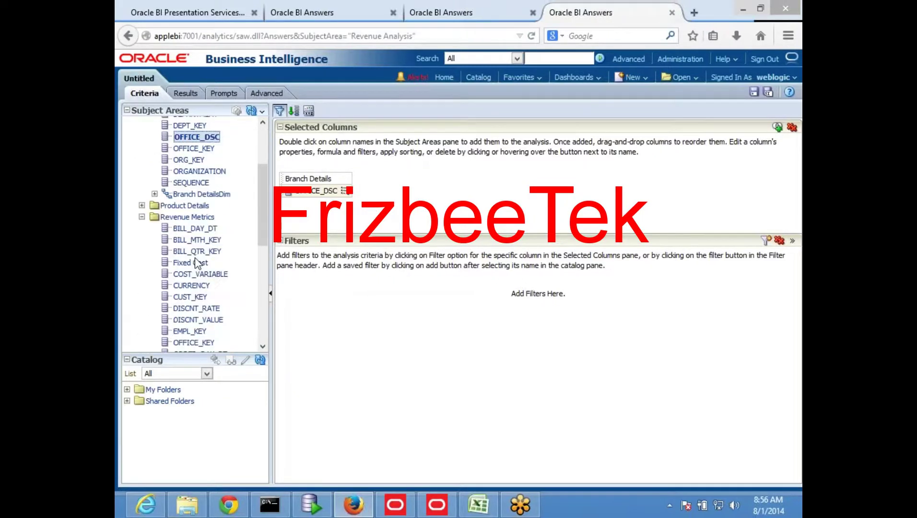
{"action": "scroll", "coordinate": [197, 269], "scroll_direction": "down", "scroll_amount": 2}
{"action": "double_click", "coordinate": [199, 256]}
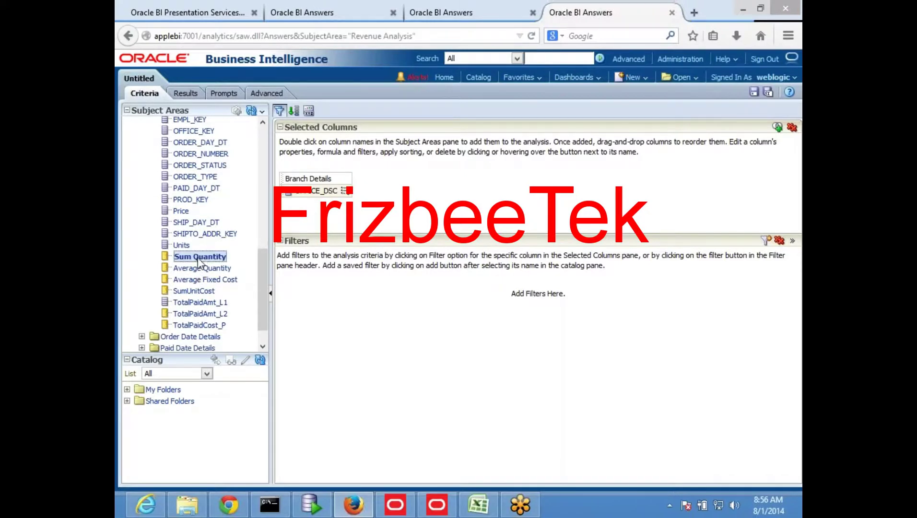
{"action": "left_click", "coordinate": [185, 93]}
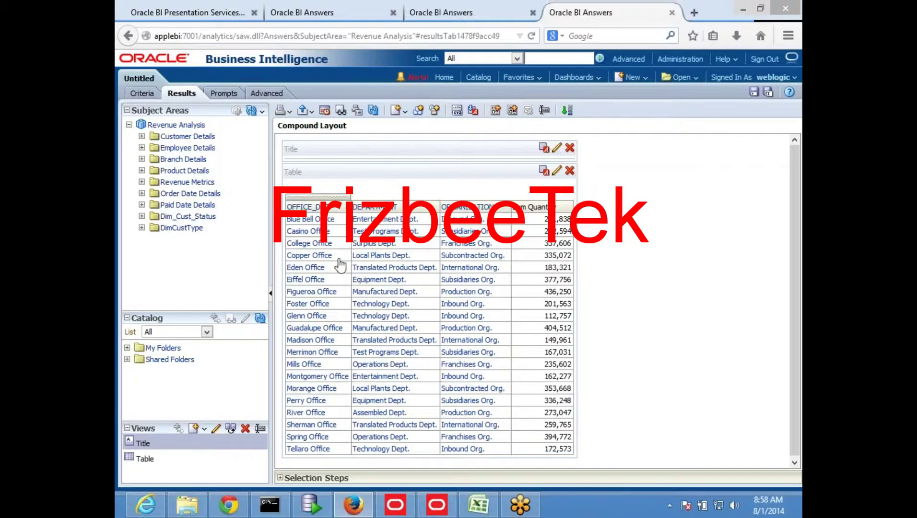
Step: Switch to the Oracle BI Administration Tool and examine the levels of the Branch DetailsDim hierarchy
{"action": "left_click", "coordinate": [446, 508]}
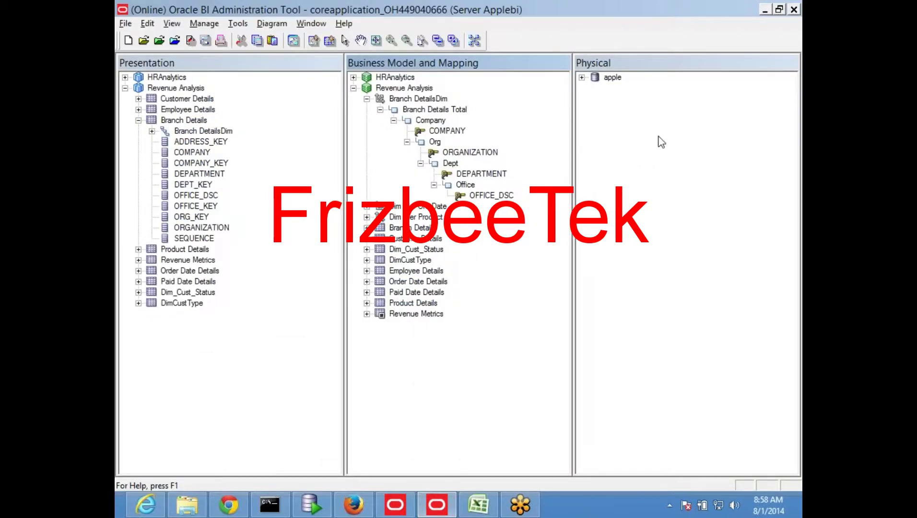
{"action": "left_click", "coordinate": [762, 11]}
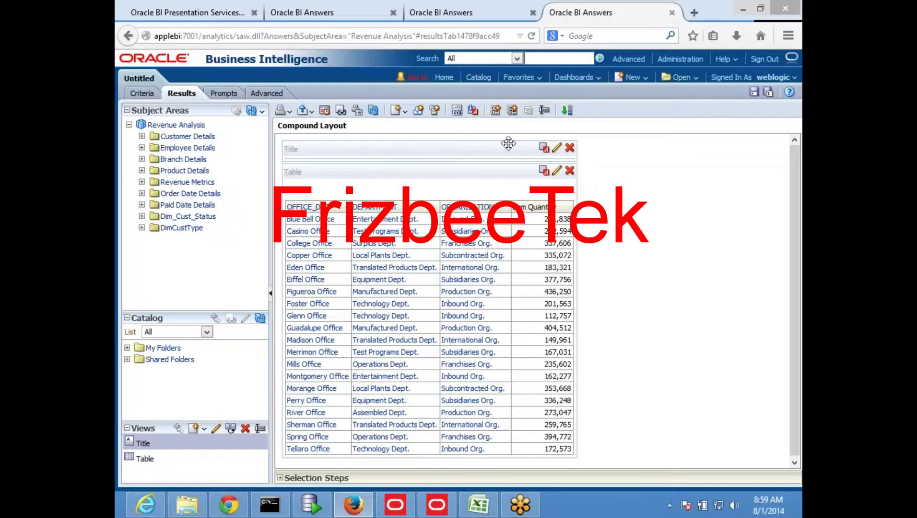
Step: Switch to the obiee_NEW workbook in Excel and add a new blank worksheet
{"action": "left_click", "coordinate": [478, 504]}
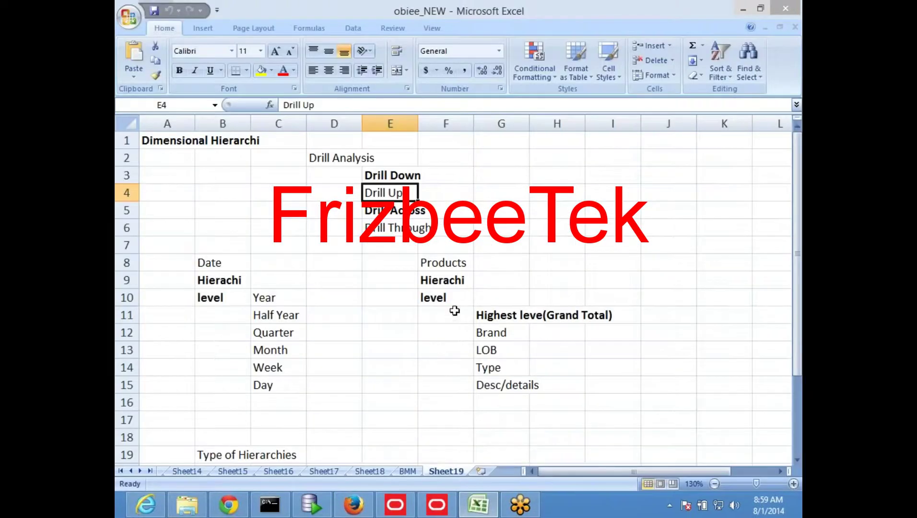
{"action": "left_click", "coordinate": [480, 471]}
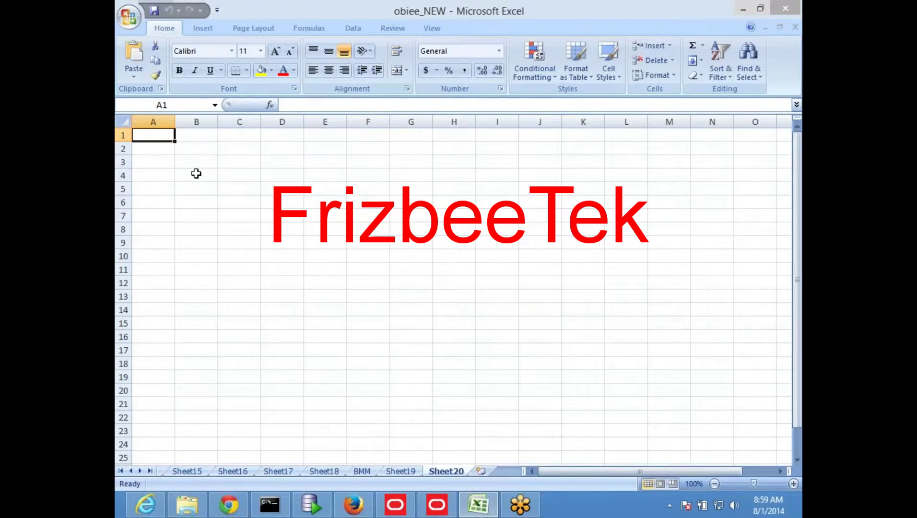
Step: Enter the value 10 in cells B3 and B4 of the new worksheet
{"action": "left_click", "coordinate": [196, 173]}
{"action": "left_click", "coordinate": [197, 164]}
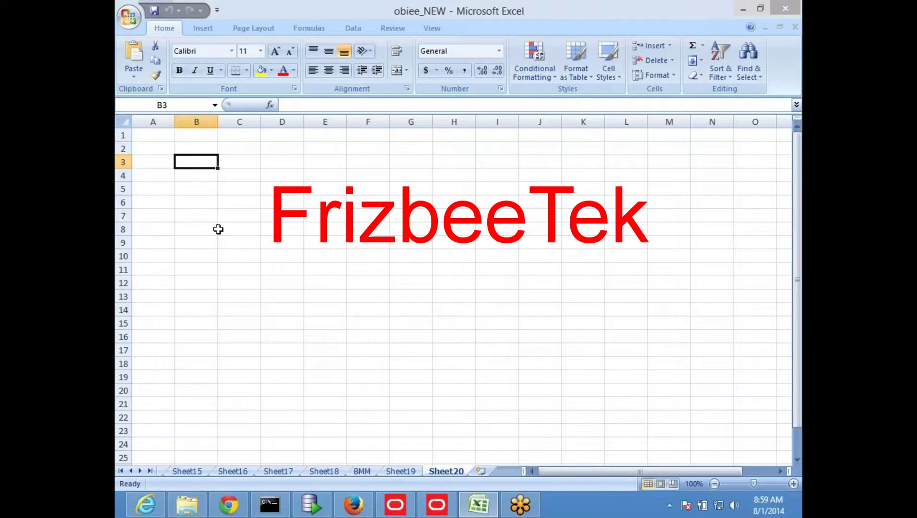
{"action": "type", "text": "10"}
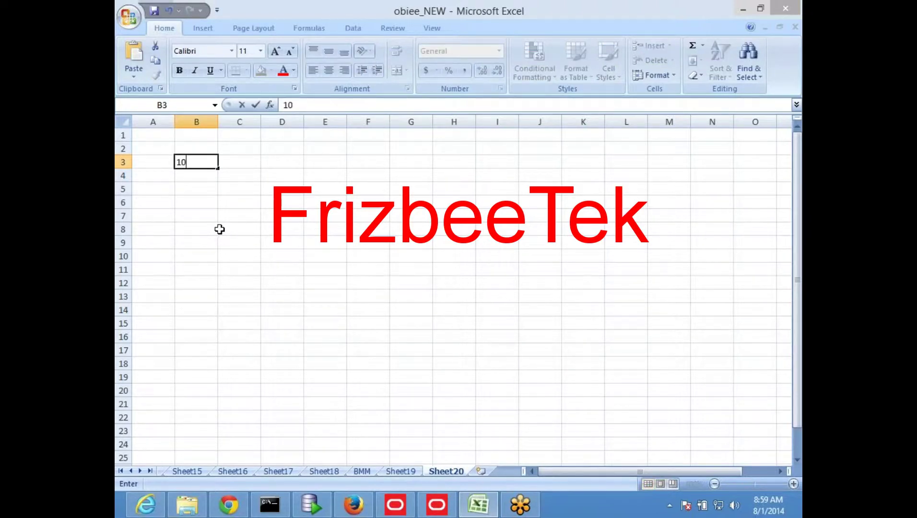
{"action": "key", "text": "Tab"}
{"action": "key", "text": "Down"}
{"action": "key", "text": "Left"}
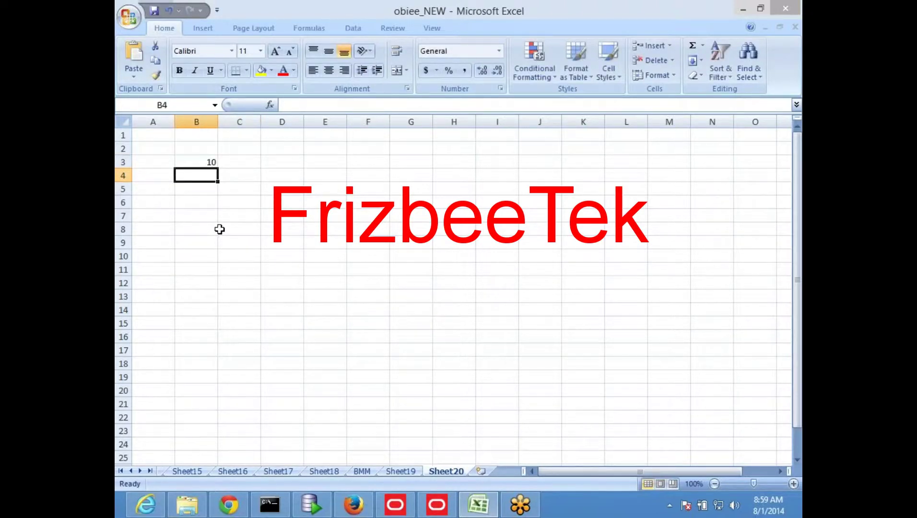
{"action": "type", "text": "10"}
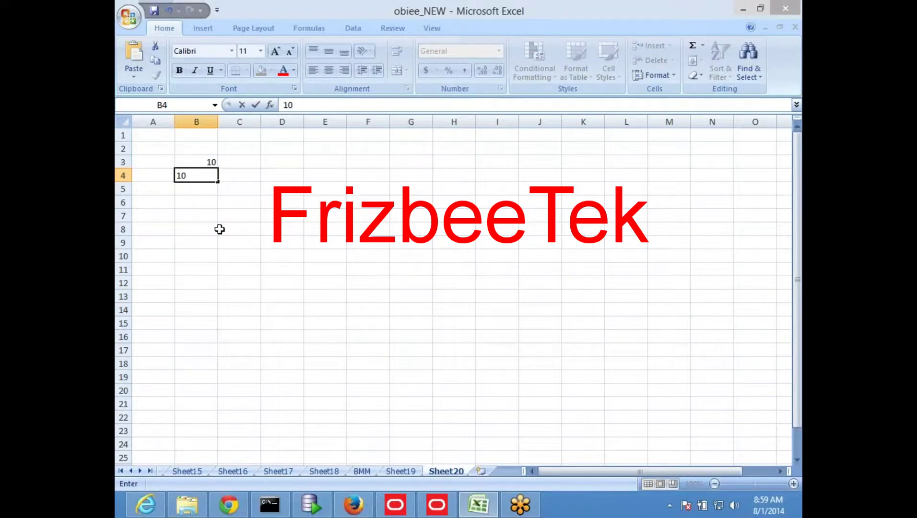
{"action": "key", "text": "Up"}
{"action": "key", "text": "Right"}
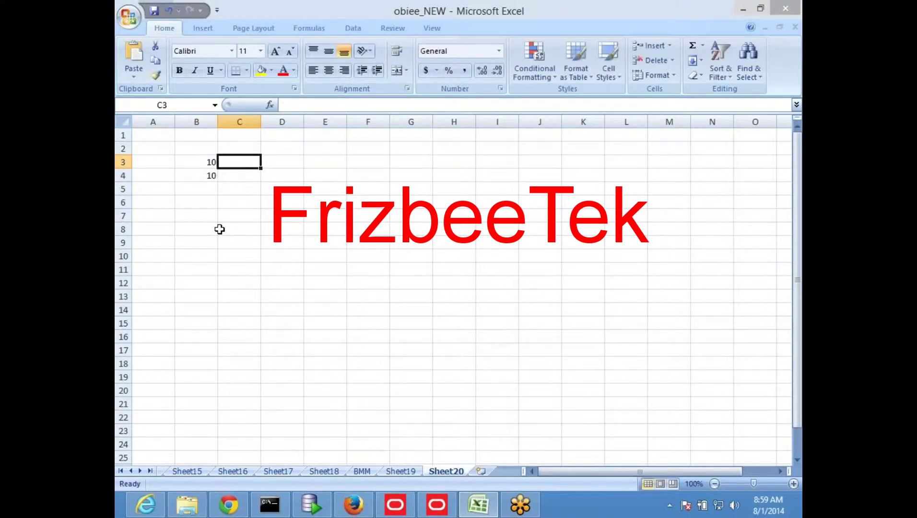
Step: Enter manager in cell C3 and clerk in cell C6
{"action": "type", "text": "manager"}
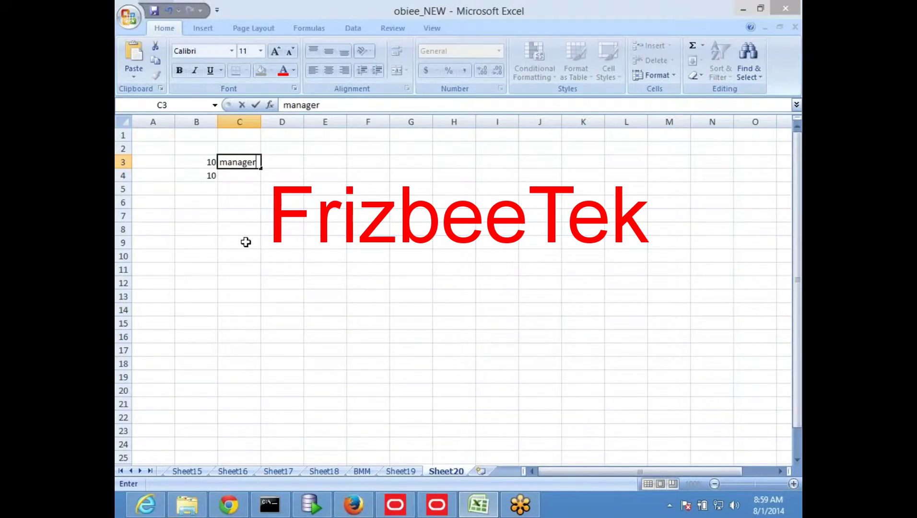
{"action": "key", "text": "Return"}
{"action": "key", "text": "Return"}
{"action": "key", "text": "Down"}
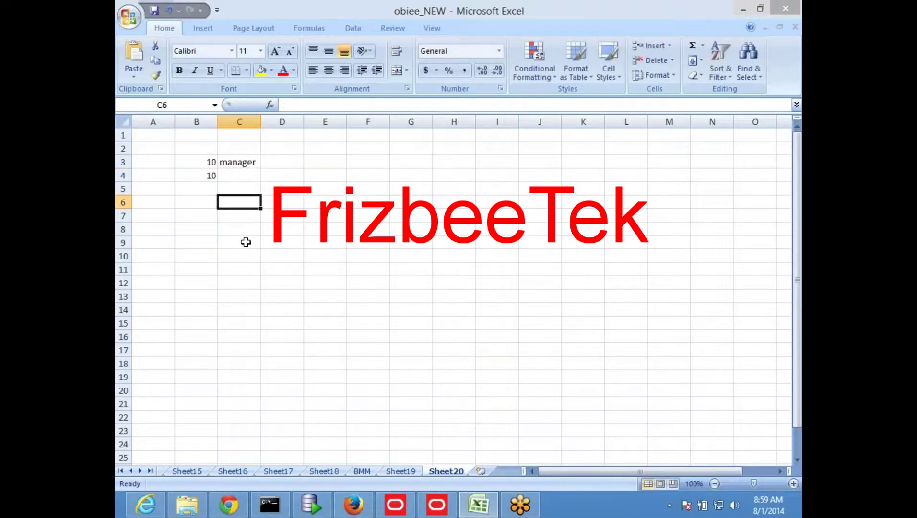
{"action": "type", "text": "clerk"}
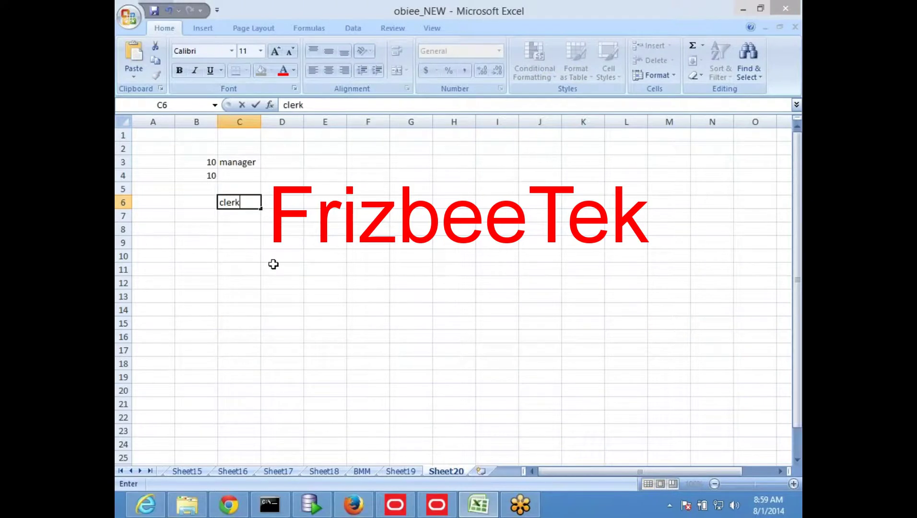
Step: Move the range C3:C6 with the manager and clerk entries to E3:E6
{"action": "key", "text": "Up"}
{"action": "key", "text": "Up"}
{"action": "key", "text": "Up"}
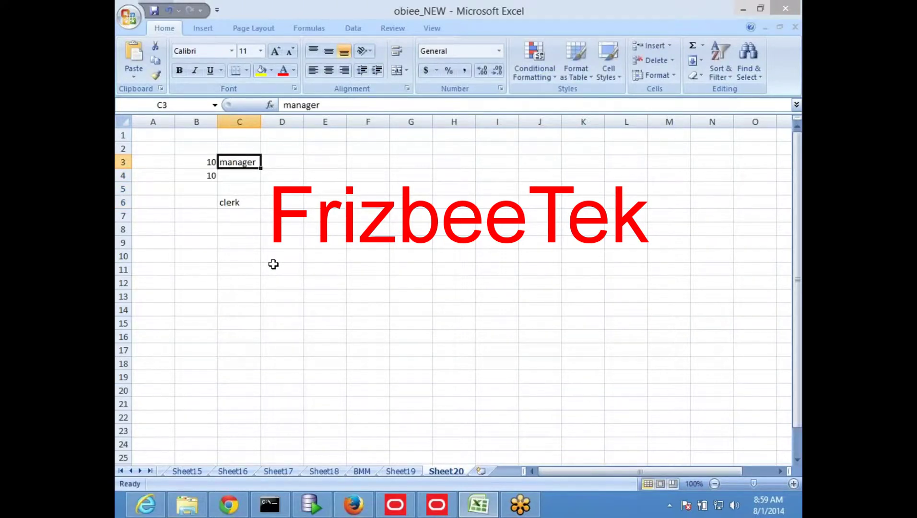
{"action": "key", "text": "shift+Down"}
{"action": "key", "text": "shift+Down"}
{"action": "key", "text": "shift+Down"}
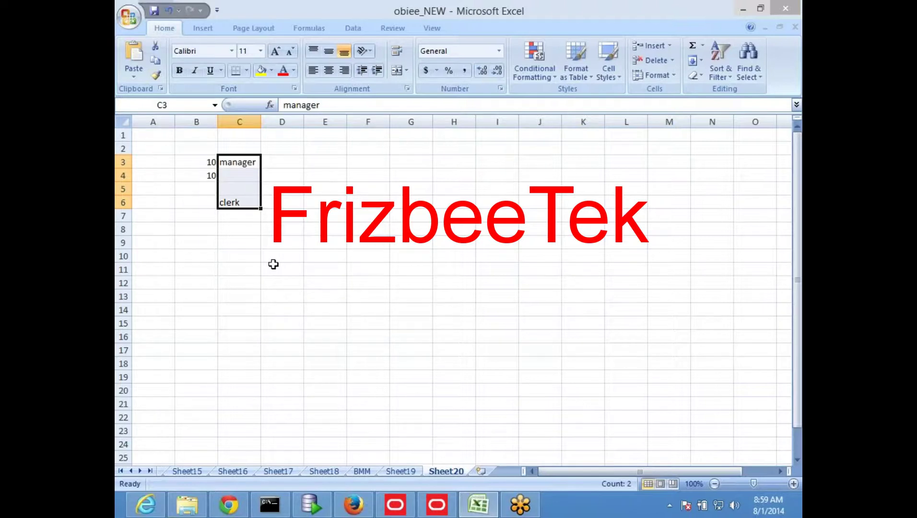
{"action": "key", "text": "ctrl+x"}
{"action": "key", "text": "Right"}
{"action": "key", "text": "Right"}
{"action": "key", "text": "ctrl+v"}
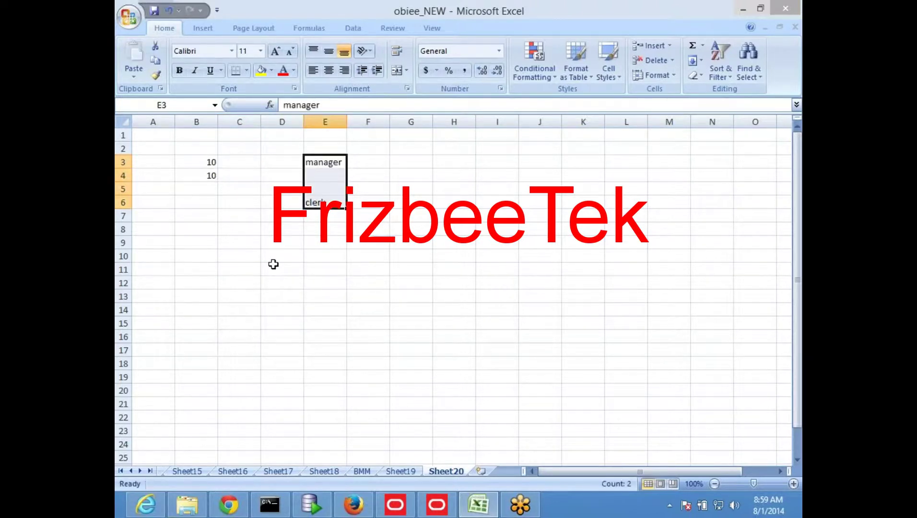
Step: Enter sub dept1 in cell C3 and sub dept2 in cell C4
{"action": "key", "text": "Left"}
{"action": "key", "text": "Left"}
{"action": "type", "text": "sub"}
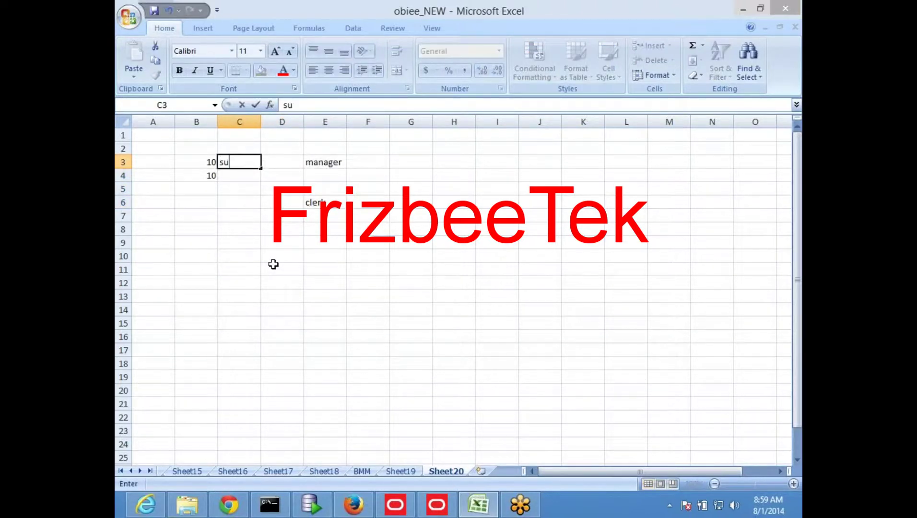
{"action": "key", "text": "BackSpace"}
{"action": "key", "text": "BackSpace"}
{"action": "type", "text": "ub dept"}
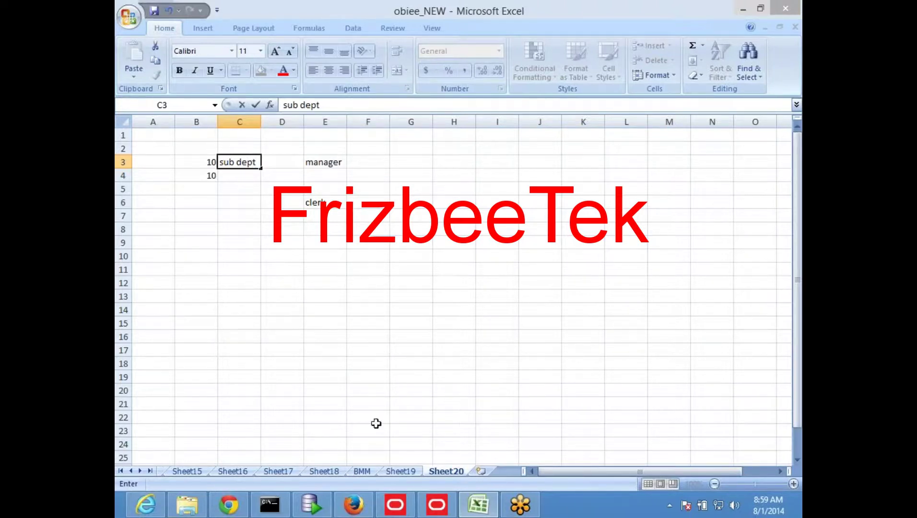
{"action": "type", "text": "1"}
{"action": "key", "text": "Return"}
{"action": "type", "text": "sub d"}
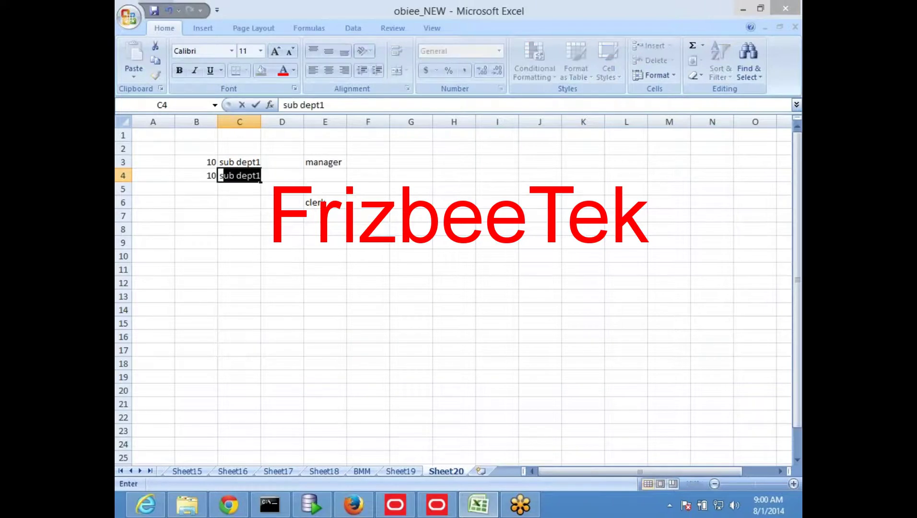
{"action": "type", "text": "ept2"}
{"action": "key", "text": "Return"}
Step: Change the entry in E3 to manager1 and enter manager2 in E4
{"action": "key", "text": "Up"}
{"action": "key", "text": "Up"}
{"action": "key", "text": "Right"}
{"action": "key", "text": "Right"}
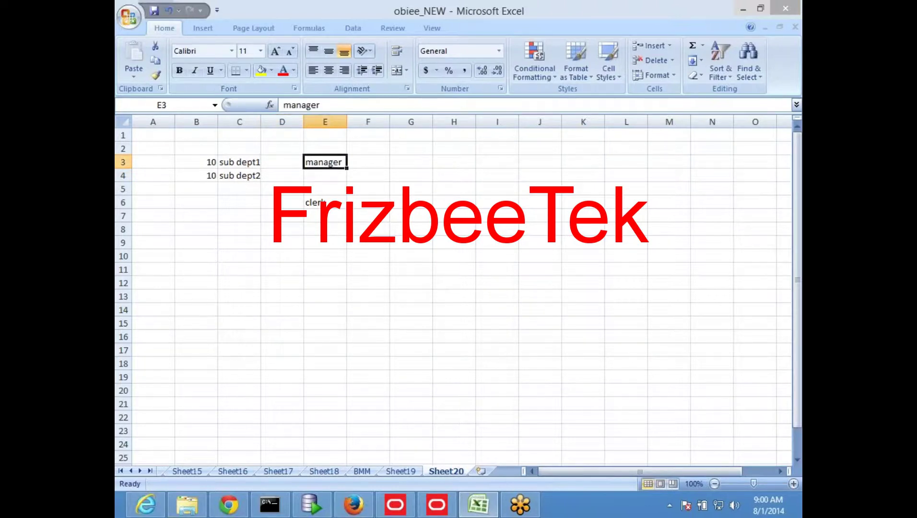
{"action": "key", "text": "F2"}
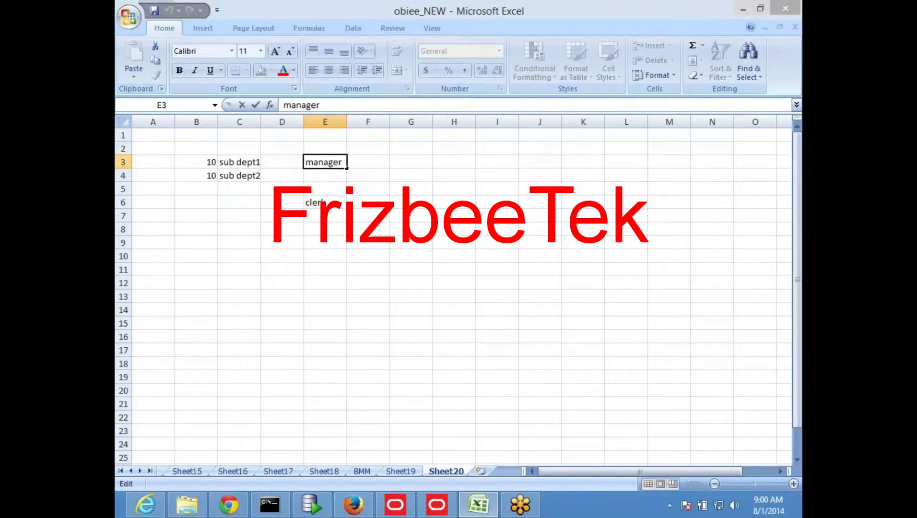
{"action": "type", "text": "1"}
{"action": "key", "text": "Return"}
{"action": "type", "text": "mana"}
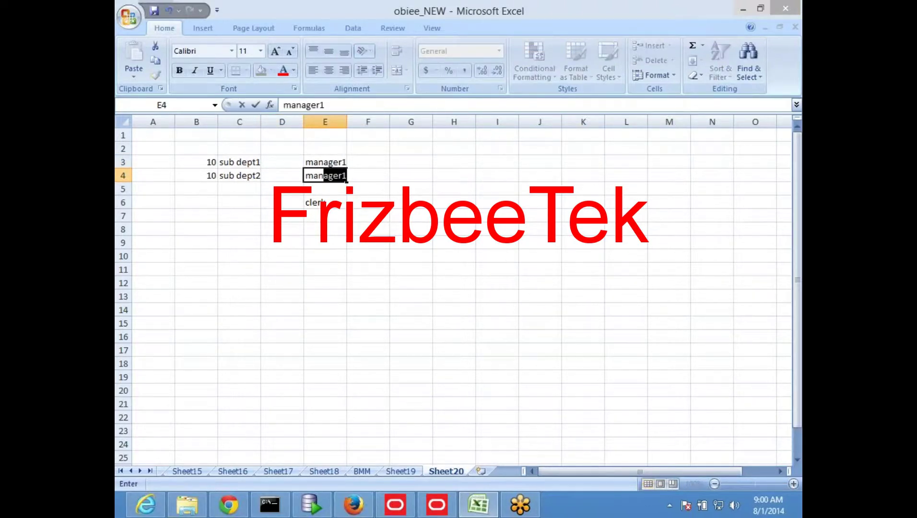
{"action": "key", "text": "F2"}
{"action": "key", "text": "End"}
{"action": "key", "text": "BackSpace"}
{"action": "type", "text": "2"}
{"action": "key", "text": "Return"}
{"action": "left_click", "coordinate": [325, 176]}
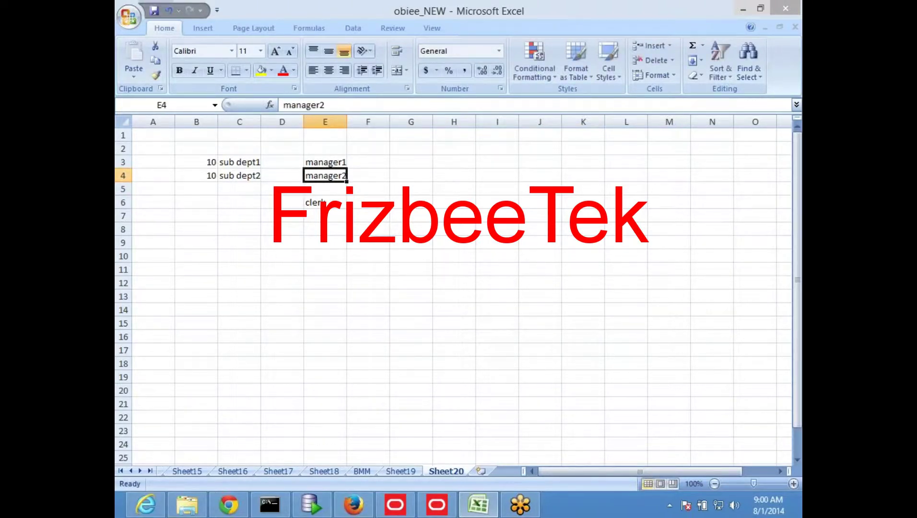
Step: Enter e1 in cell F3 and e2 in cell F4 beside the manager entries
{"action": "key", "text": "Up"}
{"action": "key", "text": "Right"}
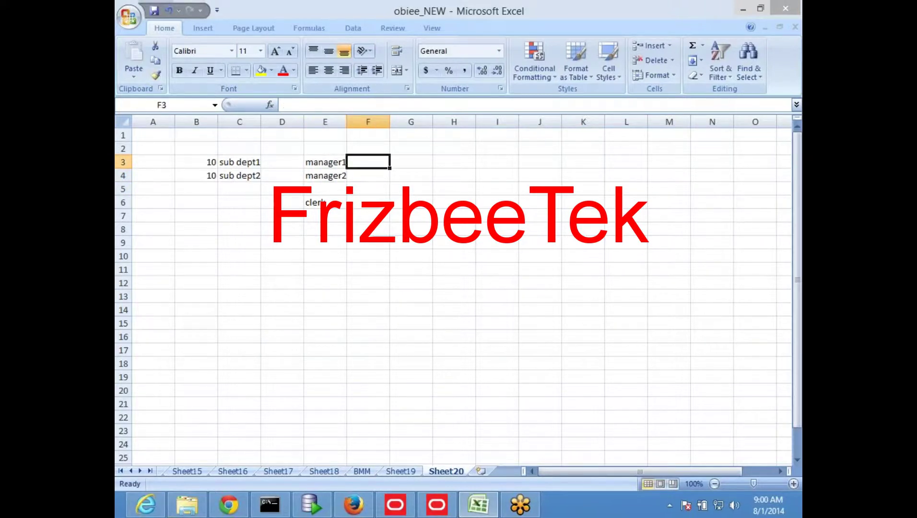
{"action": "type", "text": "ep"}
{"action": "key", "text": "BackSpace"}
{"action": "type", "text": "1"}
{"action": "key", "text": "Return"}
{"action": "type", "text": "e2"}
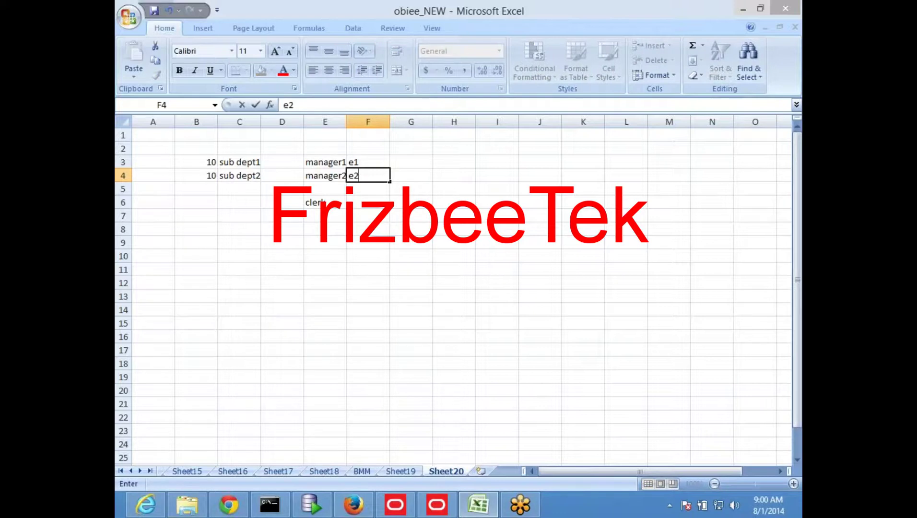
{"action": "key", "text": "Return"}
Step: Move manager2 from E4 to E5 and copy manager1 from E3 into E4
{"action": "key", "text": "Up"}
{"action": "key", "text": "Left"}
{"action": "key", "text": "ctrl+x"}
{"action": "key", "text": "Down"}
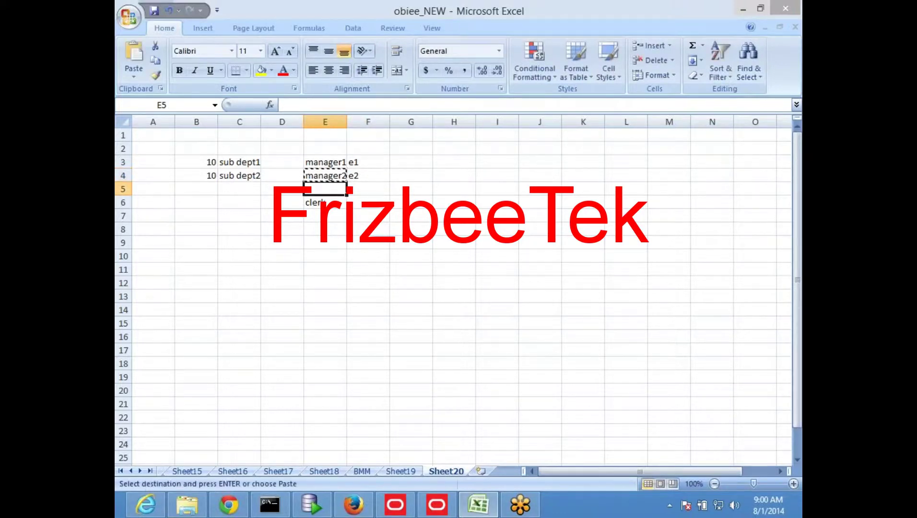
{"action": "key", "text": "ctrl+v"}
{"action": "key", "text": "Up"}
{"action": "key", "text": "Up"}
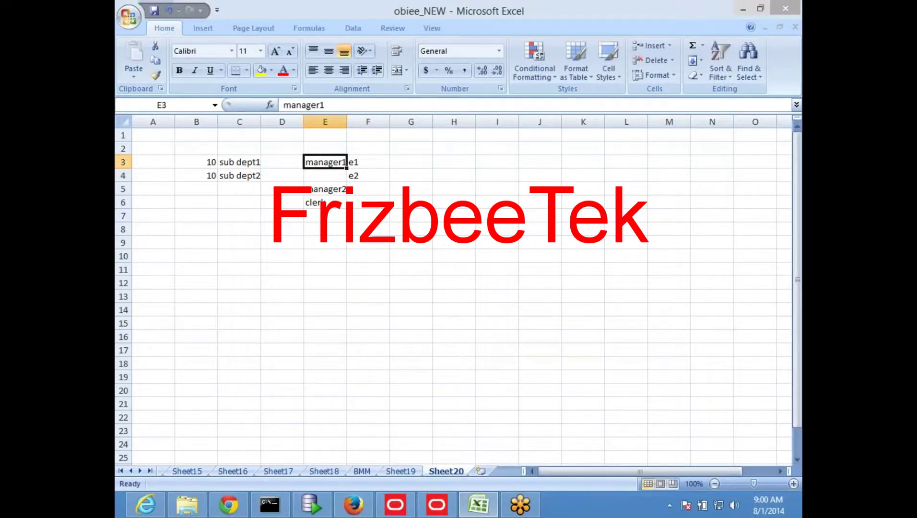
{"action": "key", "text": "ctrl+c"}
{"action": "key", "text": "Down"}
{"action": "key", "text": "ctrl+v"}
Step: Enter e3 in cell F5 and e4 in cell F6
{"action": "key", "text": "Down"}
{"action": "key", "text": "Right"}
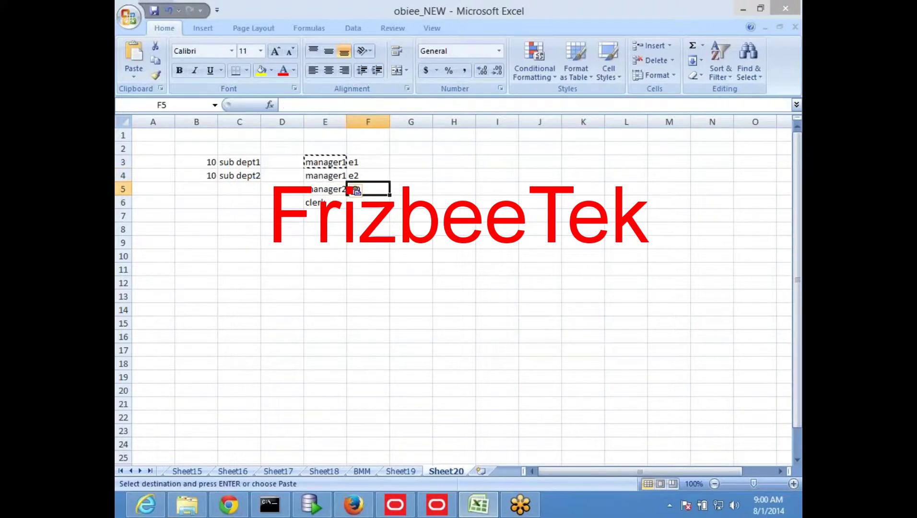
{"action": "type", "text": "e3"}
{"action": "key", "text": "Return"}
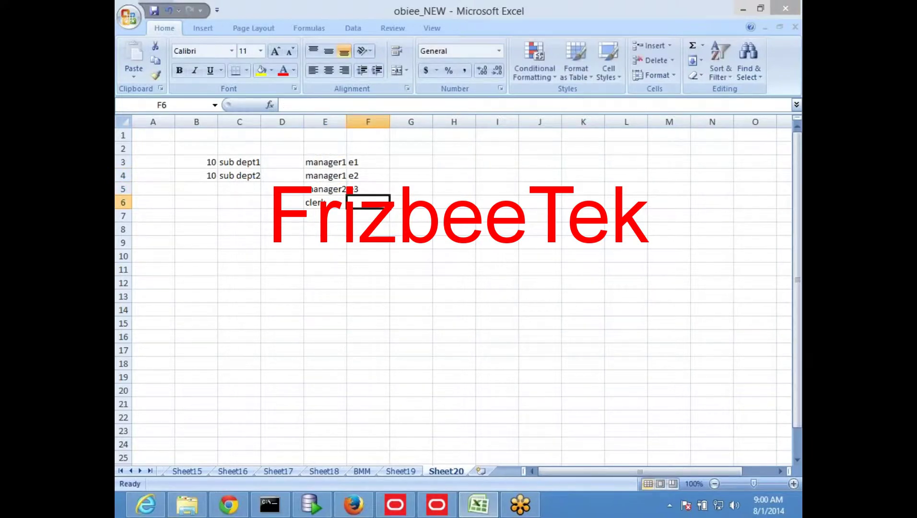
{"action": "type", "text": "e4"}
Step: Copy manager2 from E5 into E6, replacing the clerk entry
{"action": "key", "text": "Left"}
{"action": "key", "text": "Up"}
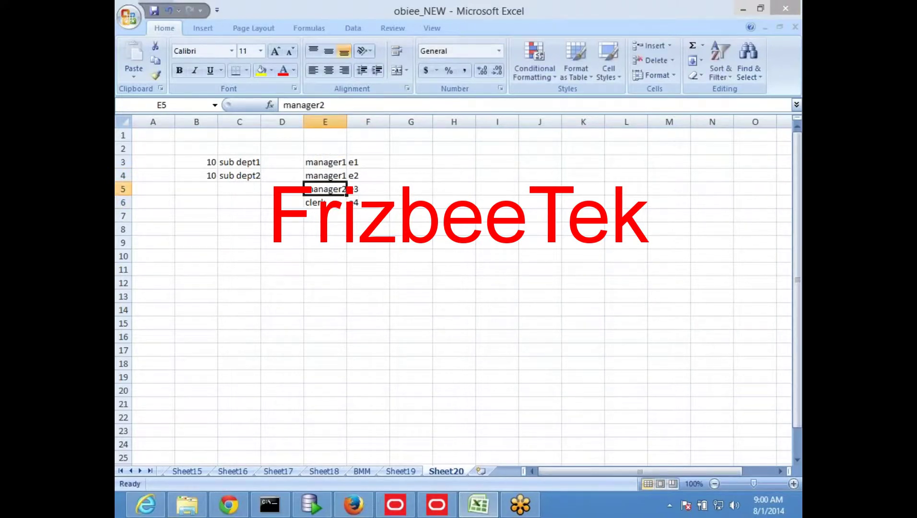
{"action": "key", "text": "ctrl+c"}
{"action": "key", "text": "Down"}
{"action": "key", "text": "ctrl+v"}
{"action": "key", "text": "Escape"}
{"action": "key", "text": "Up"}
{"action": "key", "text": "Up"}
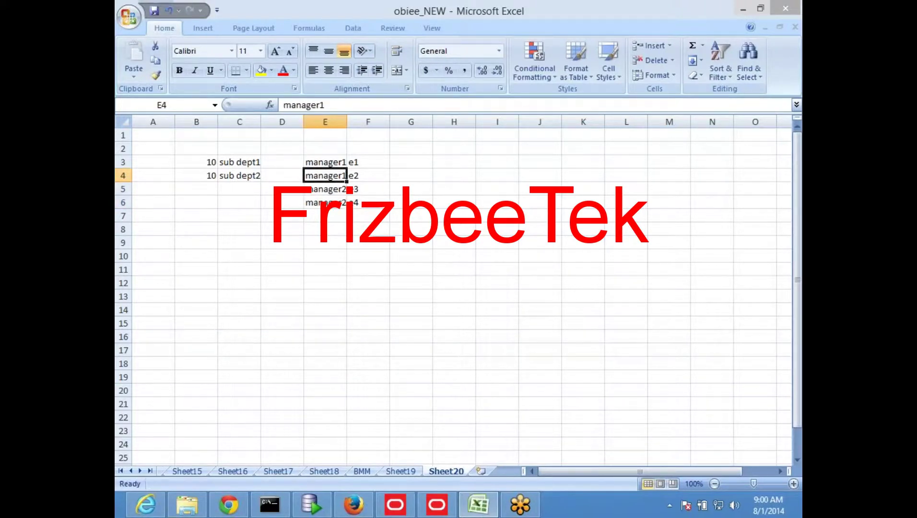
{"action": "key", "text": "Up"}
{"action": "key", "text": "Left"}
{"action": "key", "text": "Left"}
{"action": "key", "text": "Left"}
{"action": "key", "text": "Right"}
{"action": "key", "text": "Right"}
{"action": "key", "text": "Right"}
{"action": "key", "text": "shift+Right"}
{"action": "key", "text": "shift+Down"}
{"action": "key", "text": "shift+Down"}
{"action": "key", "text": "shift+Down"}
{"action": "key", "text": "ctrl+c"}
{"action": "key", "text": "Left"}
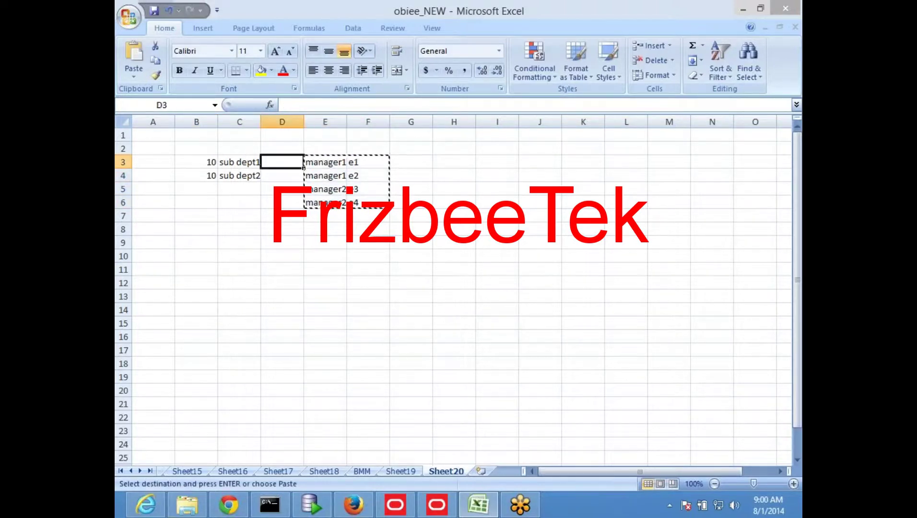
Step: Move the manager and employee block E3:F6 one column over to D3:E6
{"action": "key", "text": "Right"}
{"action": "key", "text": "shift+Right"}
{"action": "key", "text": "shift+Down"}
{"action": "key", "text": "shift+Down"}
{"action": "key", "text": "shift+Down"}
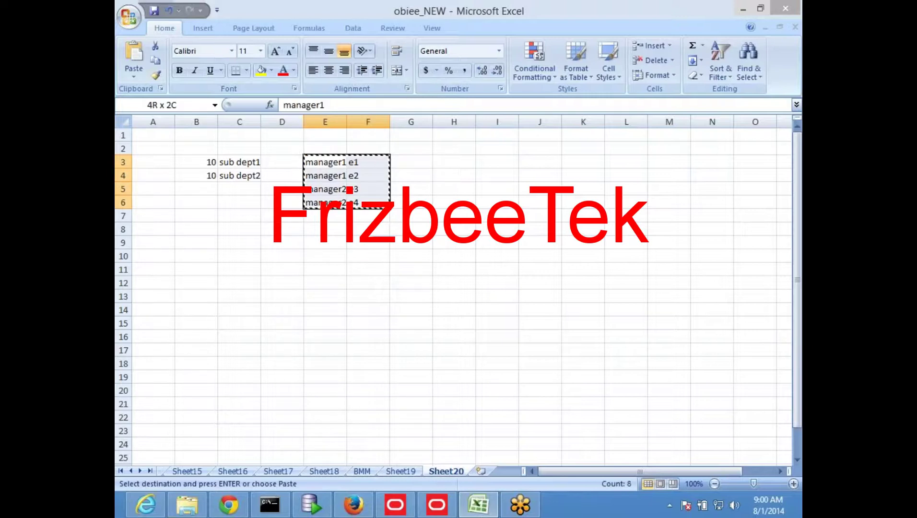
{"action": "key", "text": "Left"}
{"action": "key", "text": "Return"}
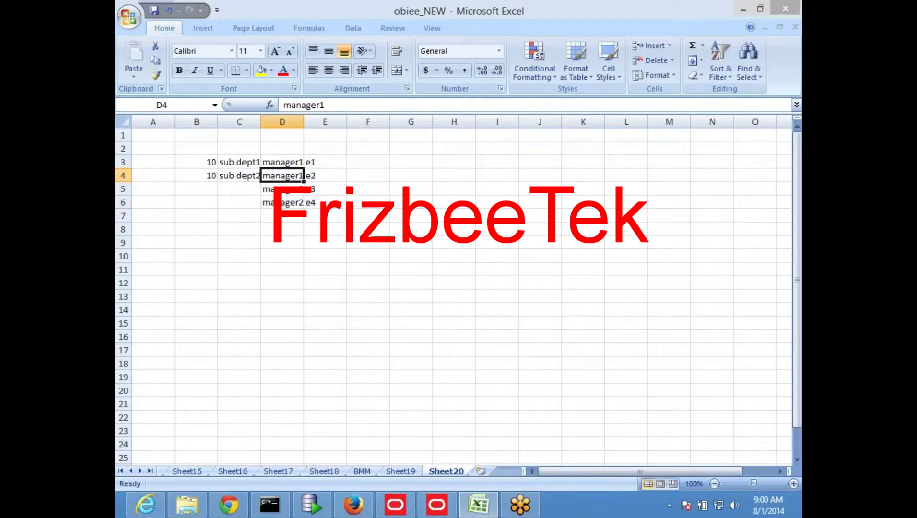
Step: Move sub dept2 from cell C4 down to C7
{"action": "key", "text": "Left"}
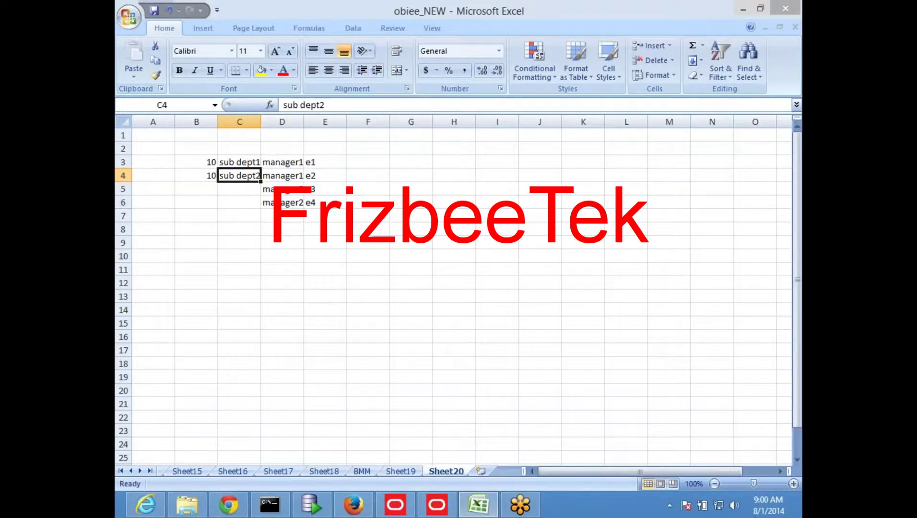
{"action": "key", "text": "Up"}
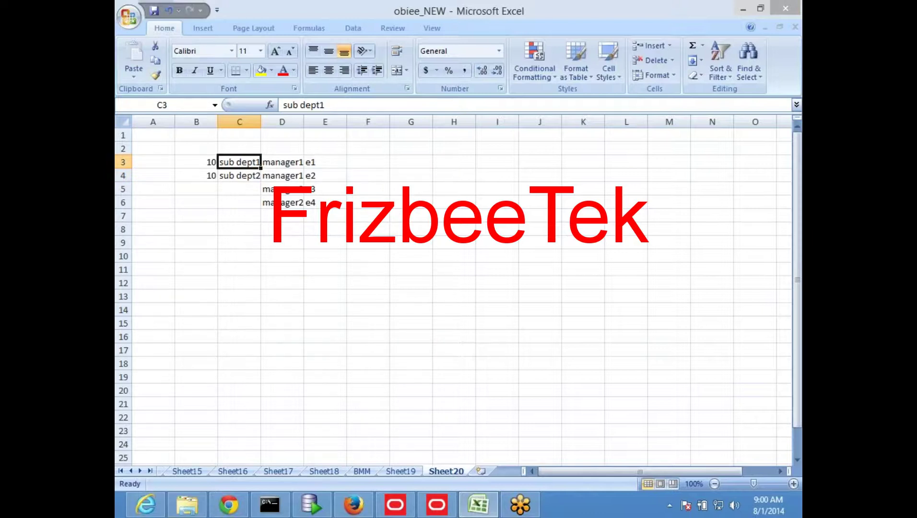
{"action": "key", "text": "Down"}
{"action": "key", "text": "ctrl+x"}
{"action": "key", "text": "Down"}
{"action": "key", "text": "Down"}
{"action": "key", "text": "Down"}
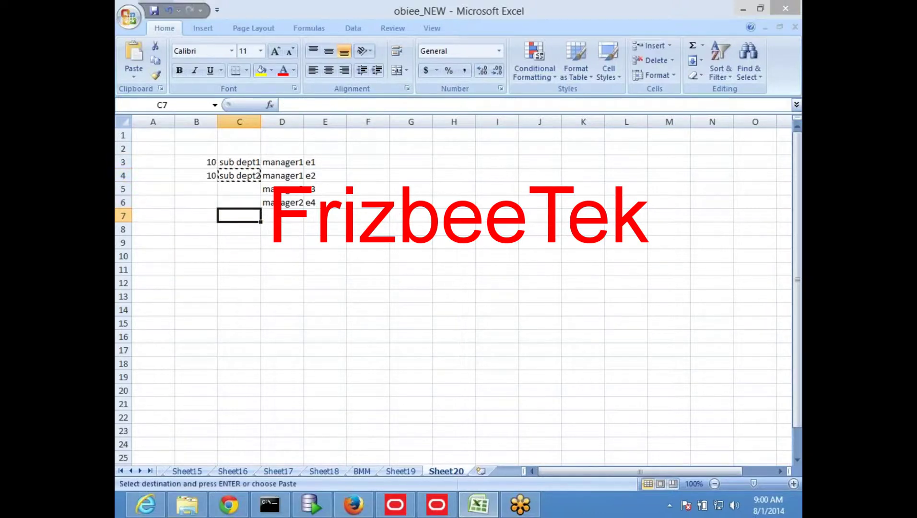
{"action": "key", "text": "Return"}
Step: Try to fill the sub dept1 entry from C3 down through C6
{"action": "key", "text": "Up"}
{"action": "key", "text": "Up"}
{"action": "key", "text": "Up"}
{"action": "key", "text": "Up"}
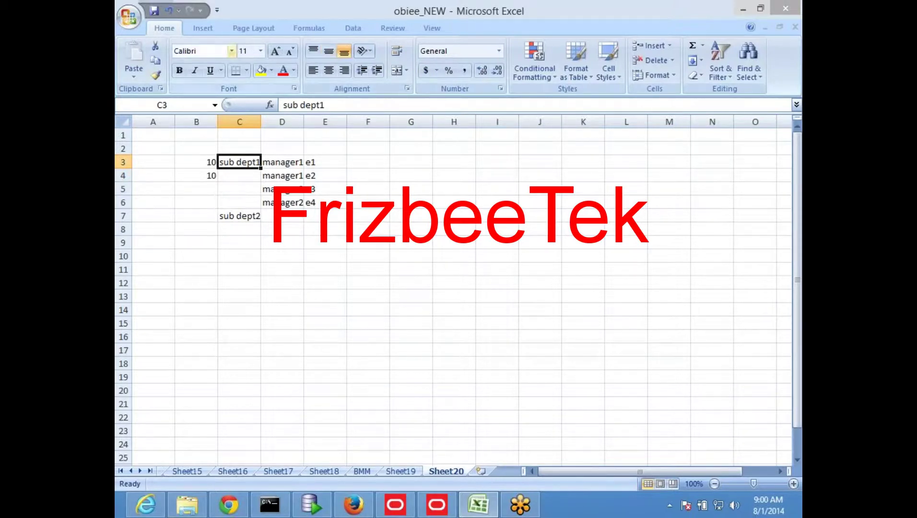
{"action": "left_click_drag", "start_coordinate": [261, 168], "coordinate": [263, 208]}
{"action": "left_click", "coordinate": [268, 270]}
Step: Copy the block D3:E6 to D7:E10 and fill the value 10 down column B through row 10
{"action": "left_click_drag", "start_coordinate": [283, 162], "coordinate": [312, 202]}
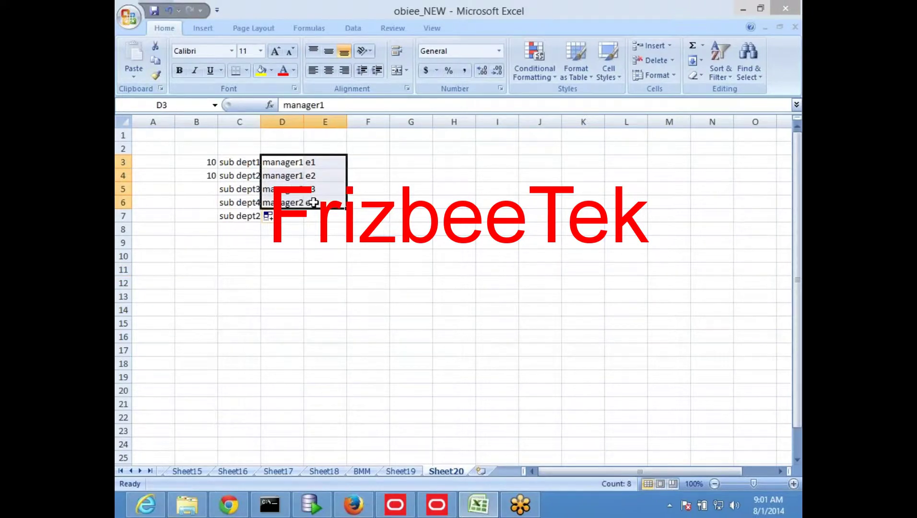
{"action": "key", "text": "ctrl+c"}
{"action": "left_click", "coordinate": [290, 217]}
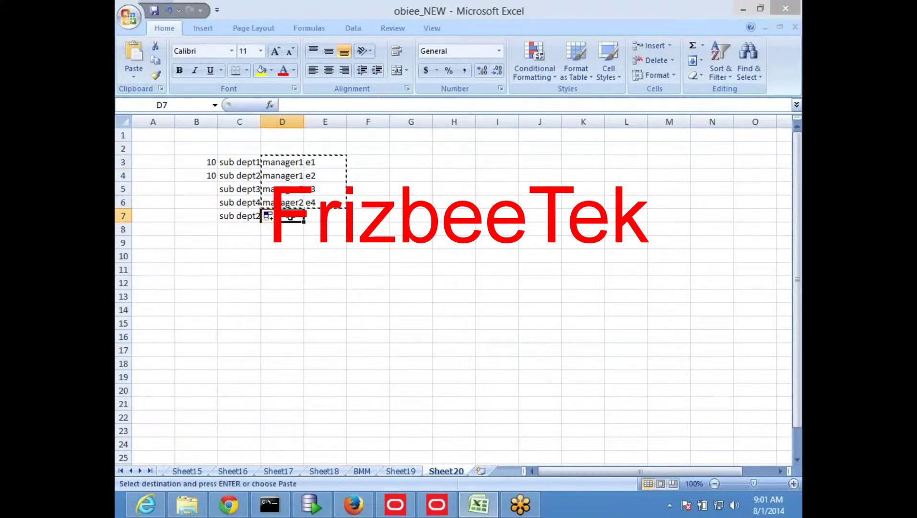
{"action": "key", "text": "ctrl+v"}
{"action": "left_click_drag", "start_coordinate": [206, 164], "coordinate": [218, 259]}
{"action": "left_click", "coordinate": [368, 336]}
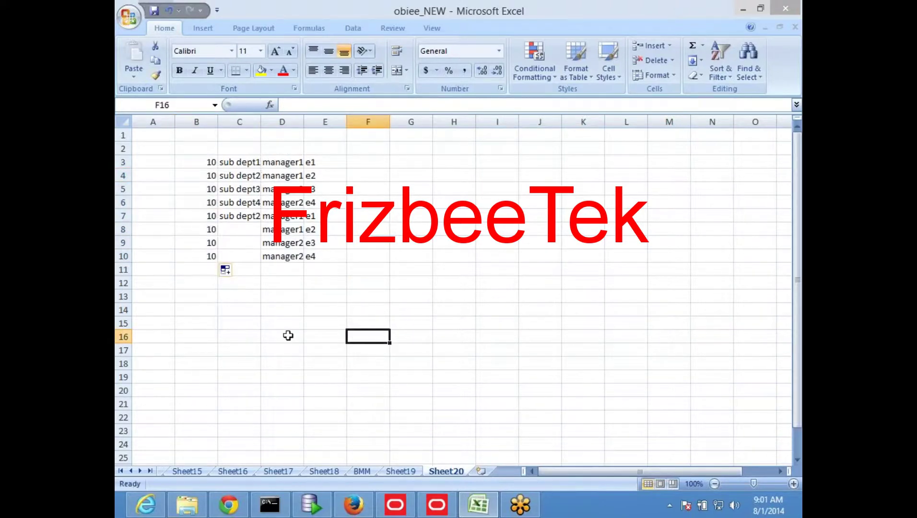
Step: Try to fill the sub dept2 entry from C7 down through C10
{"action": "left_click", "coordinate": [238, 216]}
{"action": "left_click_drag", "start_coordinate": [260, 222], "coordinate": [254, 261]}
{"action": "left_click", "coordinate": [368, 323]}
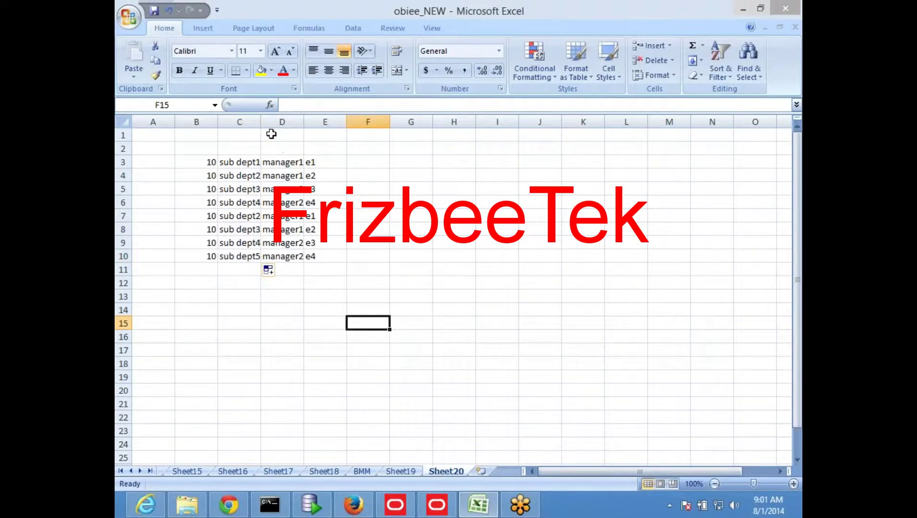
Step: Widen column C and copy sub dept1 from C3 into each of the cells C4 to C6
{"action": "double_click", "coordinate": [260, 121]}
{"action": "left_click", "coordinate": [204, 164]}
{"action": "left_click_drag", "start_coordinate": [253, 164], "coordinate": [254, 178]}
{"action": "left_click", "coordinate": [264, 168]}
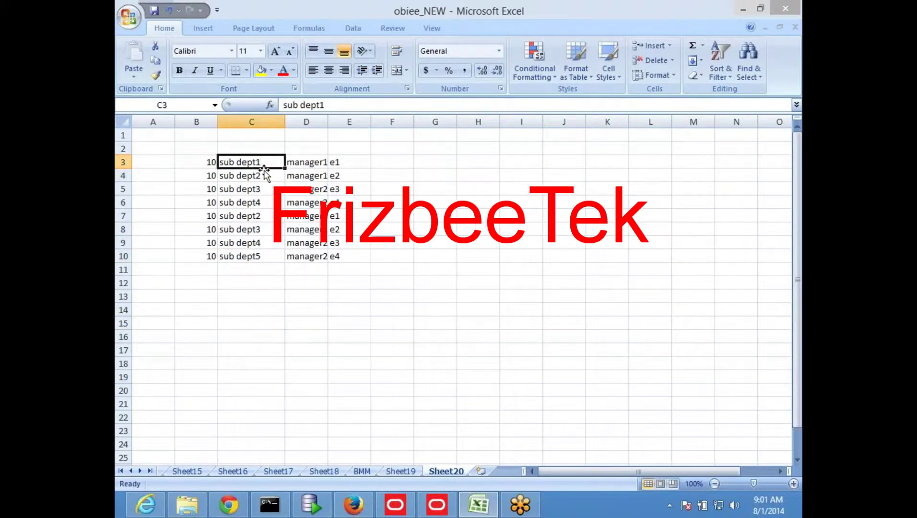
{"action": "key", "text": "ctrl+c"}
{"action": "key", "text": "Down"}
{"action": "key", "text": "ctrl+v"}
{"action": "key", "text": "Down"}
{"action": "key", "text": "ctrl+v"}
{"action": "key", "text": "Down"}
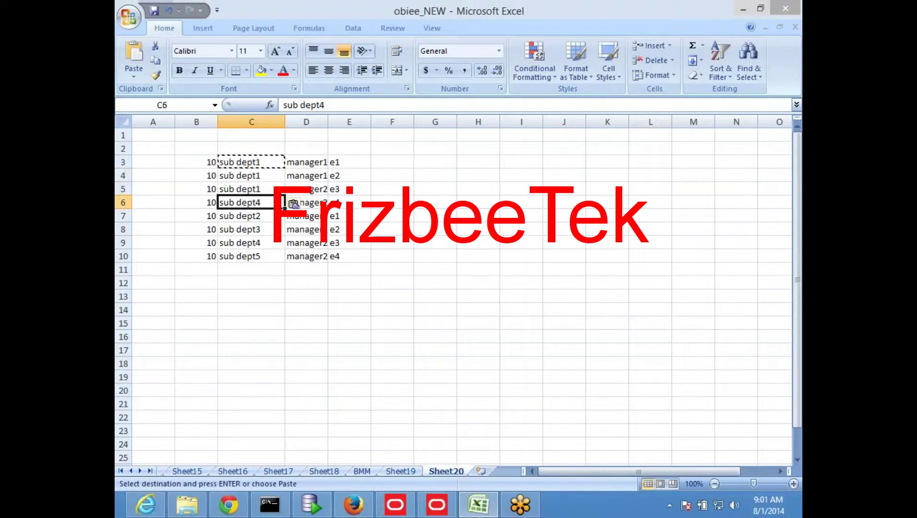
{"action": "key", "text": "ctrl+v"}
Step: Copy sub dept2 from C7 into each of the cells C8 to C10
{"action": "key", "text": "Down"}
{"action": "key", "text": "ctrl+c"}
{"action": "key", "text": "Down"}
{"action": "key", "text": "ctrl+v"}
{"action": "key", "text": "Down"}
{"action": "key", "text": "ctrl+v"}
{"action": "key", "text": "Down"}
{"action": "key", "text": "ctrl+v"}
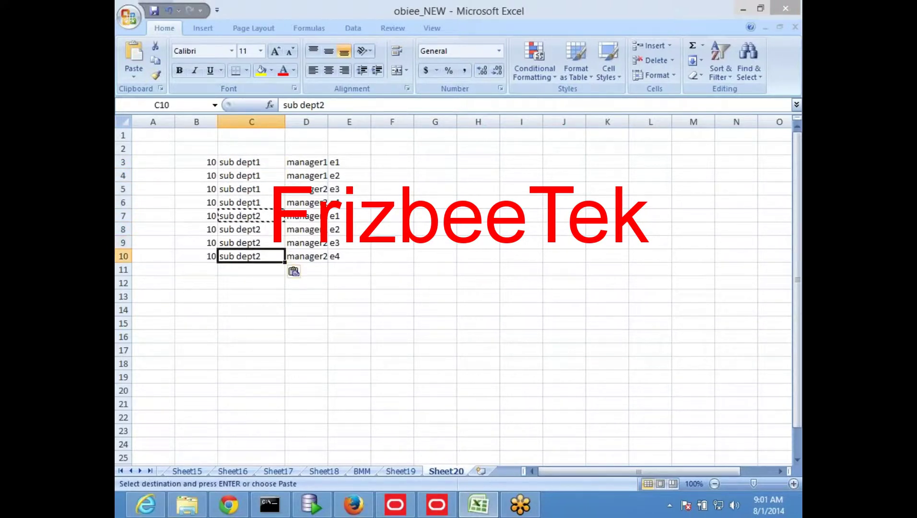
Step: Review which employees belong to manager1 and manager2 under sub dept1 in rows 3 to 5
{"action": "key", "text": "Escape"}
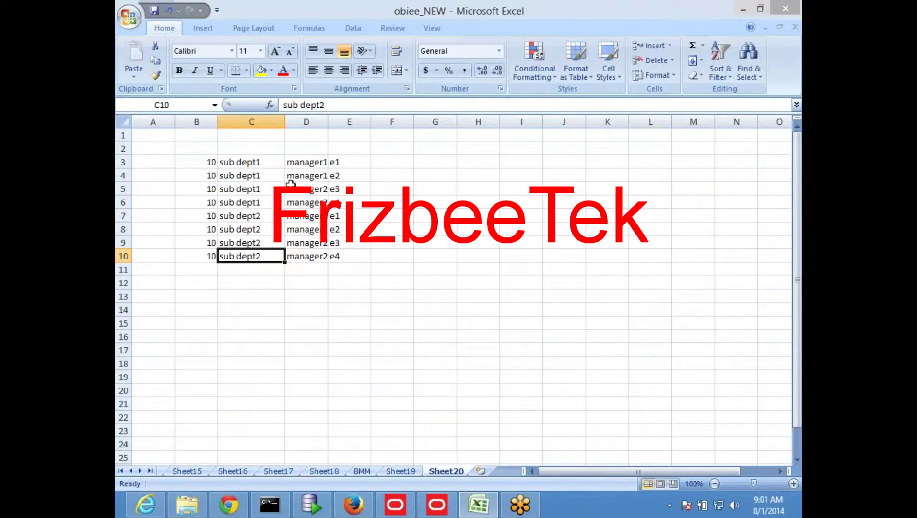
{"action": "left_click", "coordinate": [259, 165]}
{"action": "left_click", "coordinate": [302, 161]}
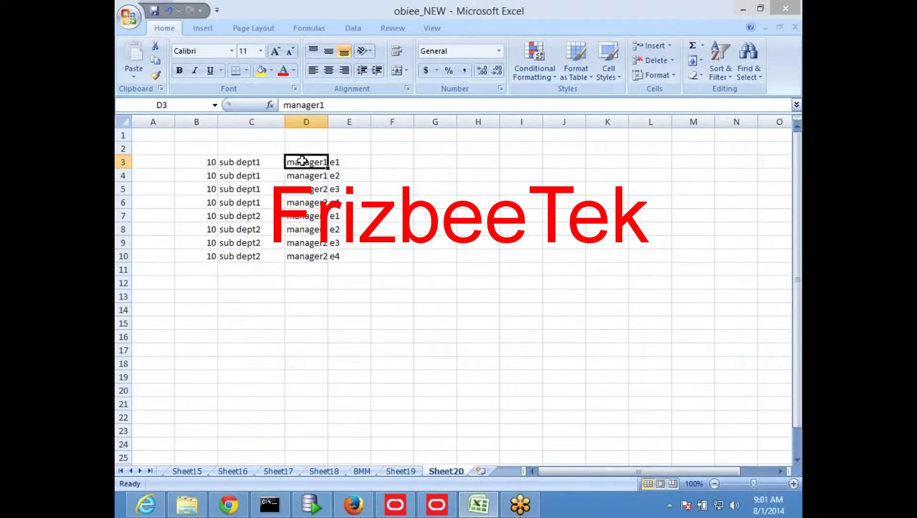
{"action": "left_click_drag", "start_coordinate": [342, 165], "coordinate": [344, 175]}
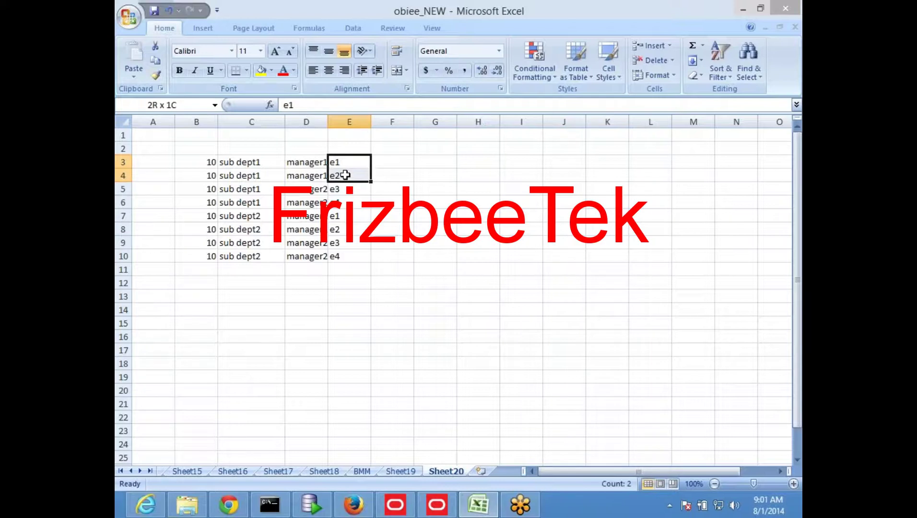
{"action": "left_click", "coordinate": [300, 195]}
{"action": "left_click", "coordinate": [346, 194]}
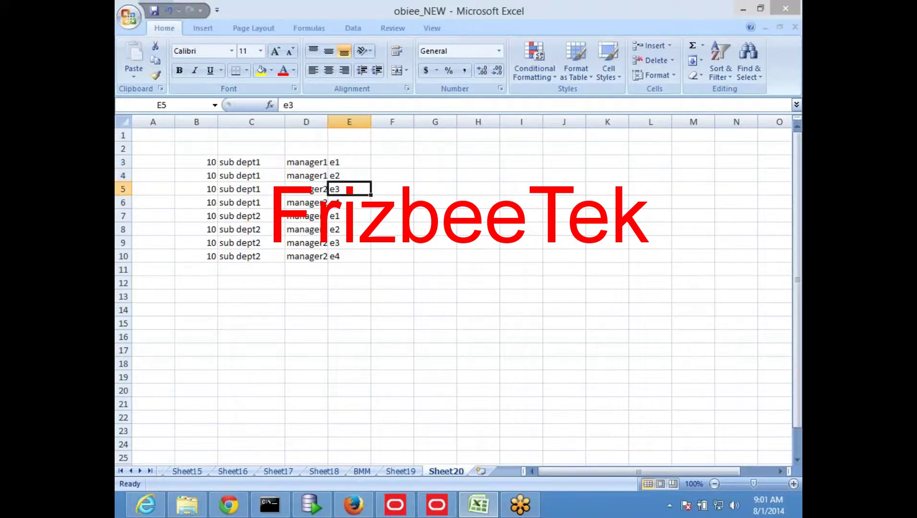
{"action": "left_click", "coordinate": [428, 246]}
{"action": "left_click", "coordinate": [320, 309]}
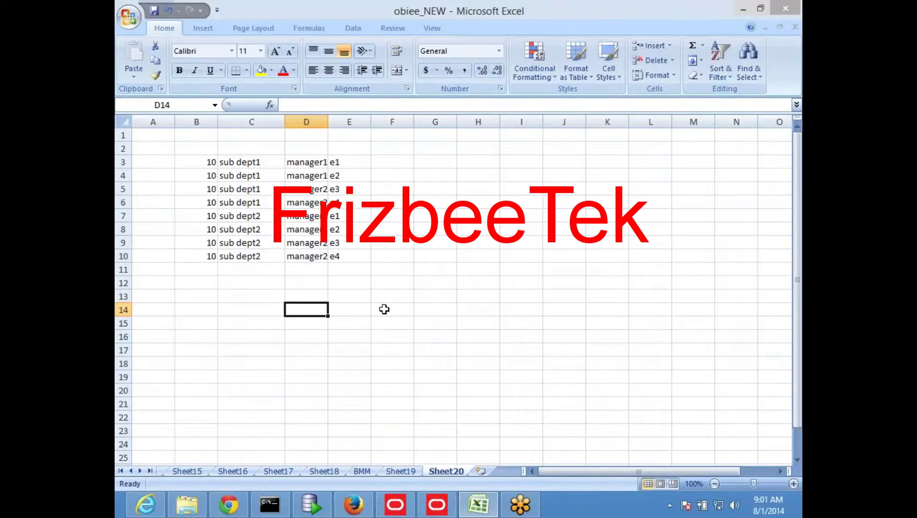
Step: Enter 100 in F3 for employee e1 and 200 in F4 for employee e2
{"action": "left_click", "coordinate": [382, 162]}
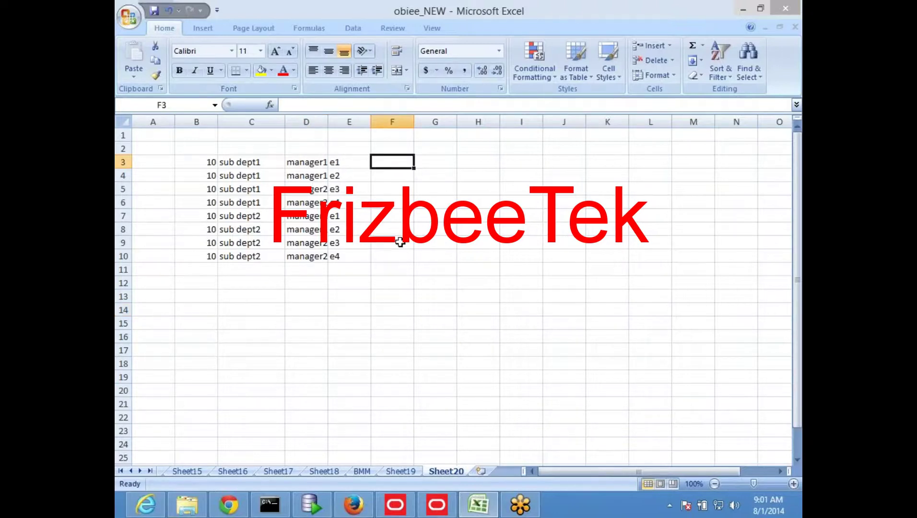
{"action": "type", "text": "1"}
{"action": "key", "text": "Return"}
{"action": "key", "text": "Up"}
{"action": "type", "text": "100"}
{"action": "key", "text": "Return"}
{"action": "type", "text": "200"}
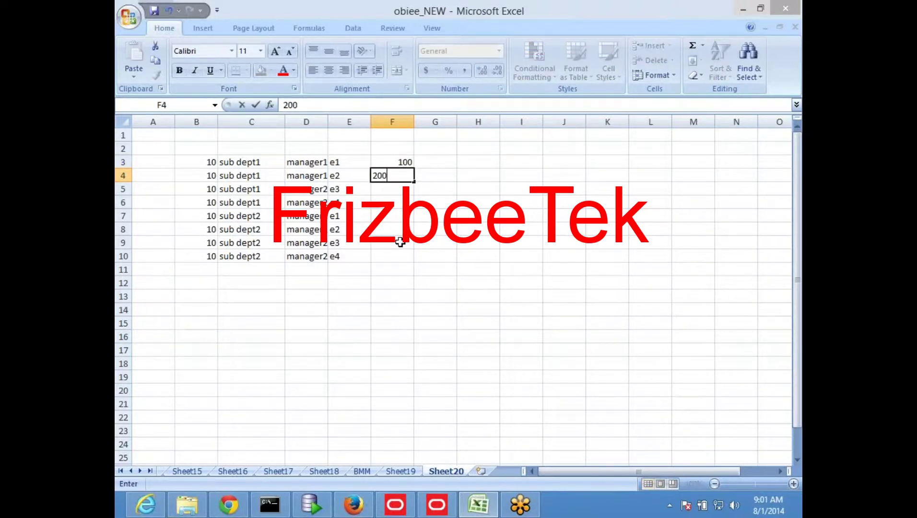
{"action": "left_click", "coordinate": [483, 296]}
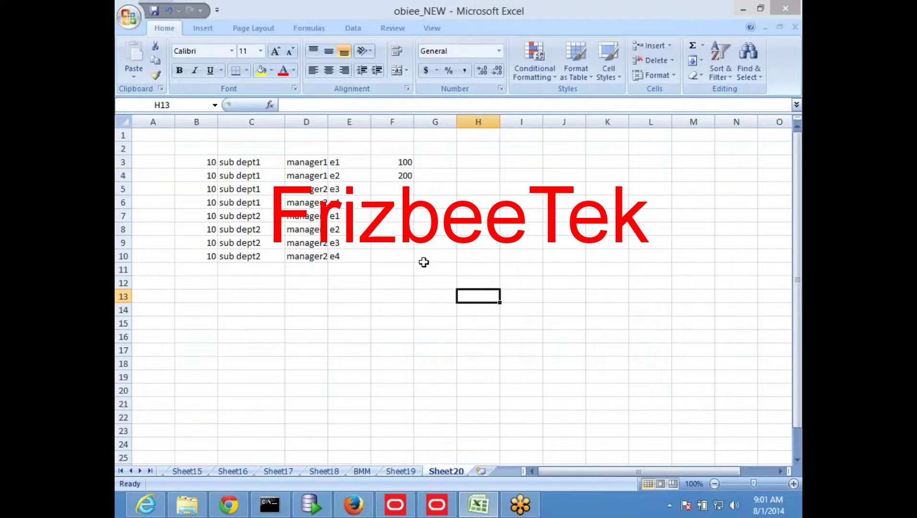
Step: Start a result example below the table with e1 in F13 and 100 in G13
{"action": "left_click", "coordinate": [390, 313]}
{"action": "left_click", "coordinate": [346, 166]}
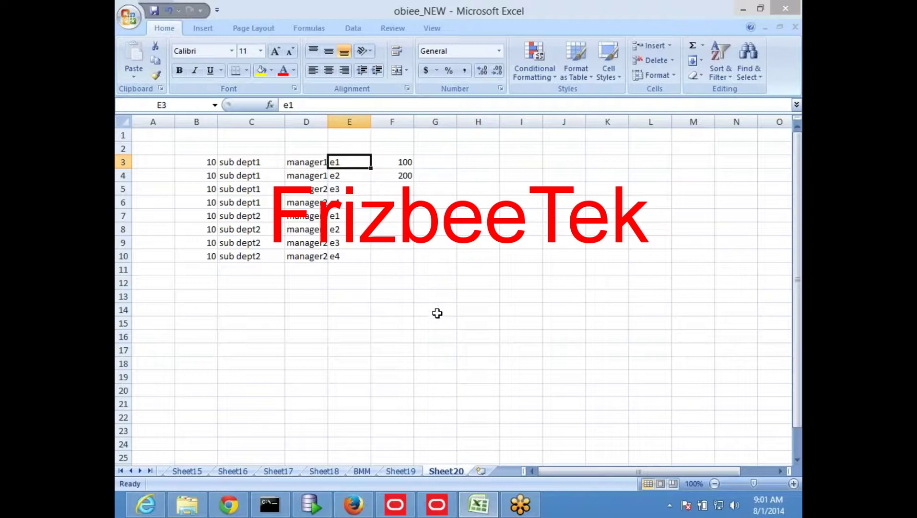
{"action": "left_click", "coordinate": [404, 307]}
{"action": "key", "text": "Up"}
{"action": "type", "text": "e1"}
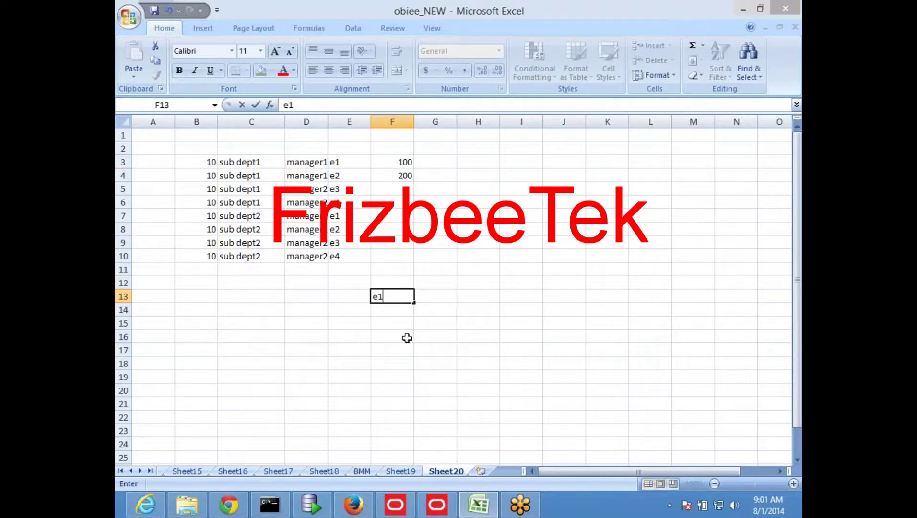
{"action": "key", "text": "Return"}
{"action": "key", "text": "Up"}
{"action": "key", "text": "Right"}
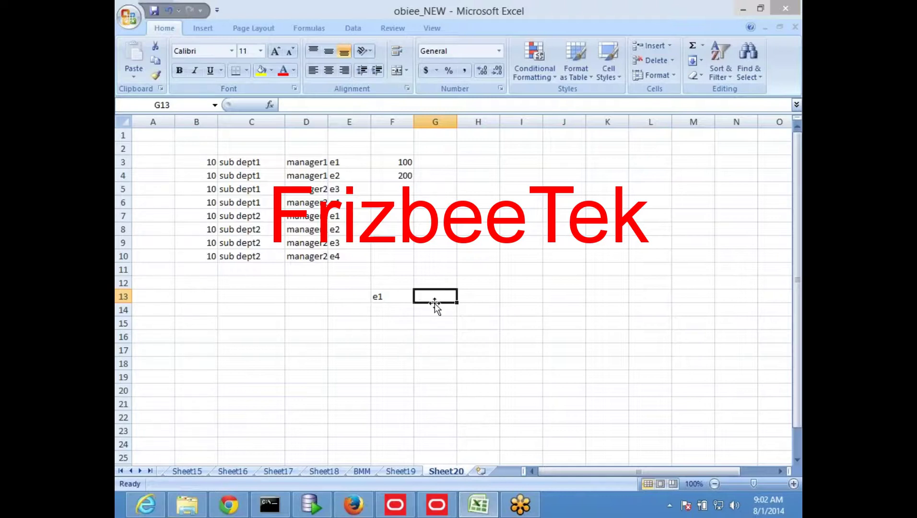
{"action": "type", "text": "100"}
{"action": "key", "text": "Return"}
Step: Add the second result row with e2 in F14 and 200 in G14
{"action": "key", "text": "Left"}
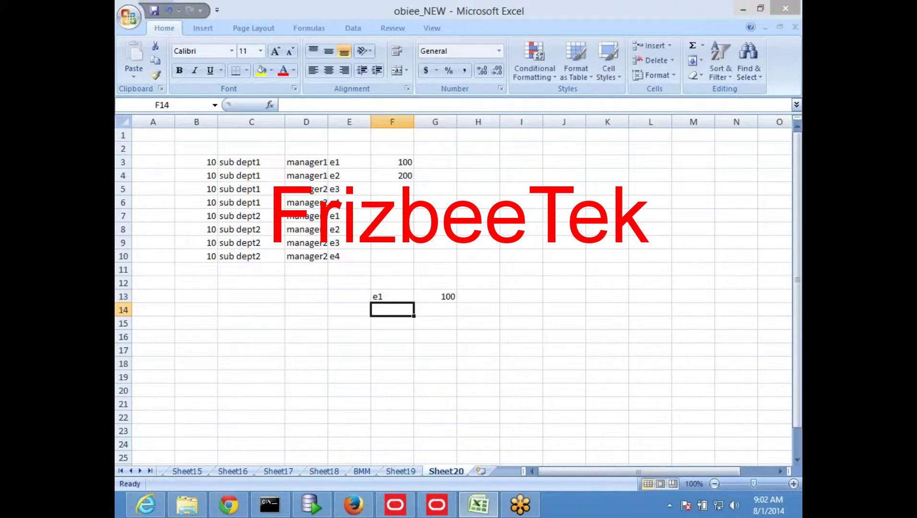
{"action": "type", "text": "e2"}
{"action": "key", "text": "Tab"}
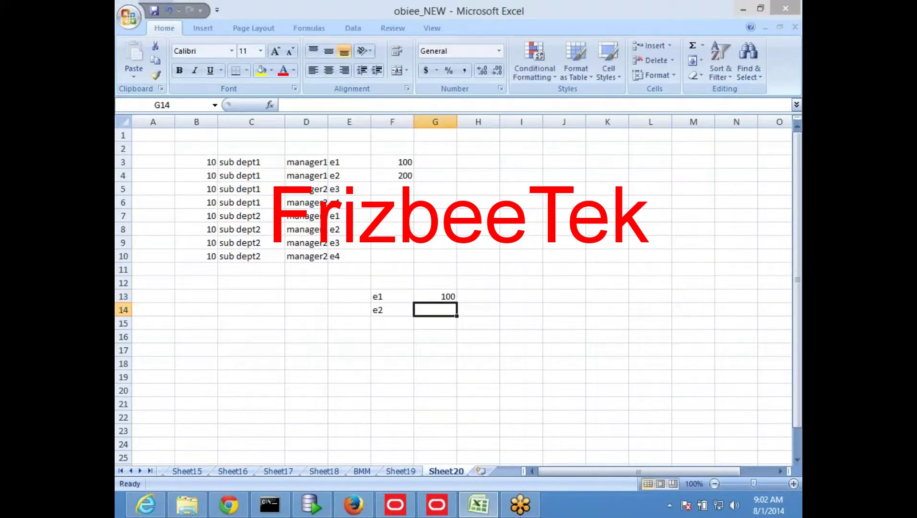
{"action": "type", "text": "200"}
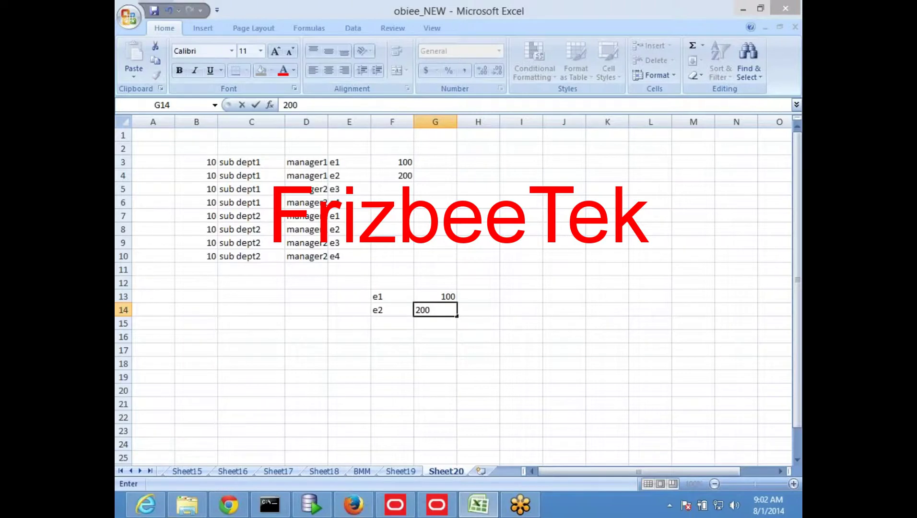
{"action": "left_click", "coordinate": [429, 353]}
{"action": "left_click", "coordinate": [342, 162]}
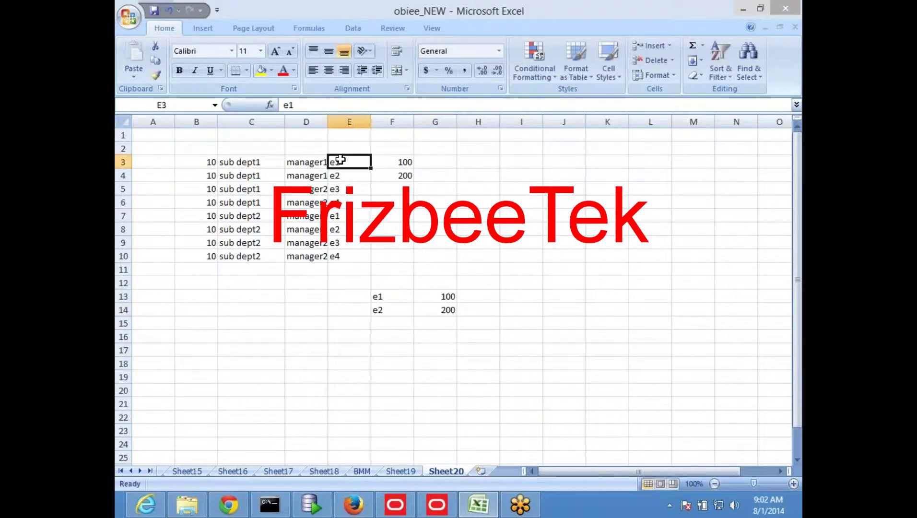
{"action": "left_click", "coordinate": [298, 162]}
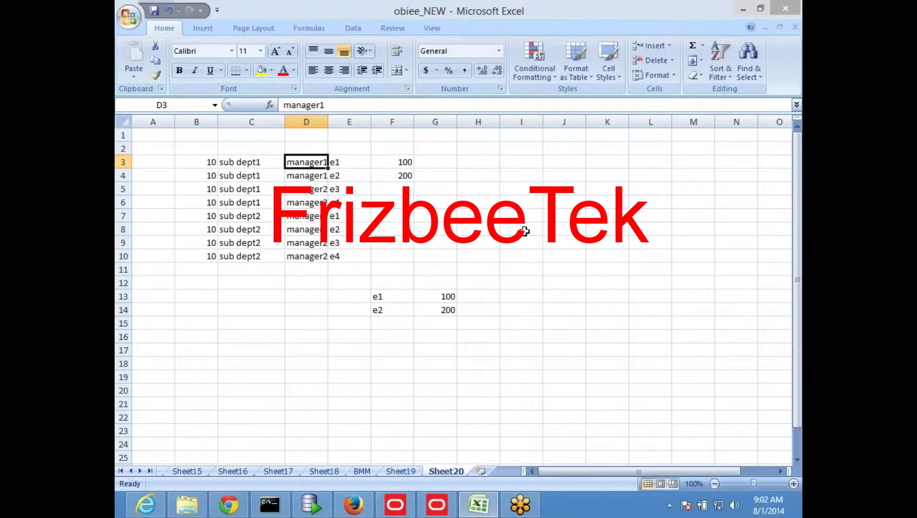
{"action": "left_click", "coordinate": [472, 345]}
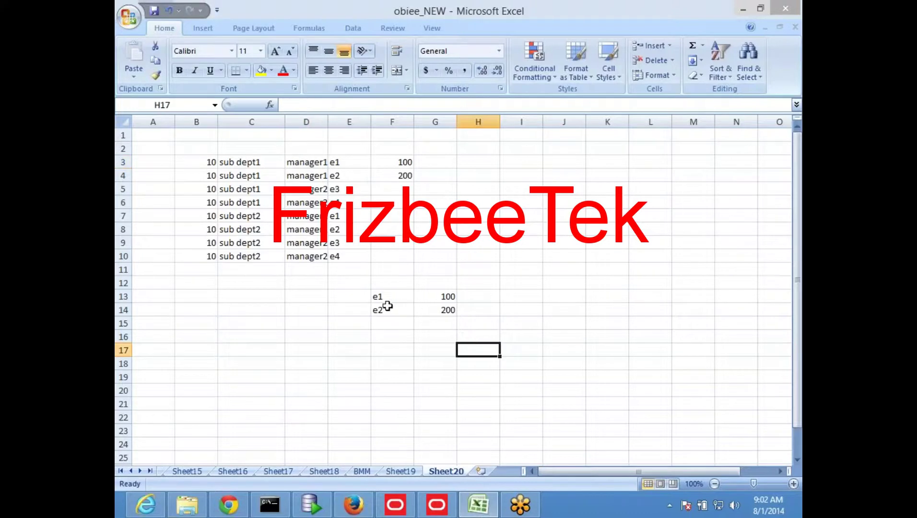
Step: Write the query outline "select empno" in J9 and "group by empno" in J10
{"action": "left_click", "coordinate": [571, 245]}
{"action": "type", "text": "select"}
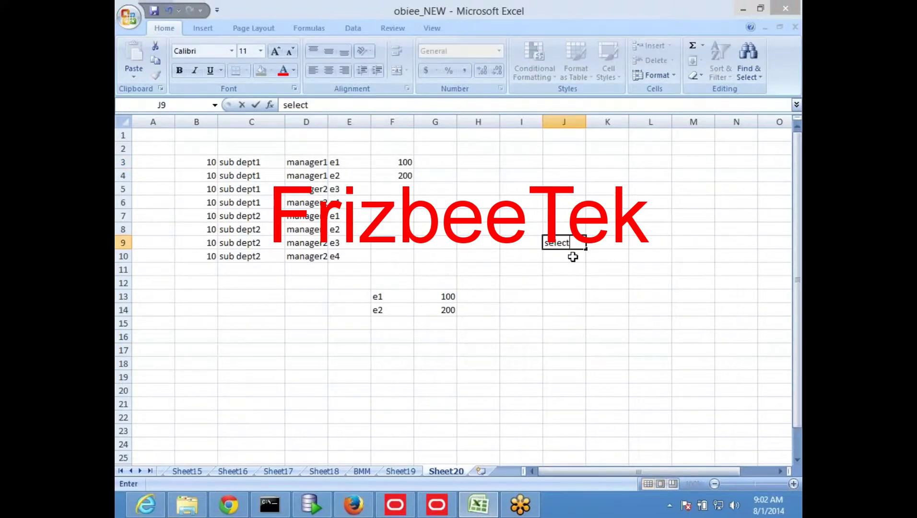
{"action": "type", "text": " empno"}
{"action": "key", "text": "Return"}
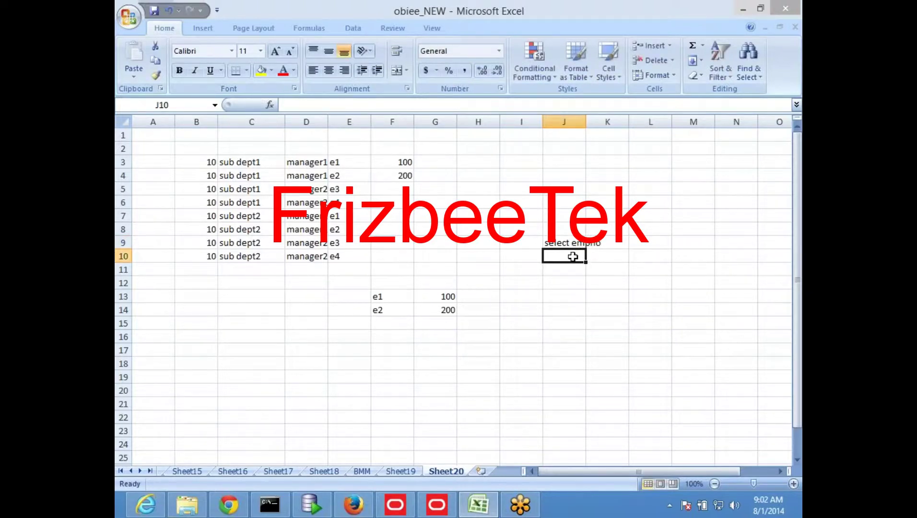
{"action": "type", "text": "group "}
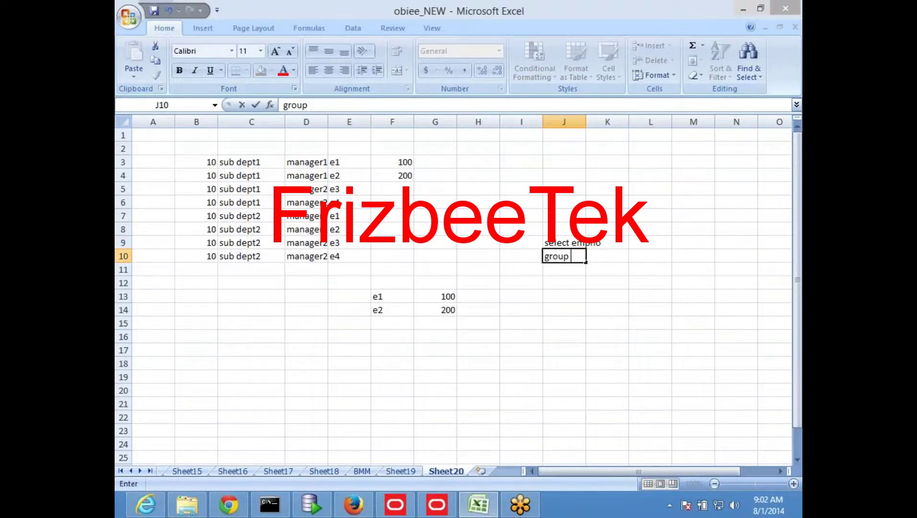
{"action": "type", "text": "by empno"}
{"action": "key", "text": "Return"}
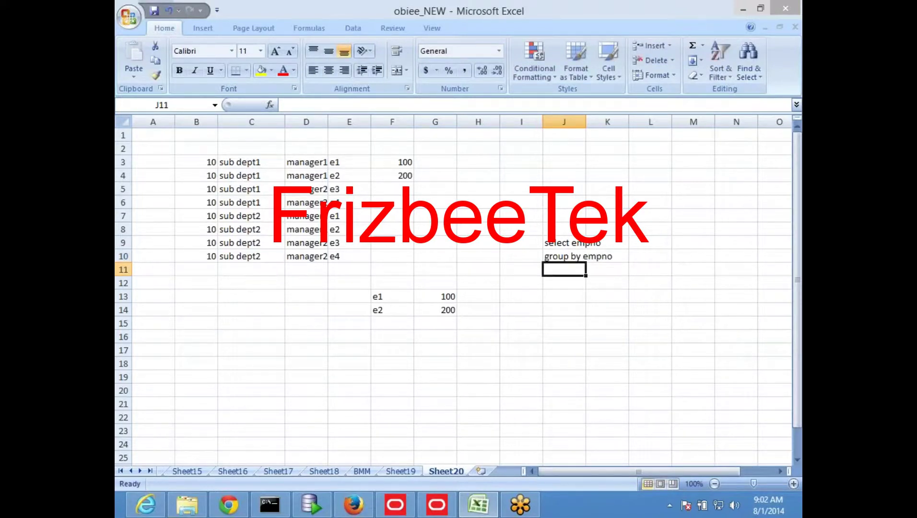
Step: Copy manager1 from D3 into E13, beside the e1 result row
{"action": "left_click", "coordinate": [383, 297]}
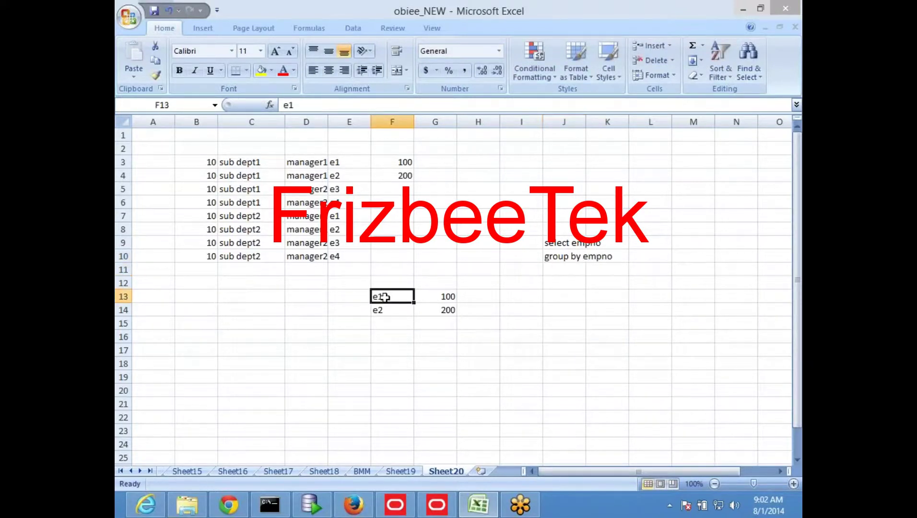
{"action": "left_click", "coordinate": [303, 165]}
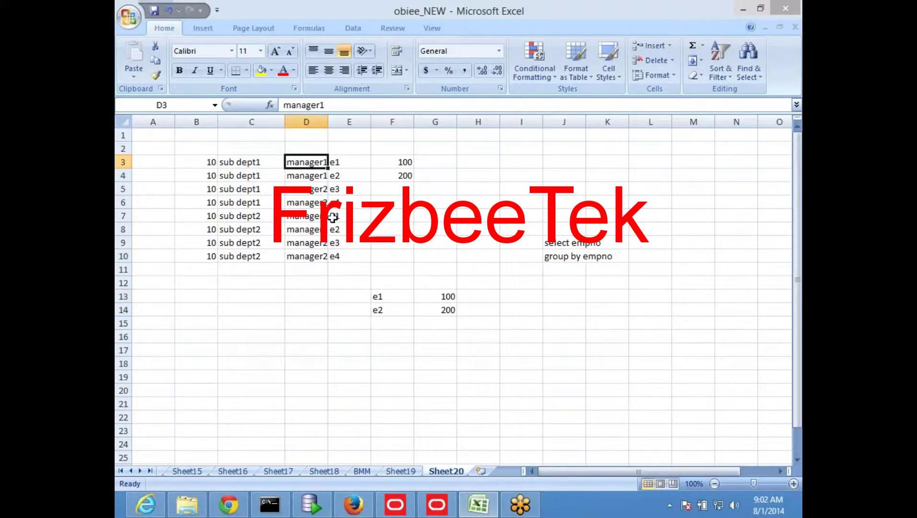
{"action": "key", "text": "ctrl+c"}
{"action": "left_click", "coordinate": [346, 299]}
{"action": "key", "text": "ctrl+v"}
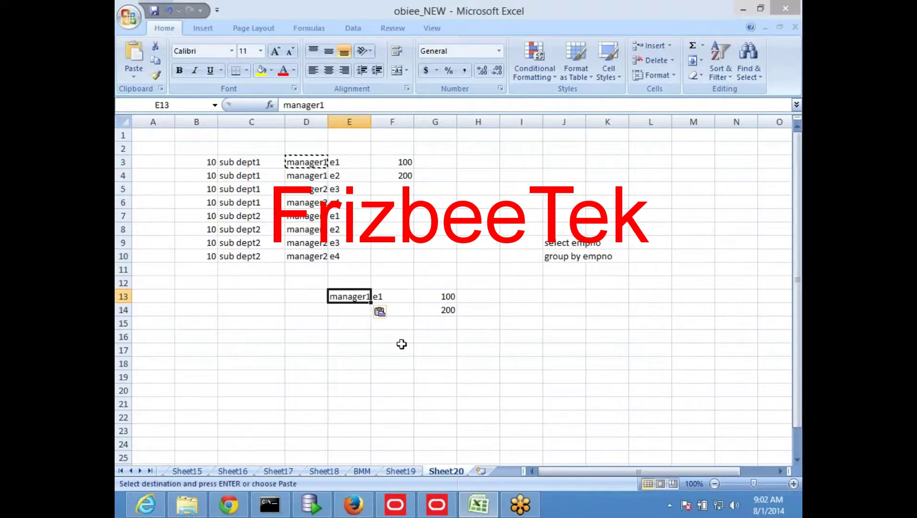
{"action": "left_click", "coordinate": [401, 363]}
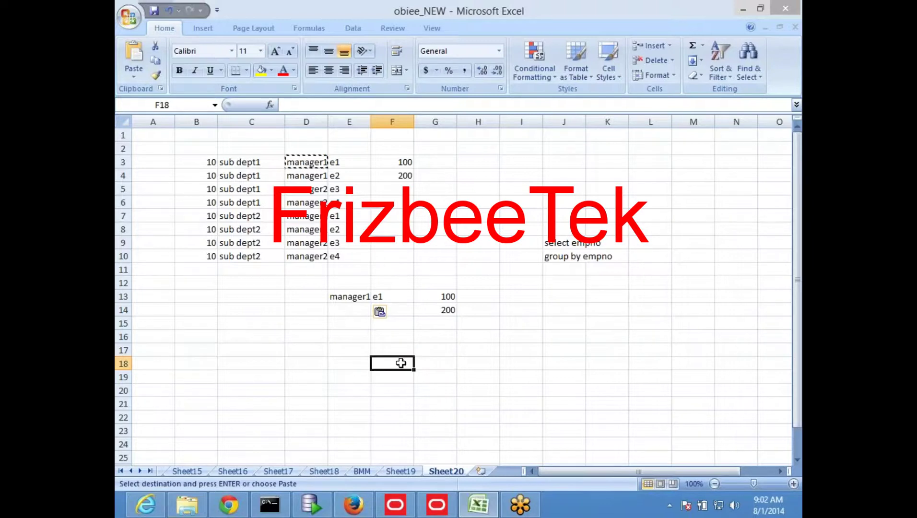
Step: Extend the grouping text in J10 to "group by empno,manager"
{"action": "left_click", "coordinate": [562, 257]}
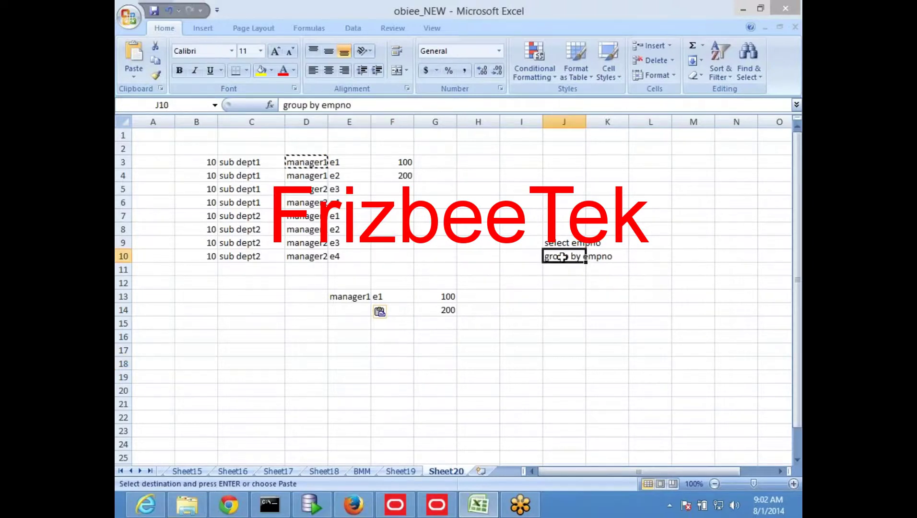
{"action": "key", "text": "F2"}
{"action": "type", "text": ",manager"}
{"action": "key", "text": "Return"}
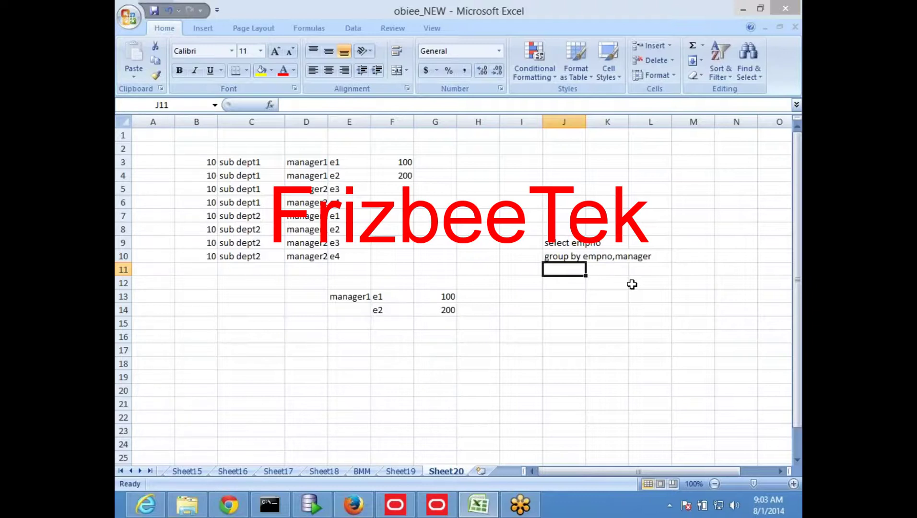
{"action": "left_click", "coordinate": [377, 301]}
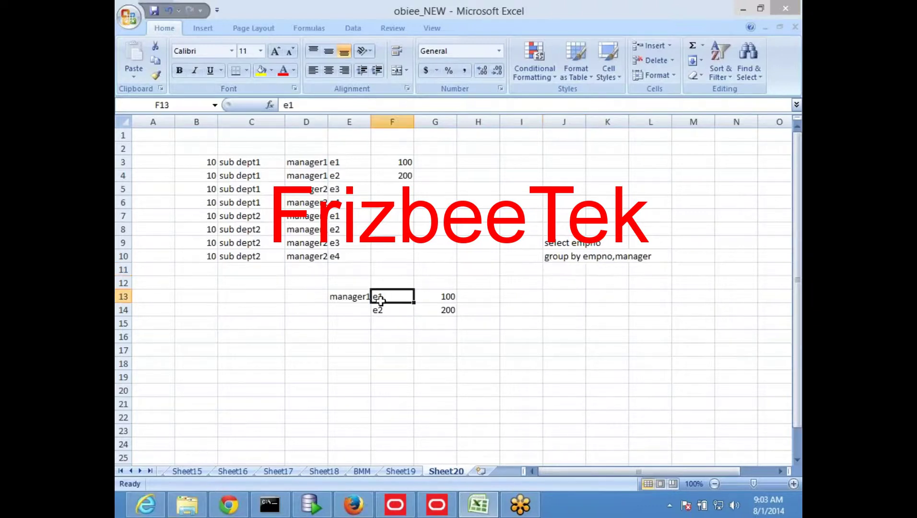
{"action": "left_click", "coordinate": [436, 300]}
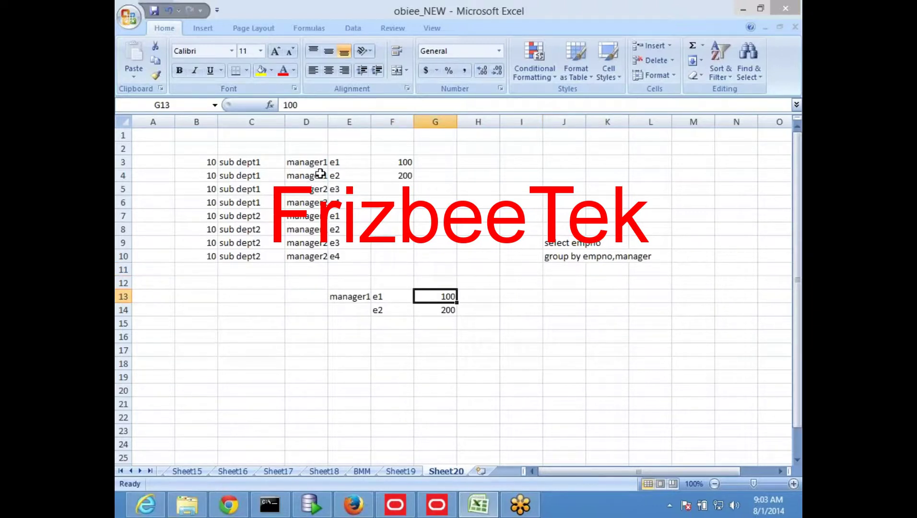
{"action": "left_click", "coordinate": [295, 172]}
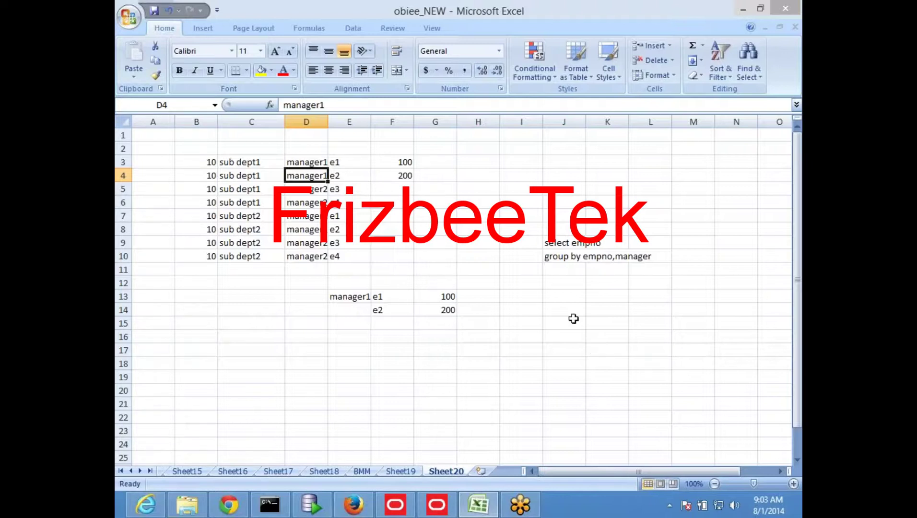
{"action": "left_click", "coordinate": [350, 165]}
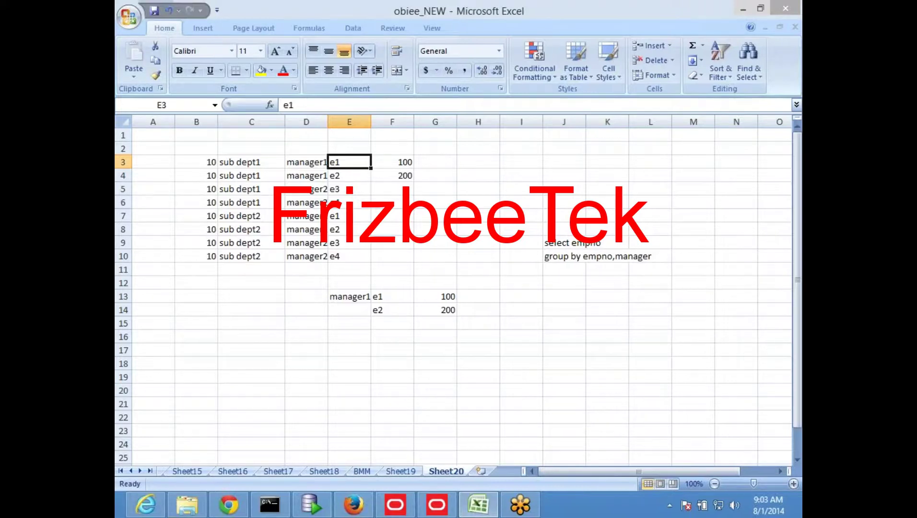
Step: Switch to the Oracle BI Answers analysis in Firefox and display its criteria
{"action": "key", "text": "alt+Tab"}
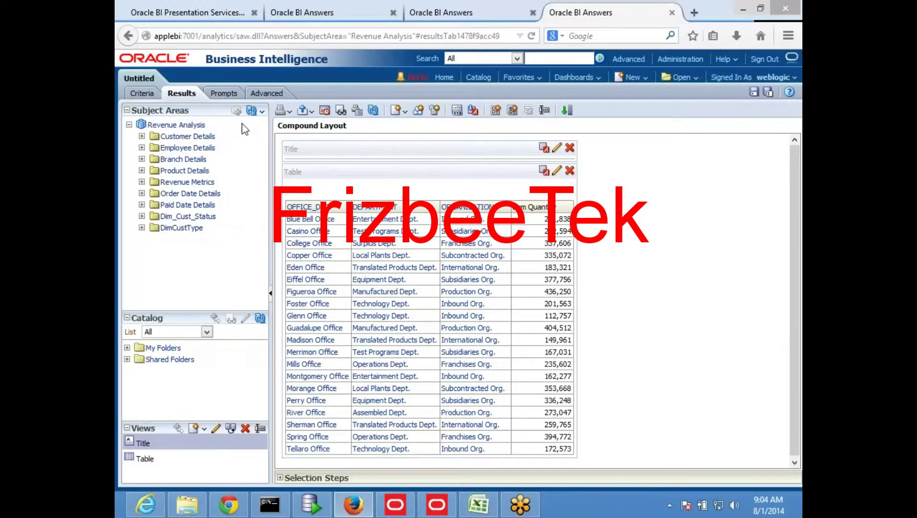
{"action": "left_click", "coordinate": [142, 93]}
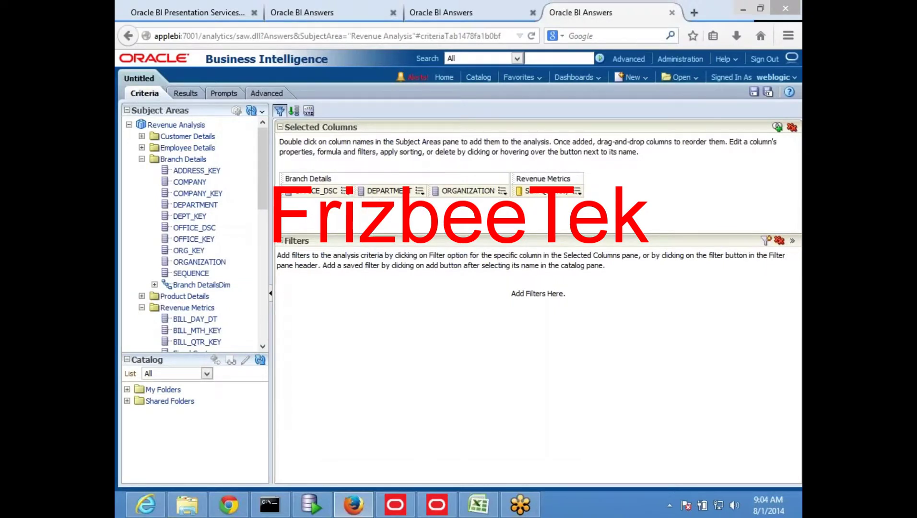
{"action": "left_click", "coordinate": [344, 191]}
{"action": "left_click", "coordinate": [377, 245]}
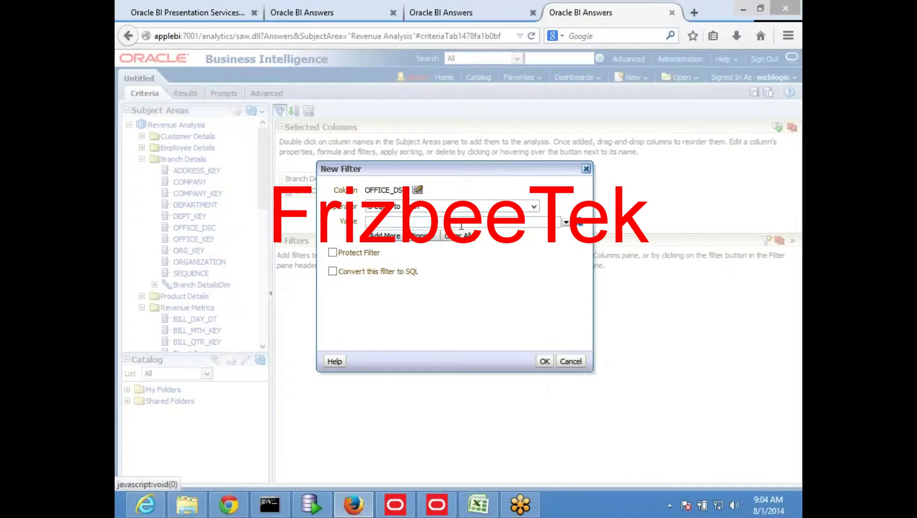
{"action": "left_click", "coordinate": [586, 169]}
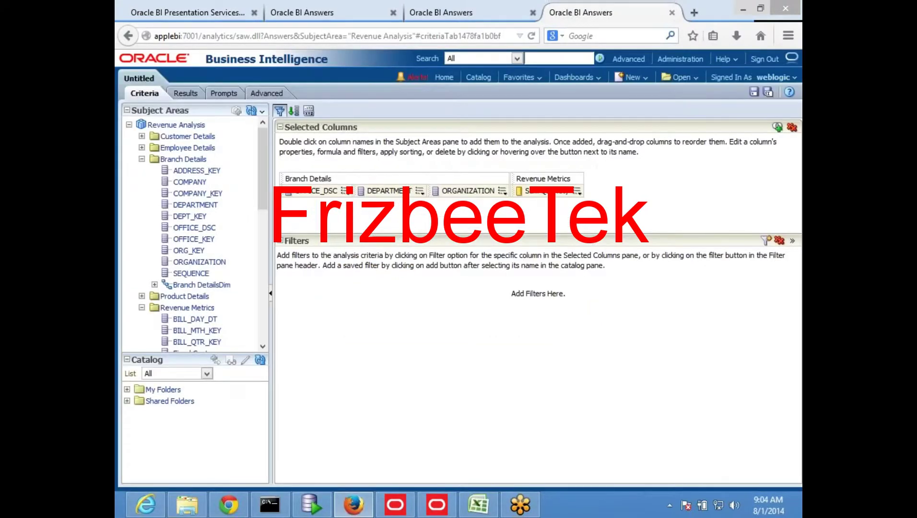
Step: Remove the OFFICE_DSC column from the analysis and display the results by department and organization
{"action": "left_click", "coordinate": [344, 191]}
{"action": "left_click", "coordinate": [367, 260]}
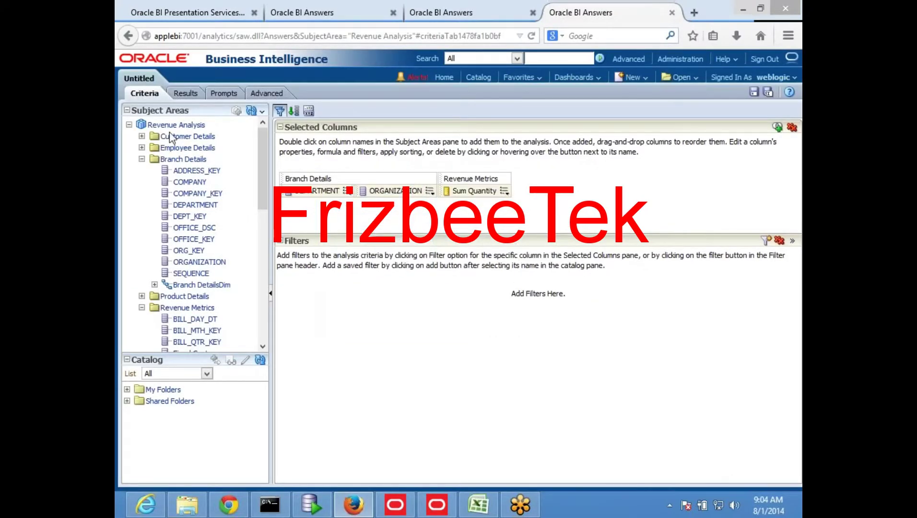
{"action": "left_click", "coordinate": [183, 93]}
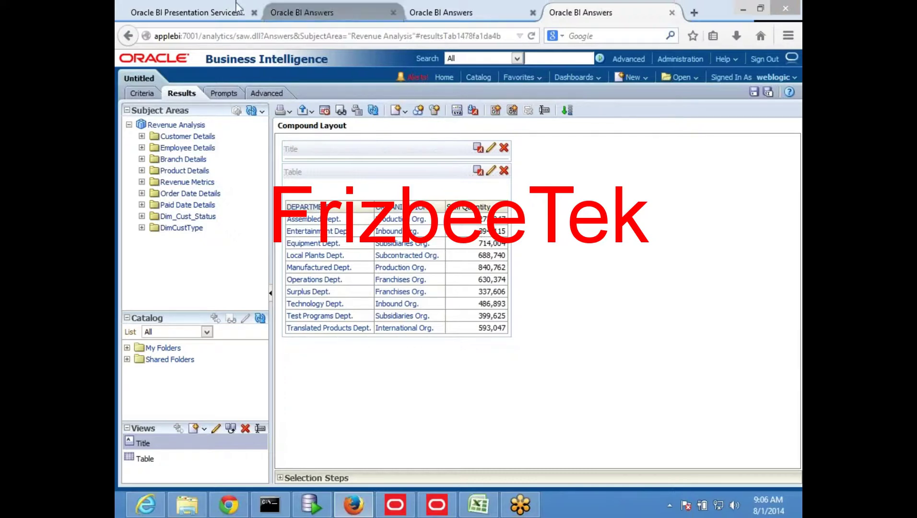
{"action": "mouse_move", "coordinate": [116, 516]}
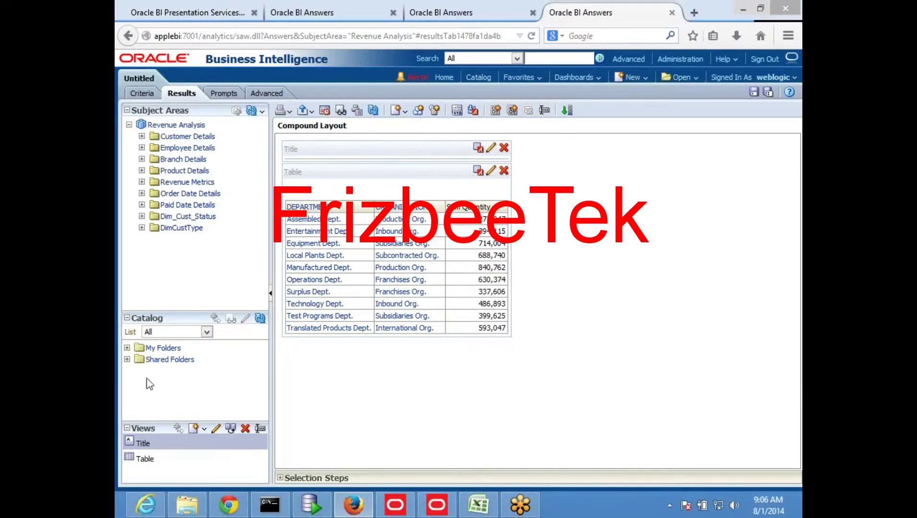
Step: Return to the analysis criteria and delete the ORGANIZATION and DEPARTMENT columns
{"action": "left_click", "coordinate": [145, 98]}
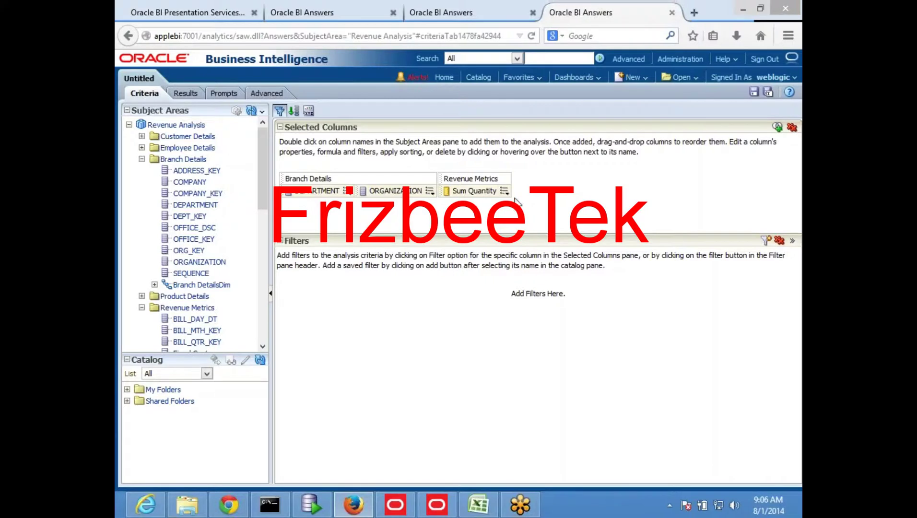
{"action": "left_click", "coordinate": [430, 191]}
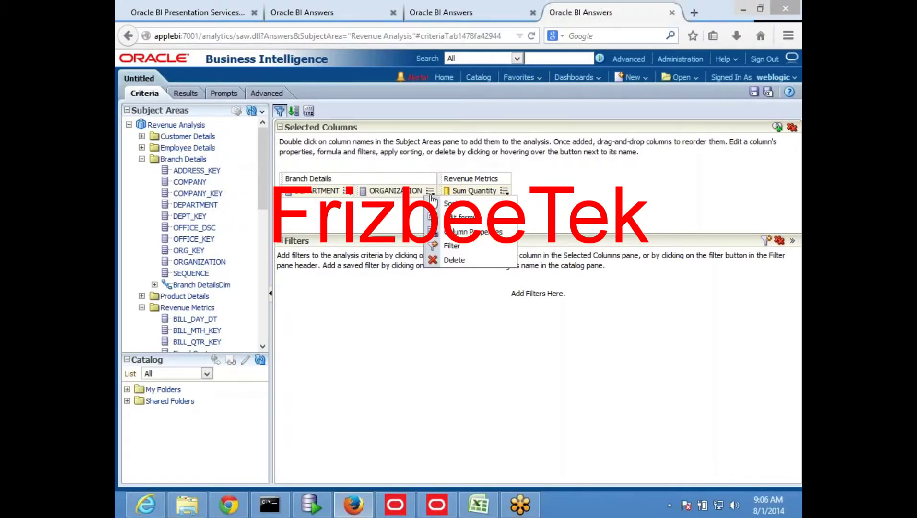
{"action": "left_click", "coordinate": [446, 258]}
{"action": "left_click", "coordinate": [348, 191]}
{"action": "left_click", "coordinate": [370, 259]}
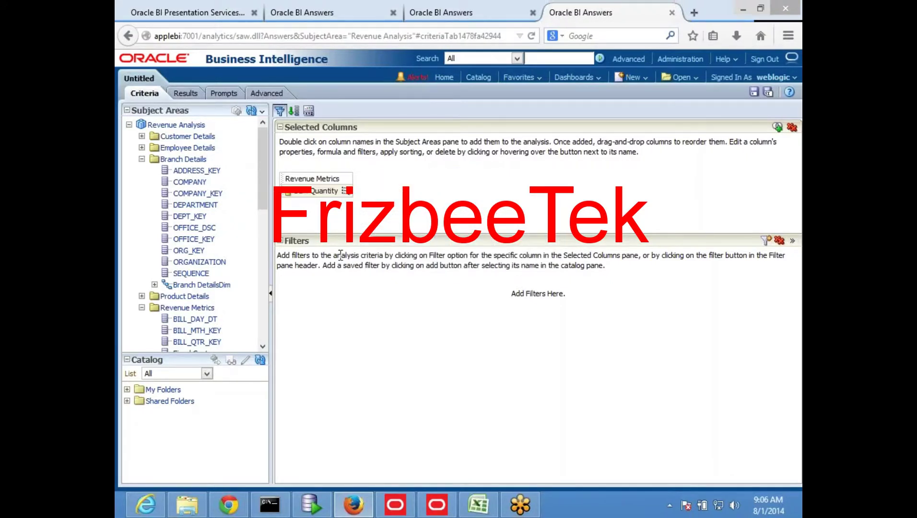
Step: Add OFFICE_DSC beside Sum Quantity, display the results, and drill on the OFFICE_DSC heading
{"action": "double_click", "coordinate": [200, 228]}
{"action": "left_click", "coordinate": [184, 94]}
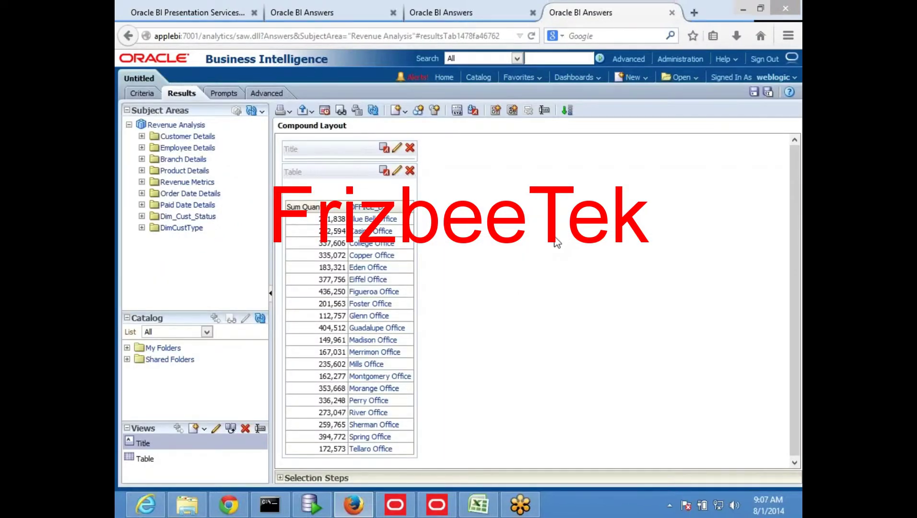
{"action": "left_click", "coordinate": [374, 208]}
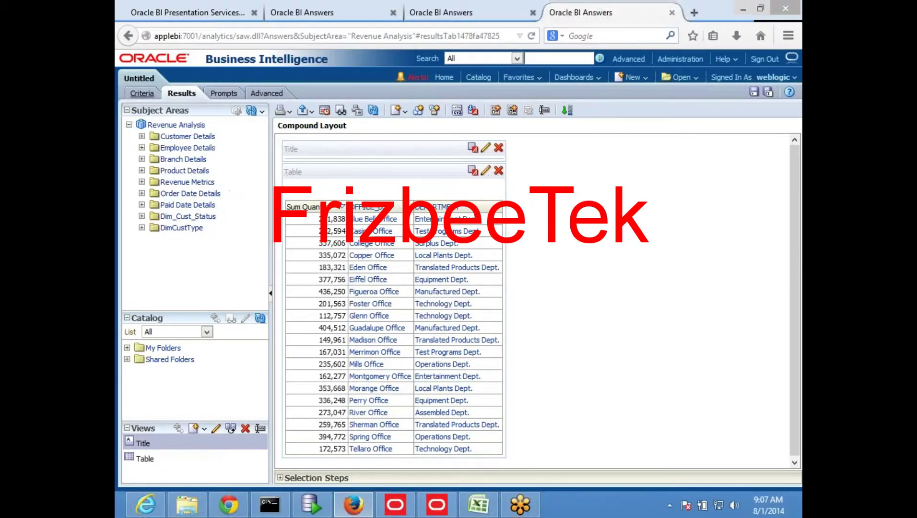
Step: Open the Oracle BI home page at applebi:7001/analytics/ in a new browser tab
{"action": "left_click", "coordinate": [692, 12]}
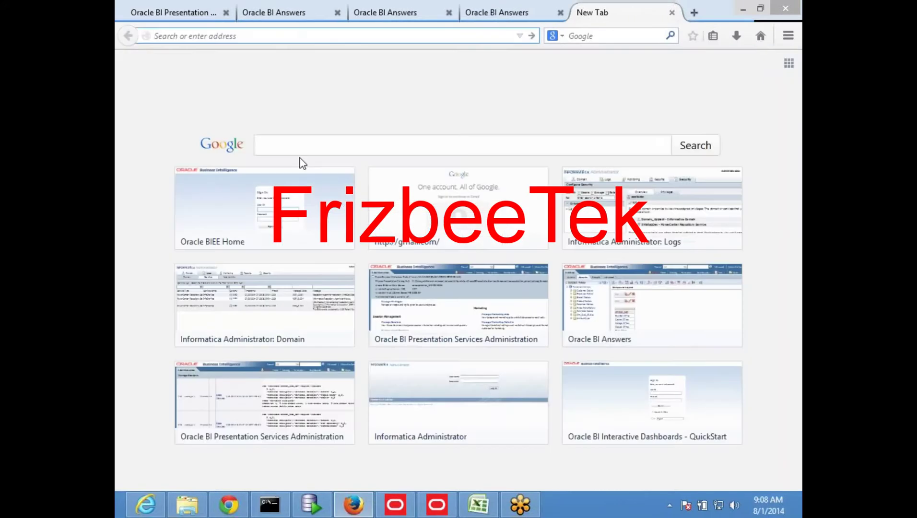
{"action": "type", "text": "applebi:7001"}
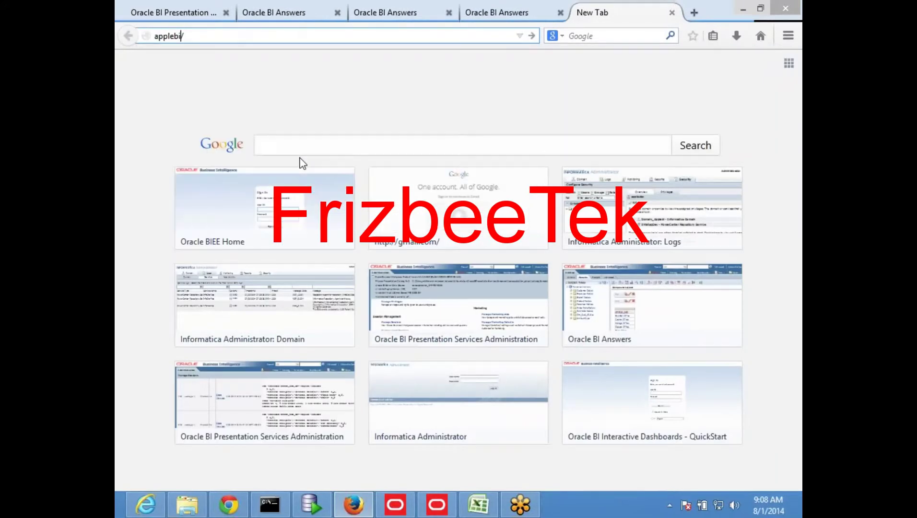
{"action": "type", "text": "/"}
{"action": "key", "text": "Down"}
{"action": "key", "text": "Down"}
{"action": "key", "text": "Return"}
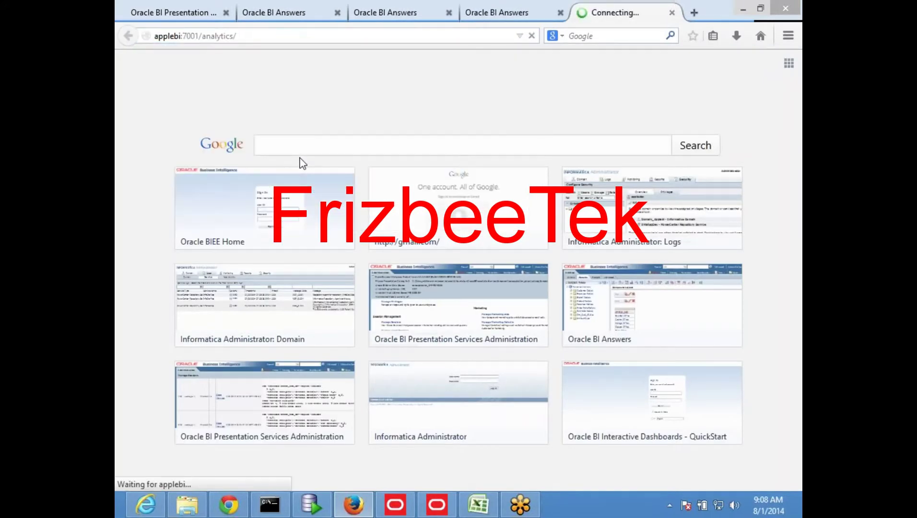
Step: Create a new analysis on the Revenue Analysis subject area
{"action": "left_click", "coordinate": [632, 77]}
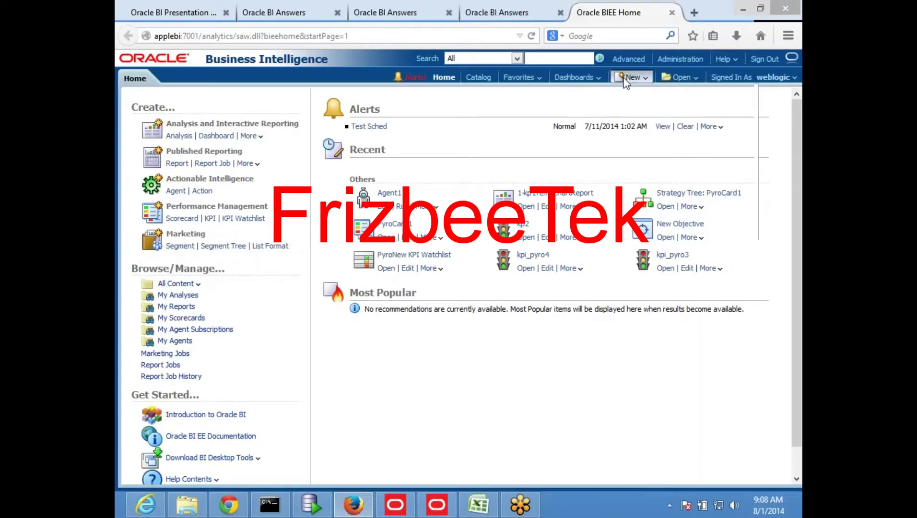
{"action": "left_click", "coordinate": [642, 108]}
{"action": "left_click", "coordinate": [641, 136]}
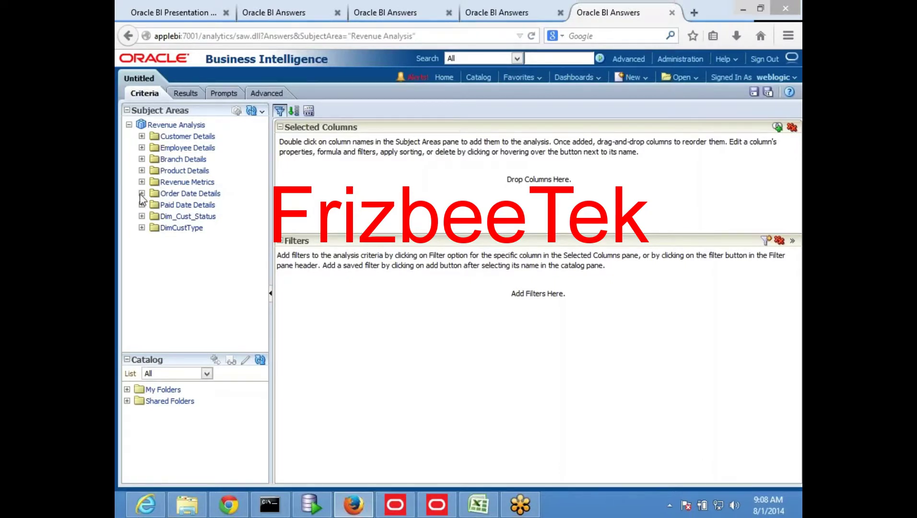
Step: Add COMPANY, DEPARTMENT and OFFICE_DSC from Branch Details to the analysis and display the results
{"action": "left_click", "coordinate": [142, 159]}
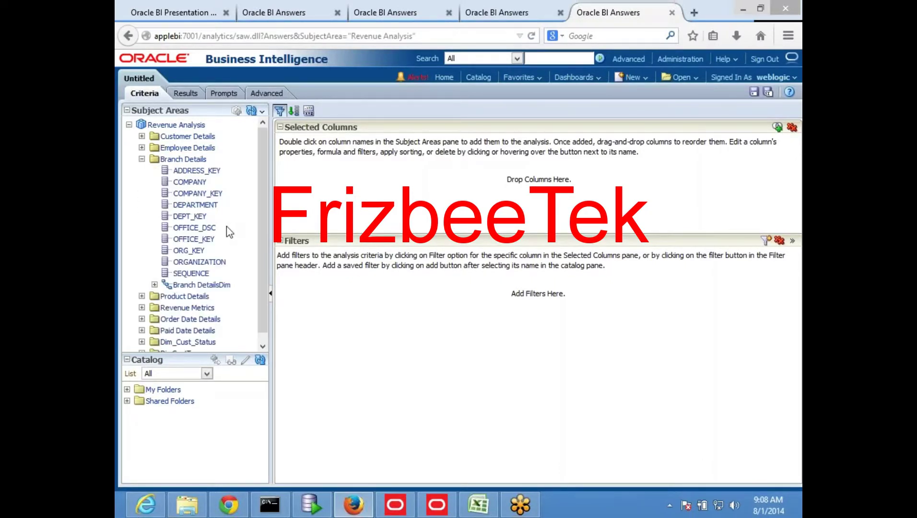
{"action": "left_click", "coordinate": [194, 183]}
{"action": "double_click", "coordinate": [193, 183]}
{"action": "double_click", "coordinate": [198, 205]}
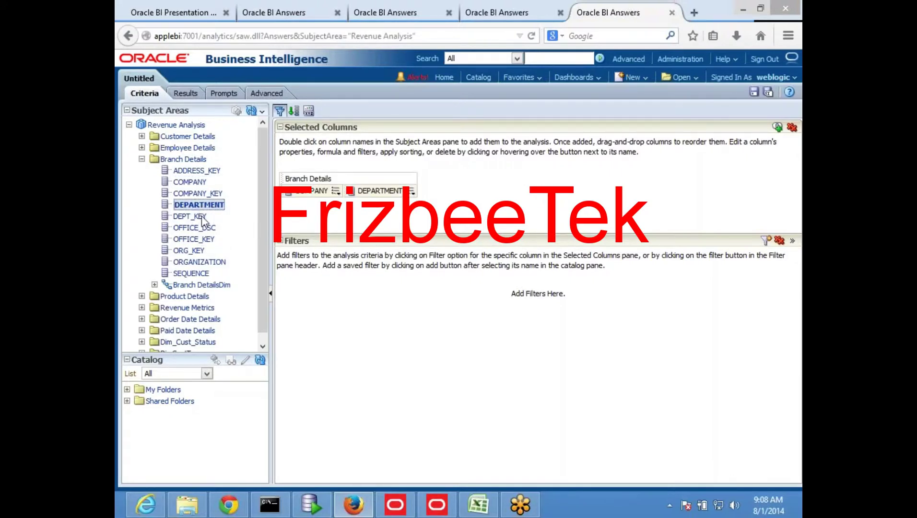
{"action": "double_click", "coordinate": [196, 228]}
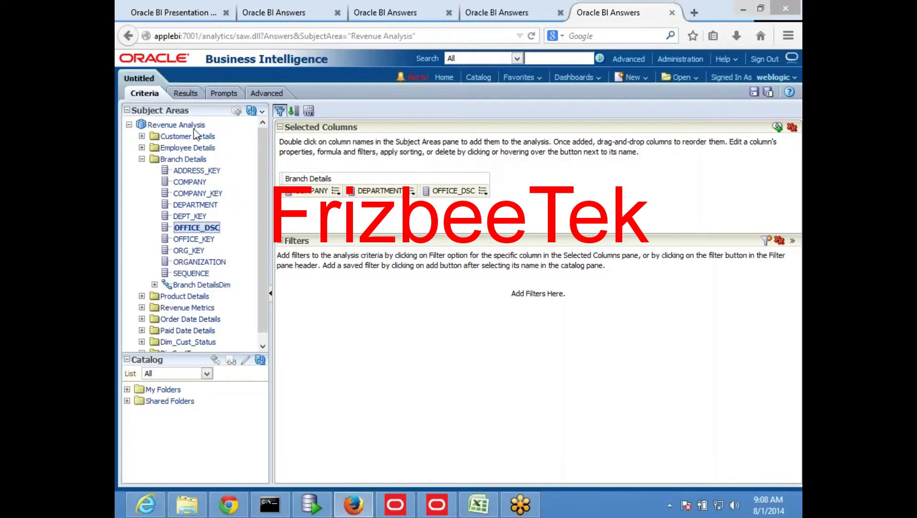
{"action": "left_click", "coordinate": [181, 96]}
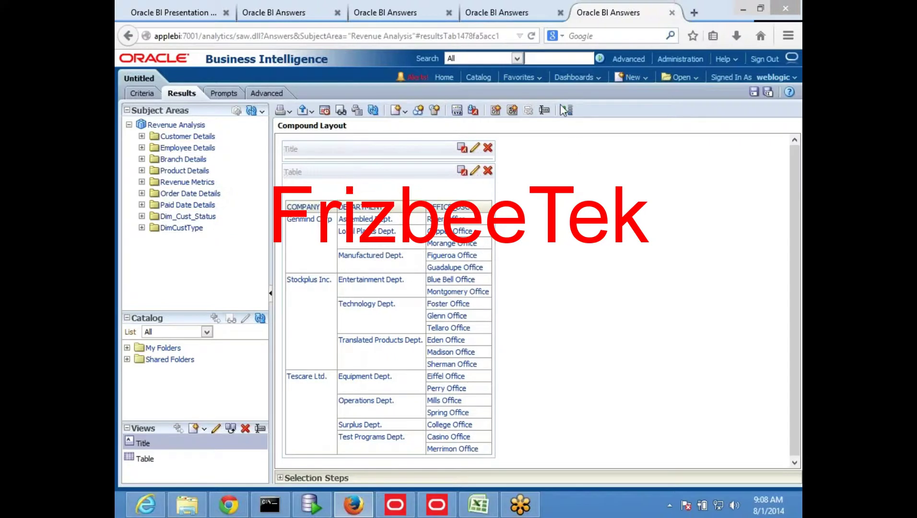
Step: Compare the drilled office and department results with the company, department and office results in the other analysis
{"action": "left_click", "coordinate": [500, 4]}
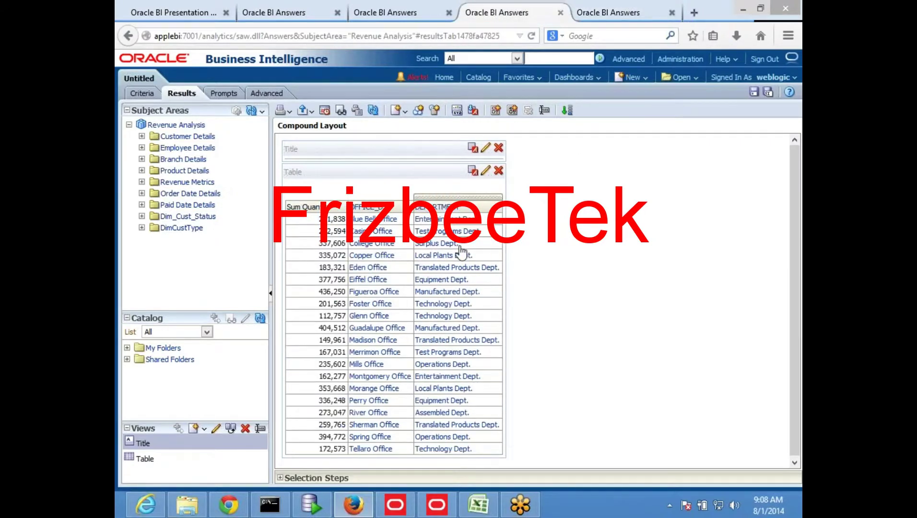
{"action": "left_click", "coordinate": [607, 12]}
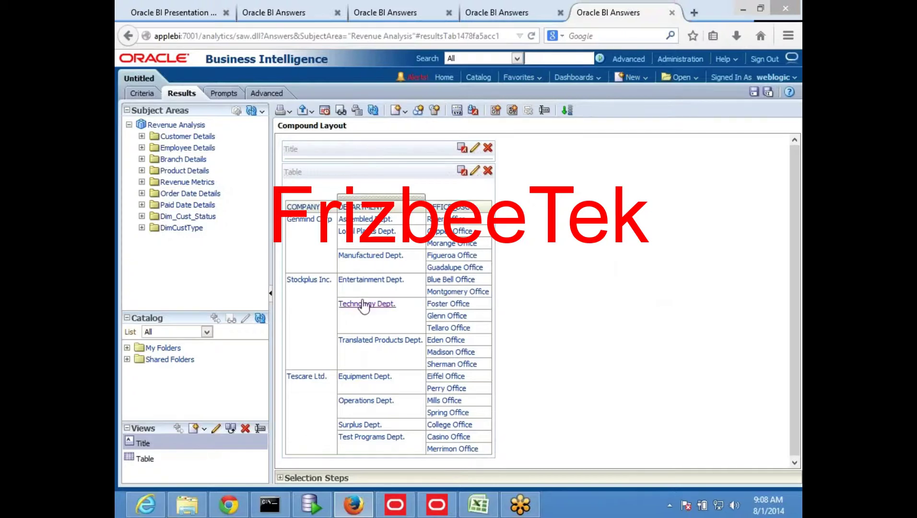
{"action": "mouse_move", "coordinate": [288, 233]}
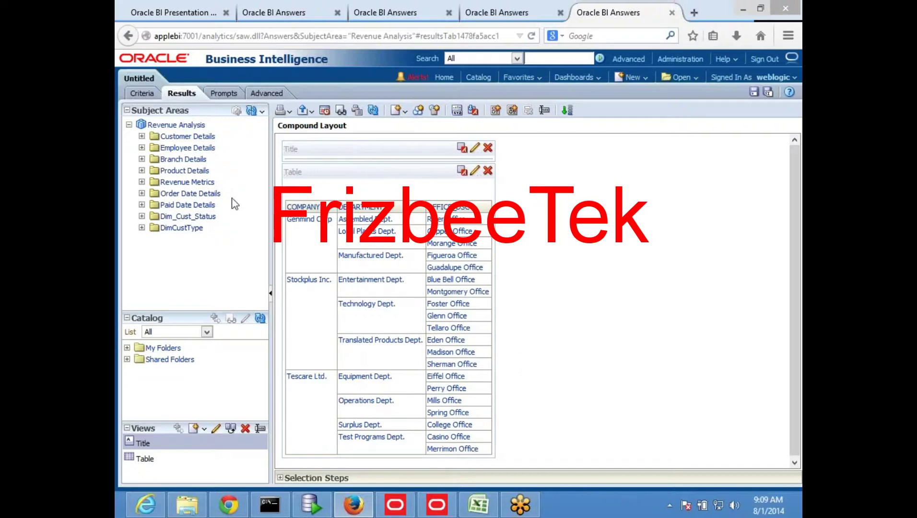
Step: Switch to the Oracle BI Administration Tool, review the Branch DetailsDim levels from Company to Office, and collapse the hierarchy
{"action": "left_click", "coordinate": [442, 509]}
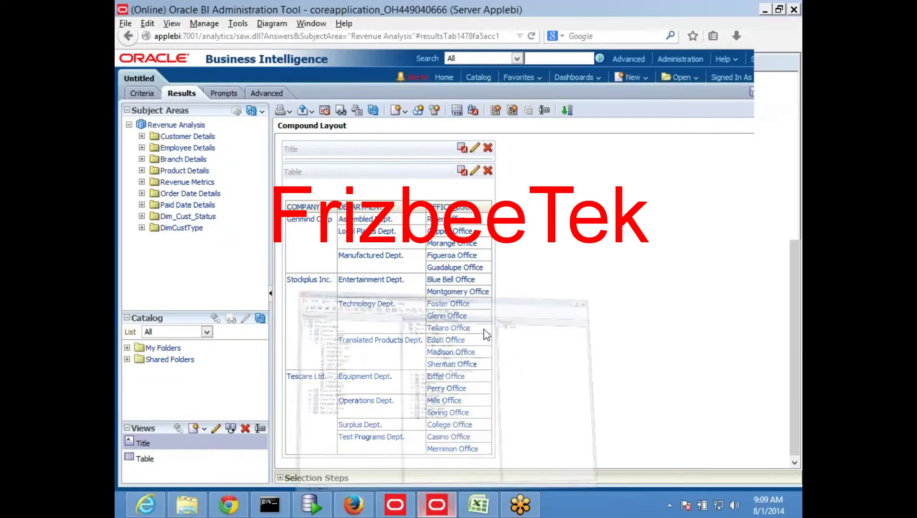
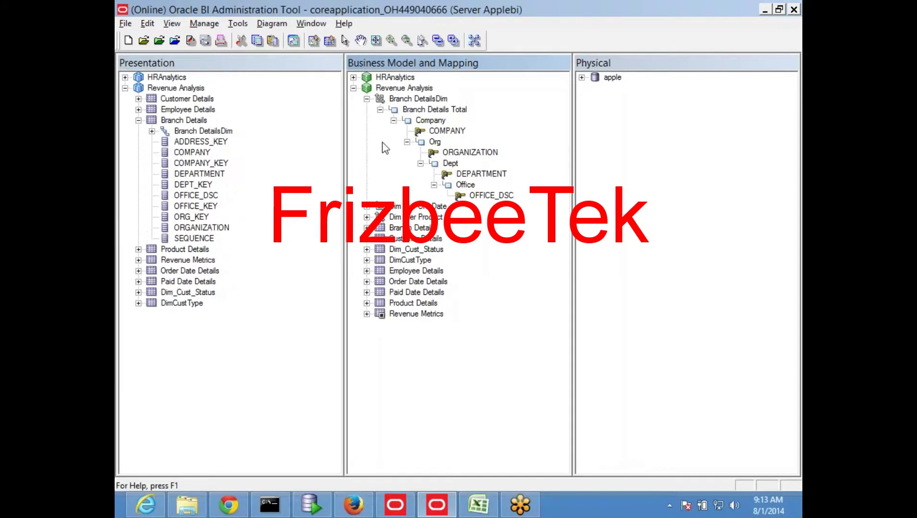
{"action": "left_click", "coordinate": [365, 99]}
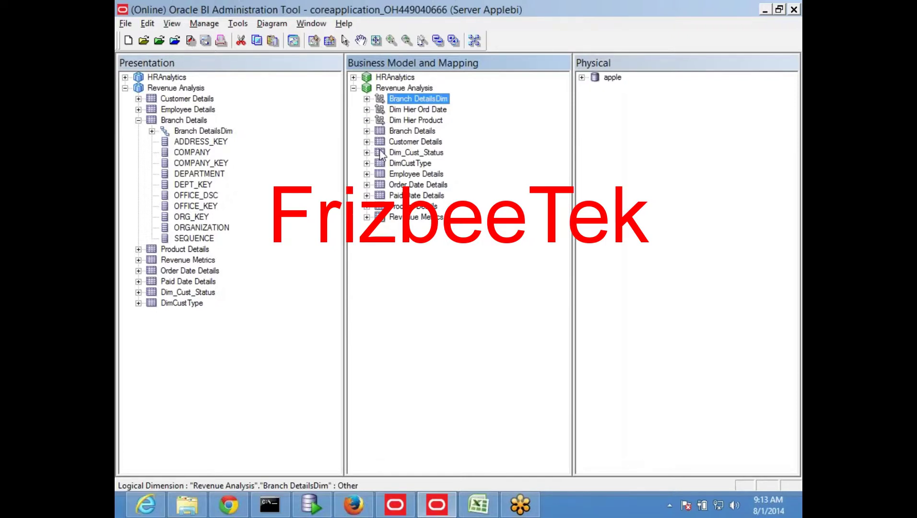
{"action": "mouse_move", "coordinate": [388, 513]}
Step: Switch back to Firefox and close the two most recent Oracle BI Answers tabs, discarding their unsaved analyses
{"action": "left_click", "coordinate": [354, 504]}
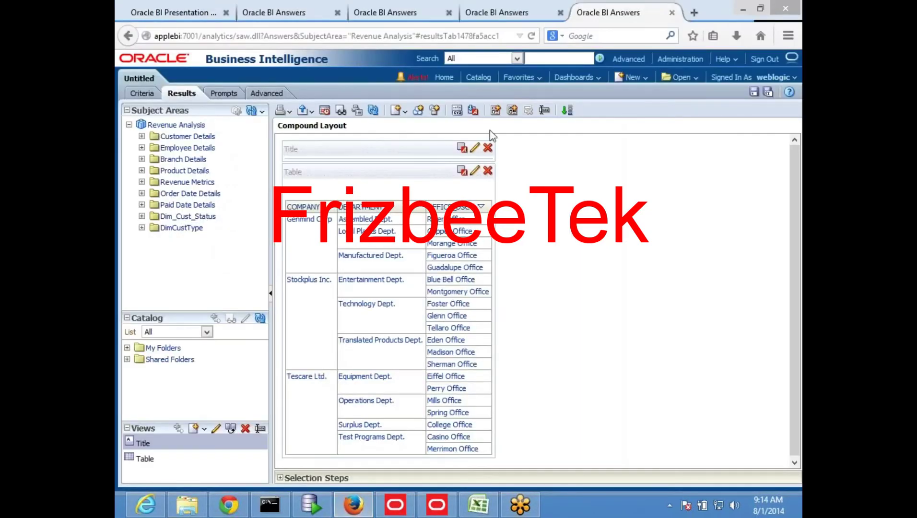
{"action": "left_click", "coordinate": [671, 13]}
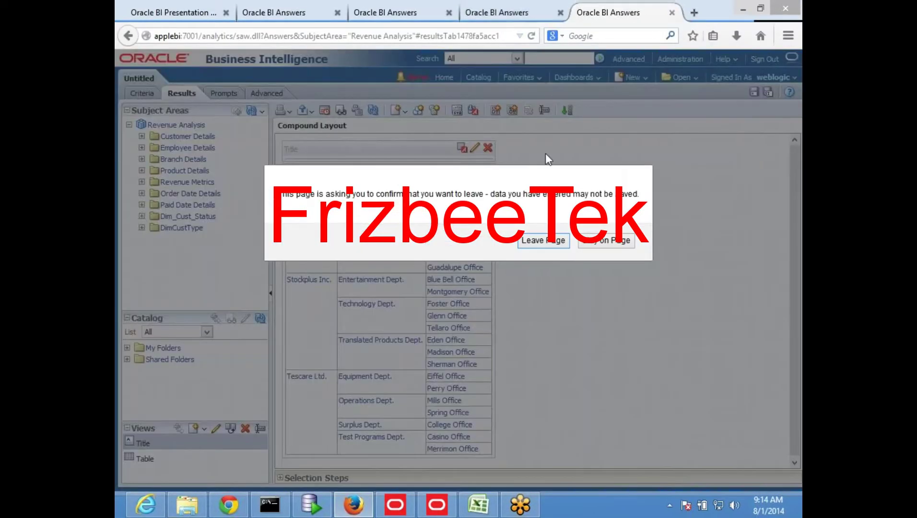
{"action": "left_click", "coordinate": [543, 242]}
{"action": "left_click", "coordinate": [672, 13]}
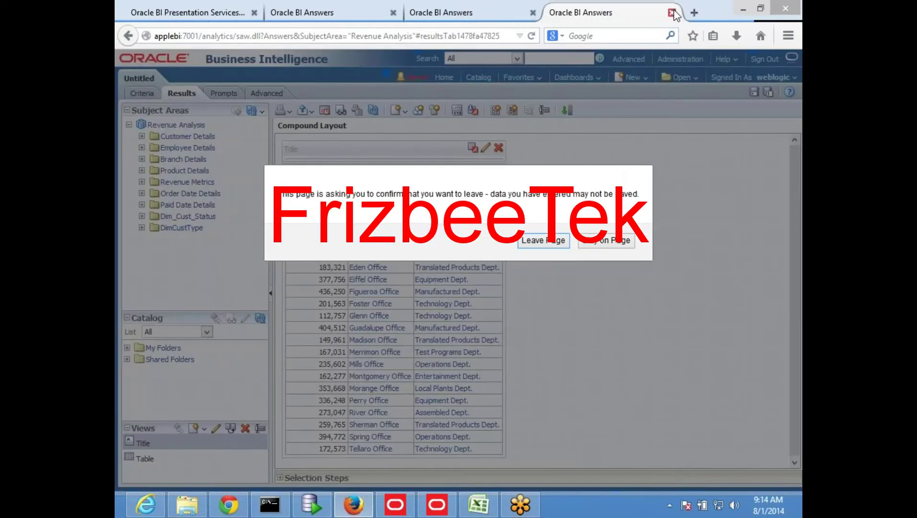
{"action": "left_click", "coordinate": [532, 244]}
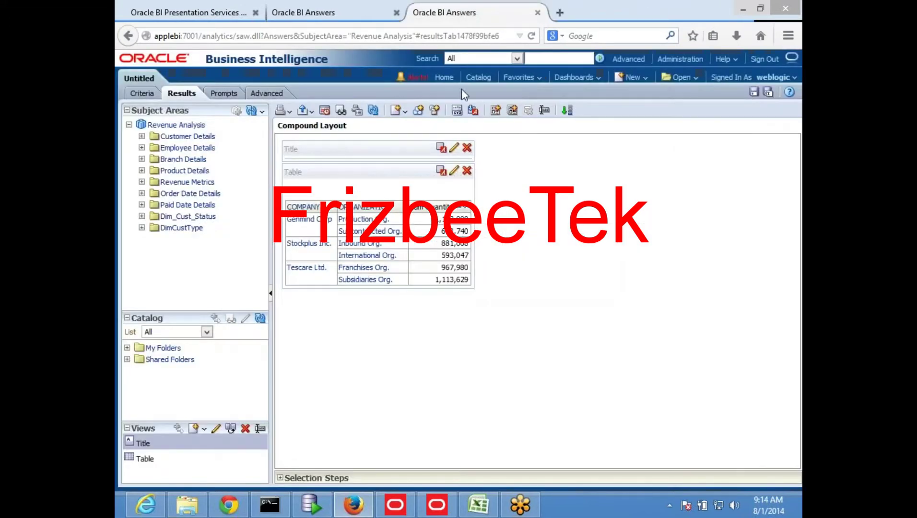
Step: Replace the company and organization analysis with a new Revenue Analysis one, leaving the current page without saving
{"action": "left_click", "coordinate": [639, 79]}
{"action": "left_click", "coordinate": [637, 107]}
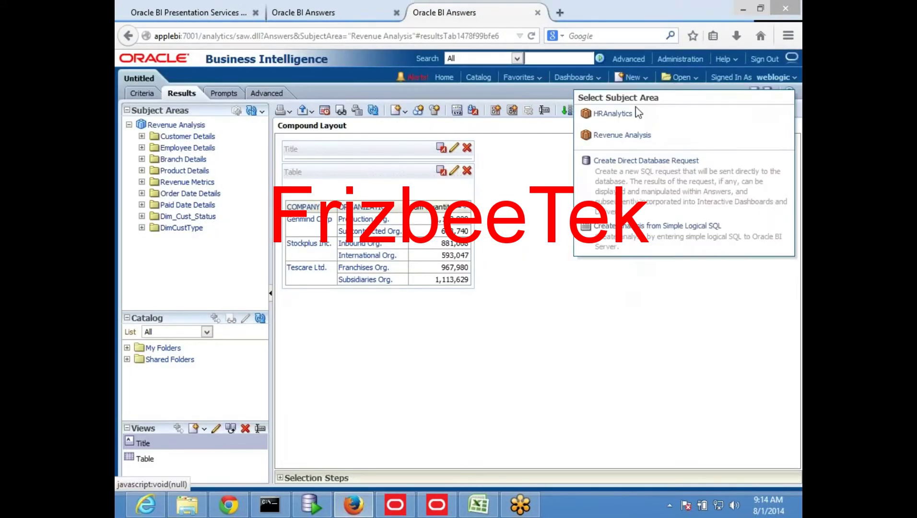
{"action": "left_click", "coordinate": [616, 133]}
{"action": "left_click", "coordinate": [556, 241]}
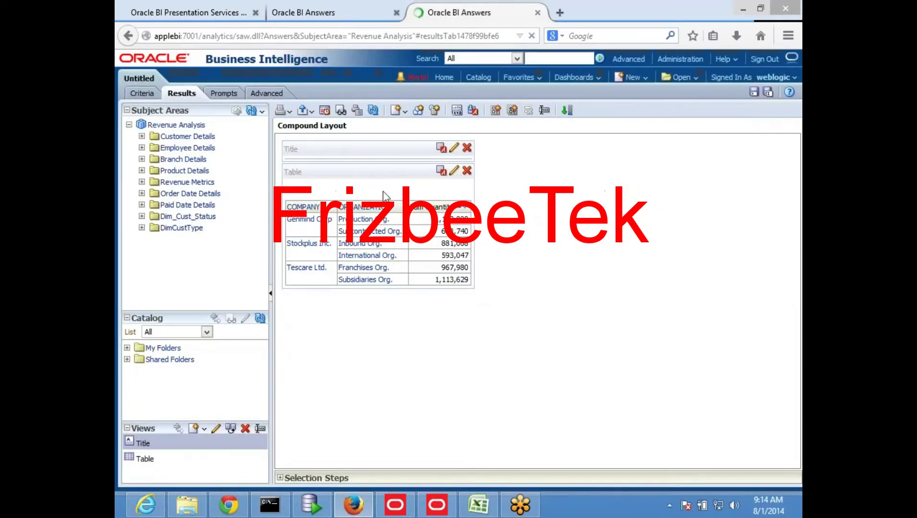
Step: Add BRAND from Product Details, display the results, and drill on the BRAND heading to LOB
{"action": "left_click", "coordinate": [142, 171]}
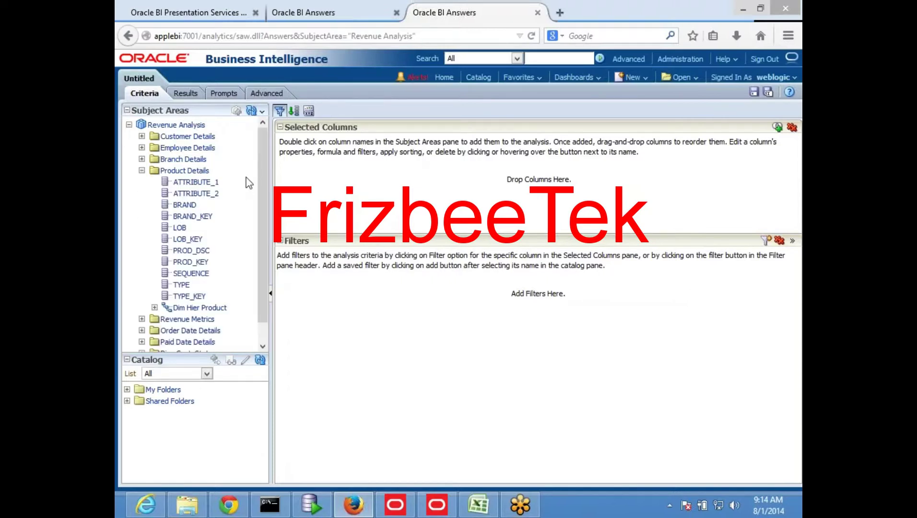
{"action": "double_click", "coordinate": [182, 206]}
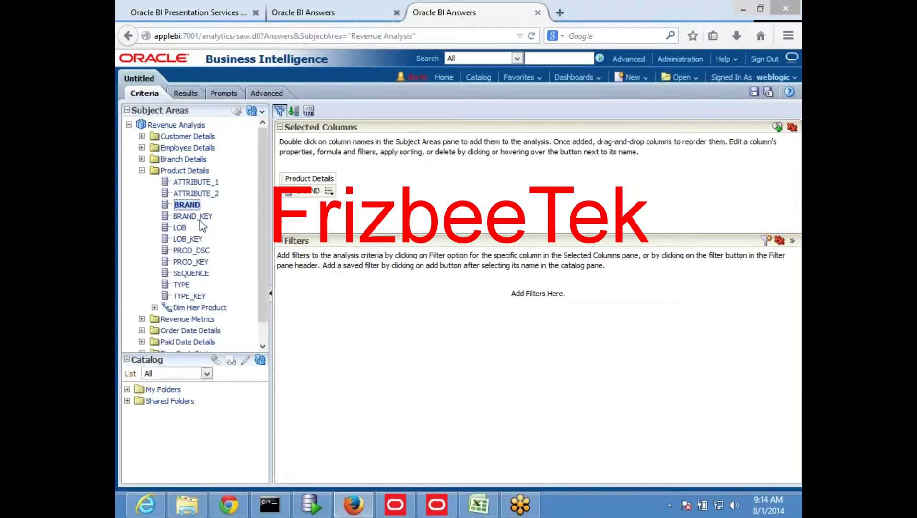
{"action": "left_click", "coordinate": [185, 93]}
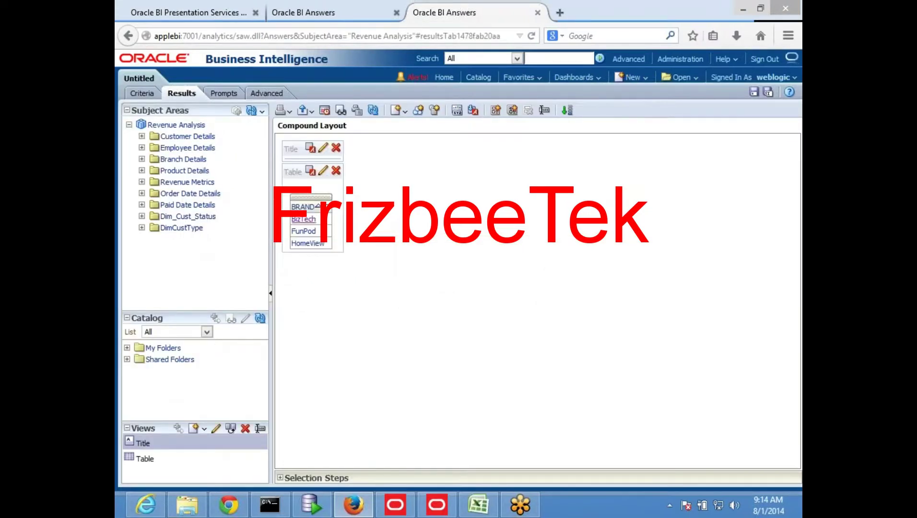
{"action": "left_click", "coordinate": [297, 206]}
{"action": "mouse_move", "coordinate": [359, 216]}
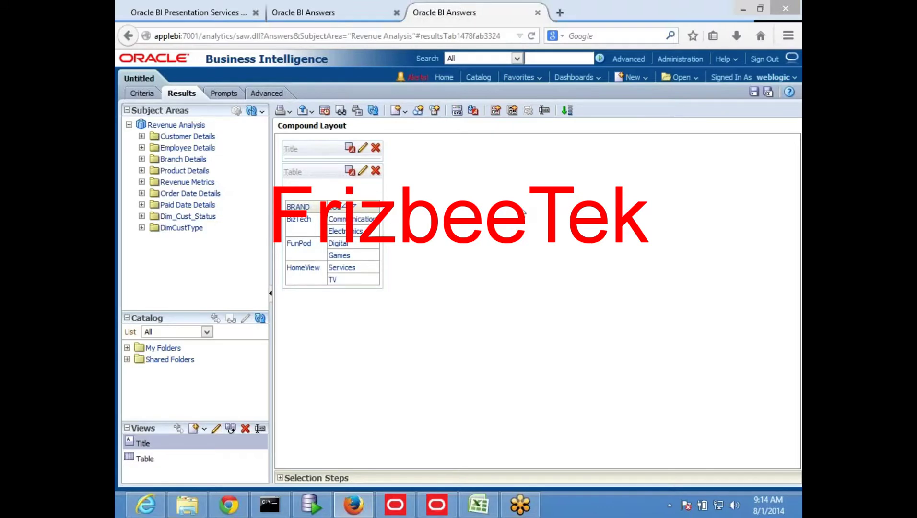
Step: Return to the analysis criteria and remove both the LOB and BRAND columns
{"action": "left_click", "coordinate": [142, 93]}
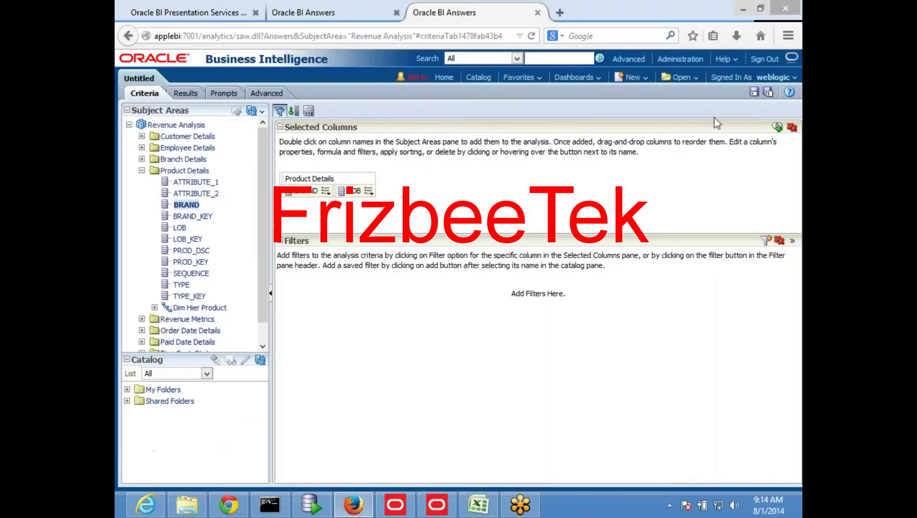
{"action": "left_click", "coordinate": [368, 191]}
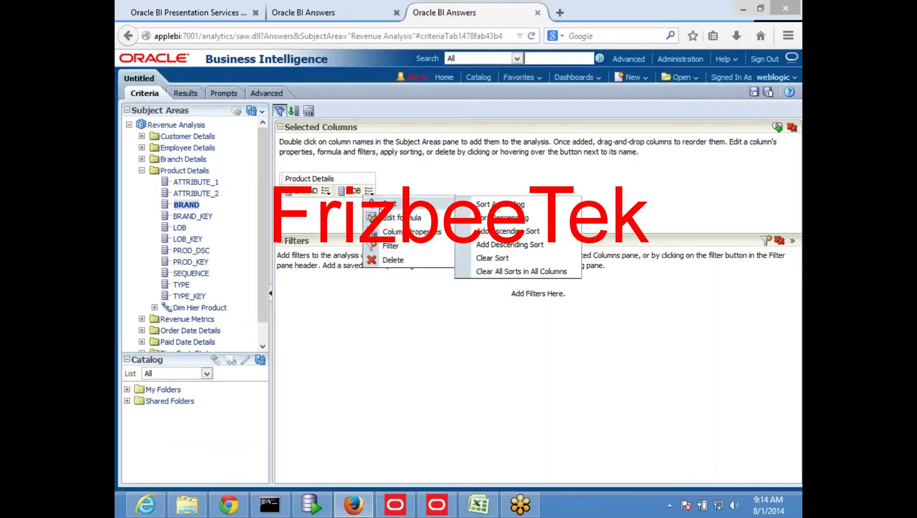
{"action": "left_click", "coordinate": [398, 260]}
{"action": "left_click", "coordinate": [329, 191]}
{"action": "left_click", "coordinate": [358, 260]}
Step: Add BRAND_KEY from Product Details to the analysis and display the results
{"action": "left_click", "coordinate": [196, 216]}
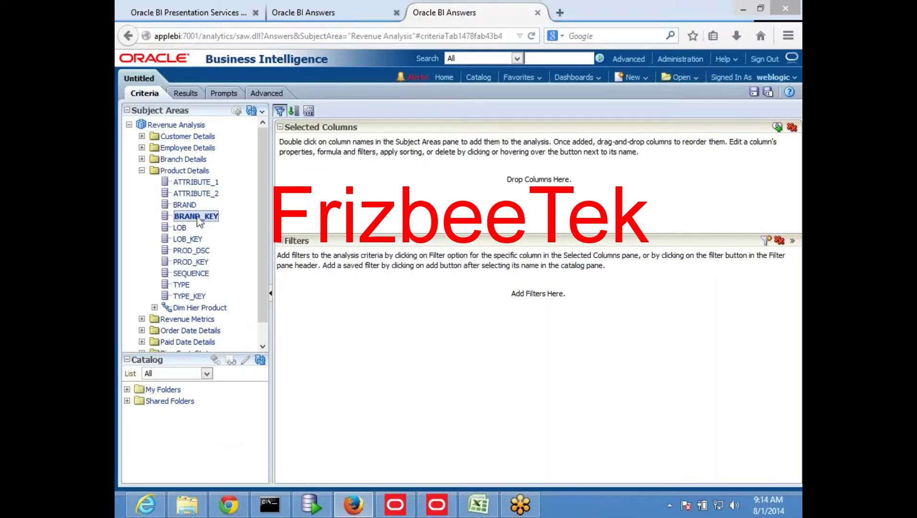
{"action": "double_click", "coordinate": [196, 217]}
{"action": "left_click", "coordinate": [184, 94]}
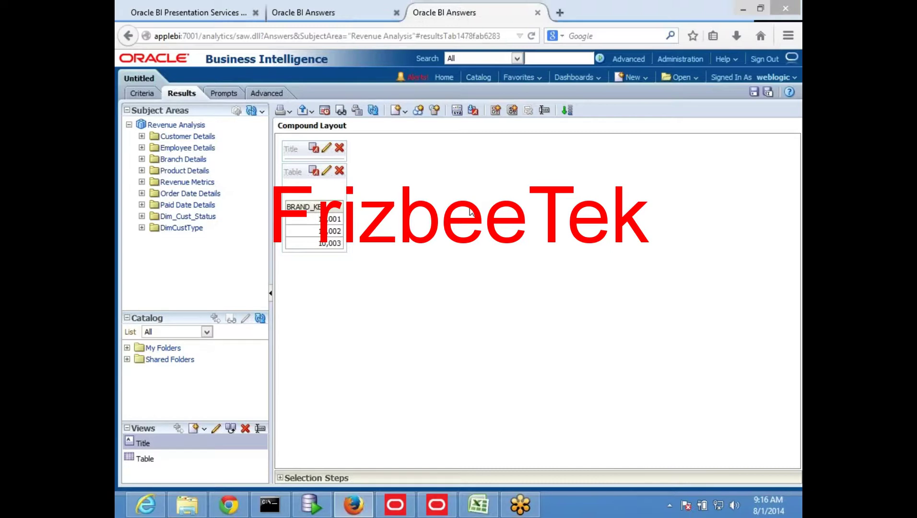
Step: Switch to the Oracle BI Administration Tool, examine the Brand, LOB and Type level columns of Dim Hier Product, and compare with the Firefox results
{"action": "left_click", "coordinate": [437, 505]}
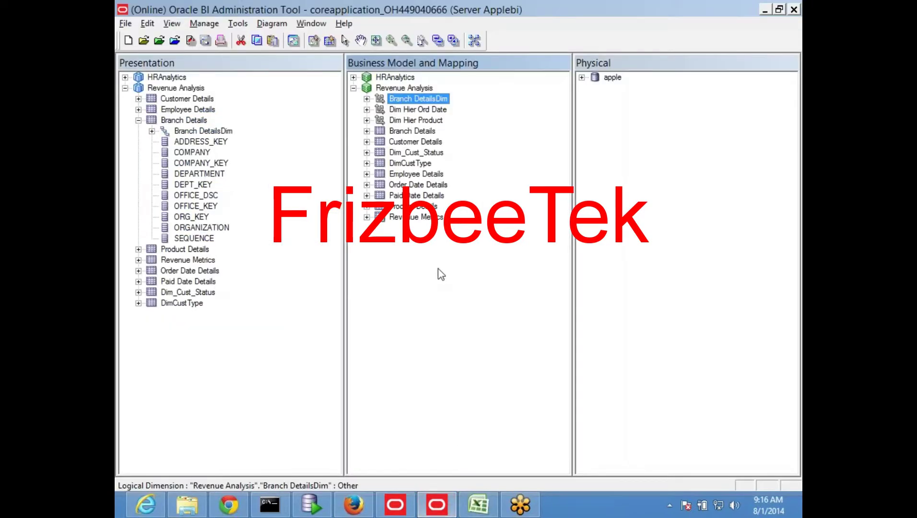
{"action": "left_click", "coordinate": [366, 120]}
{"action": "left_click", "coordinate": [440, 152]}
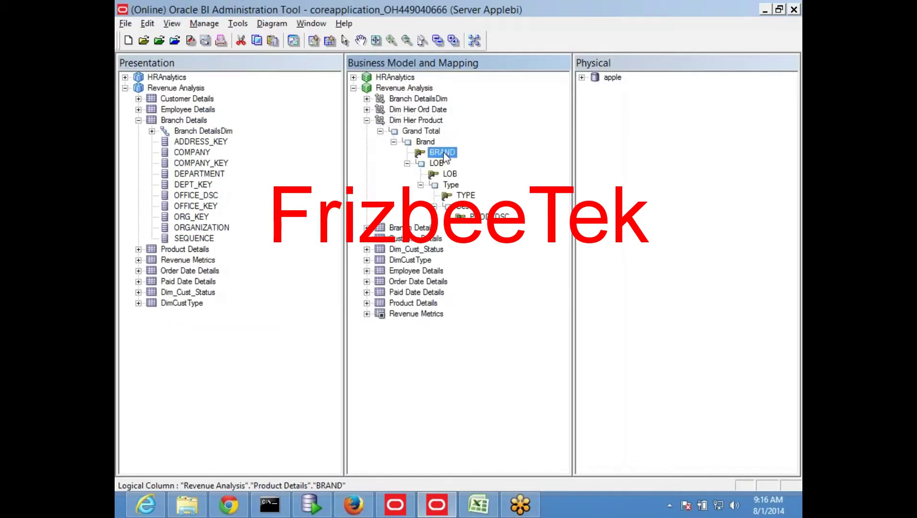
{"action": "left_click", "coordinate": [451, 174]}
{"action": "left_click", "coordinate": [461, 195]}
{"action": "left_click", "coordinate": [443, 153]}
{"action": "left_click", "coordinate": [354, 508]}
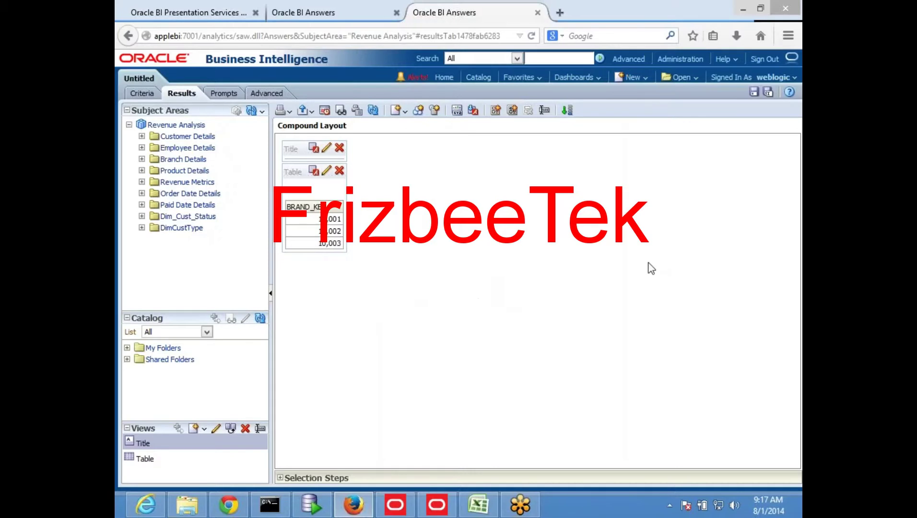
{"action": "left_click", "coordinate": [743, 9]}
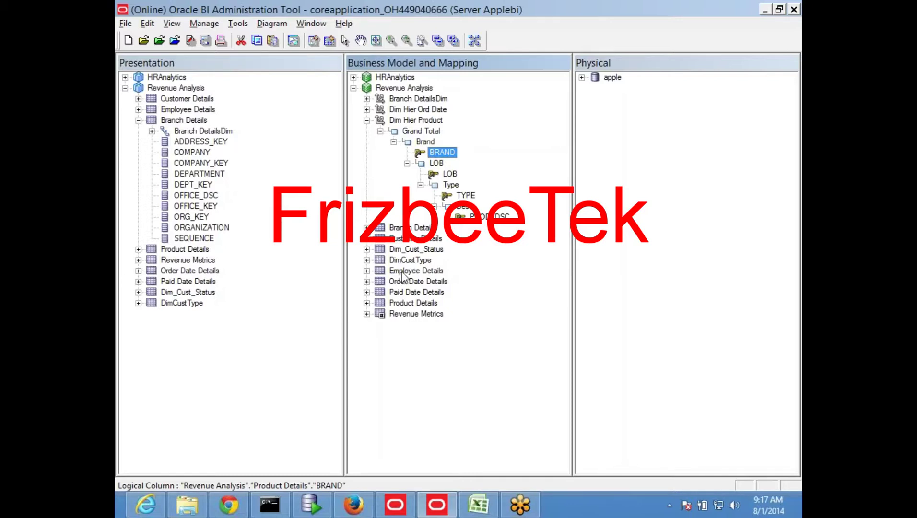
Step: Add BRAND_KEY from the Product Details logical table to the Brand level of Dim Hier Product, checking out the required objects
{"action": "left_click", "coordinate": [403, 303]}
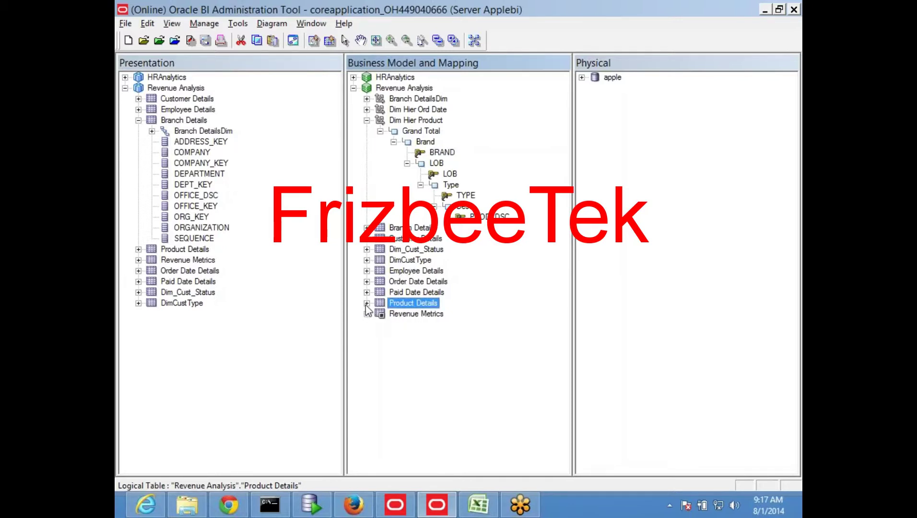
{"action": "left_click", "coordinate": [367, 303]}
{"action": "left_click", "coordinate": [418, 357]}
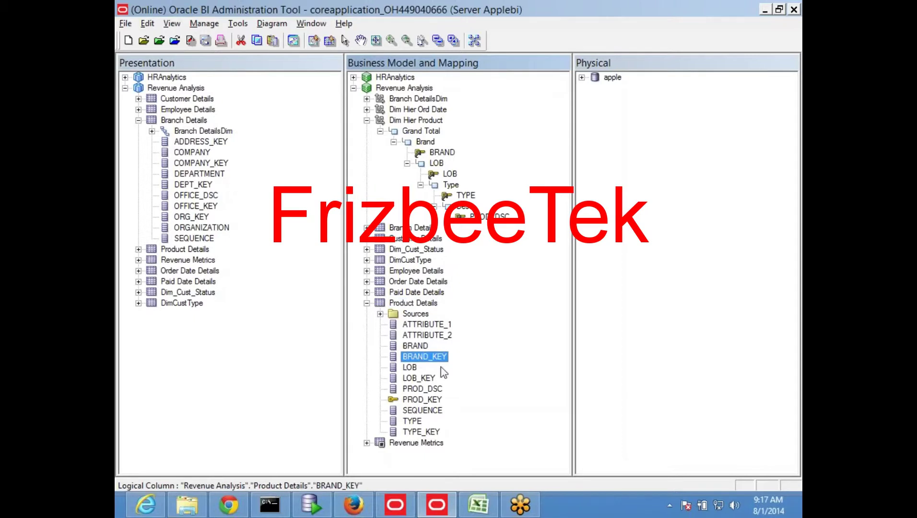
{"action": "left_click_drag", "start_coordinate": [418, 363], "coordinate": [434, 150]}
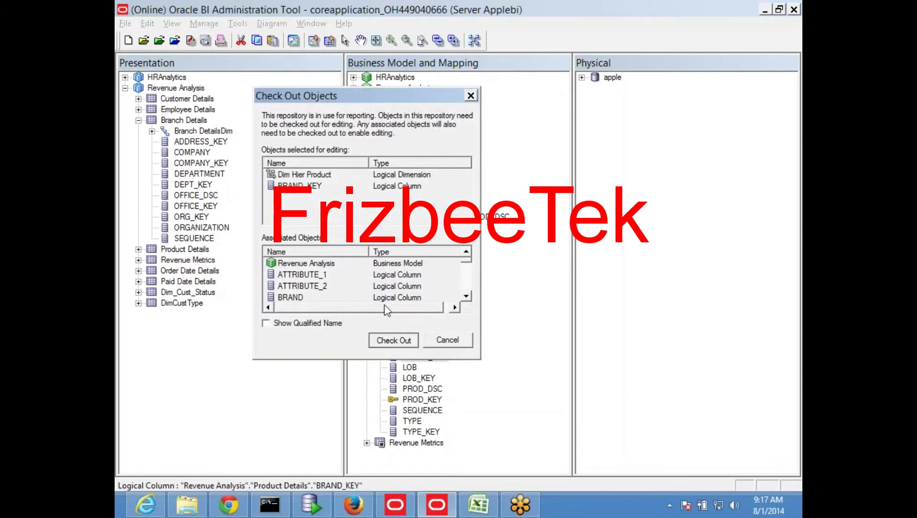
{"action": "left_click", "coordinate": [390, 338]}
{"action": "left_click", "coordinate": [516, 284]}
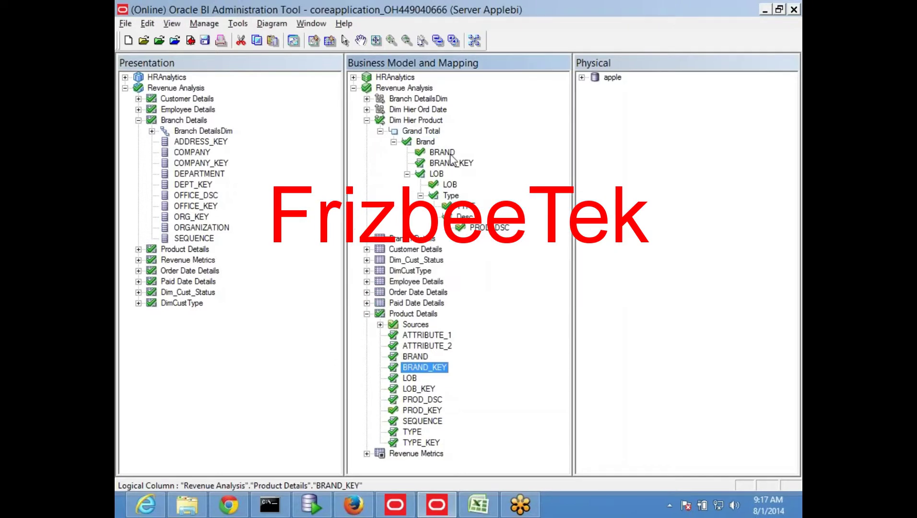
{"action": "left_click", "coordinate": [445, 153]}
{"action": "left_click", "coordinate": [461, 167]}
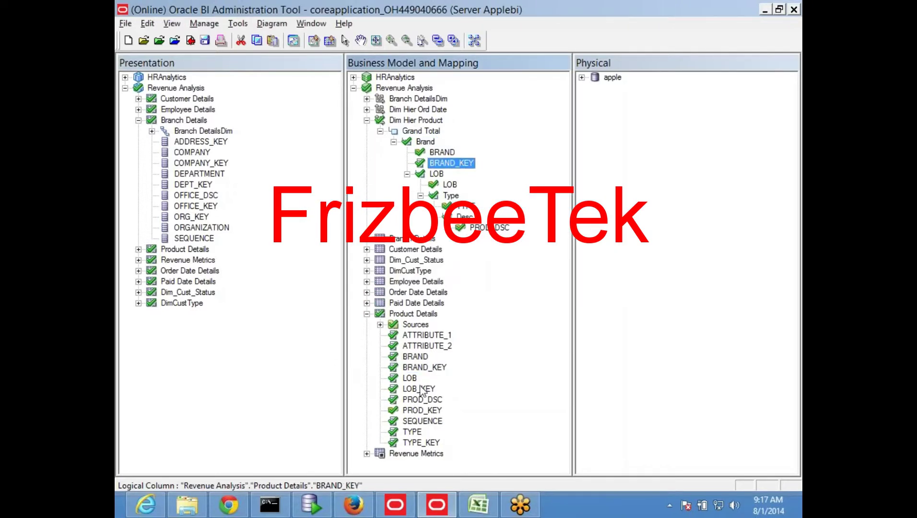
Step: Add LOB_KEY, TYPE_KEY and PROD_KEY from Product Details to the LOB, Type and Desc levels respectively, approving the checkouts
{"action": "left_click_drag", "start_coordinate": [419, 389], "coordinate": [444, 192]}
{"action": "left_click", "coordinate": [520, 286]}
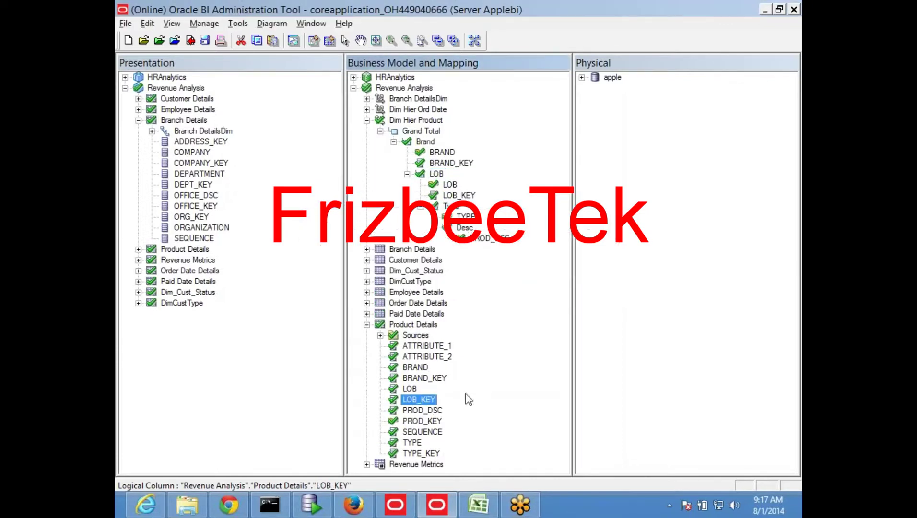
{"action": "left_click", "coordinate": [414, 443]}
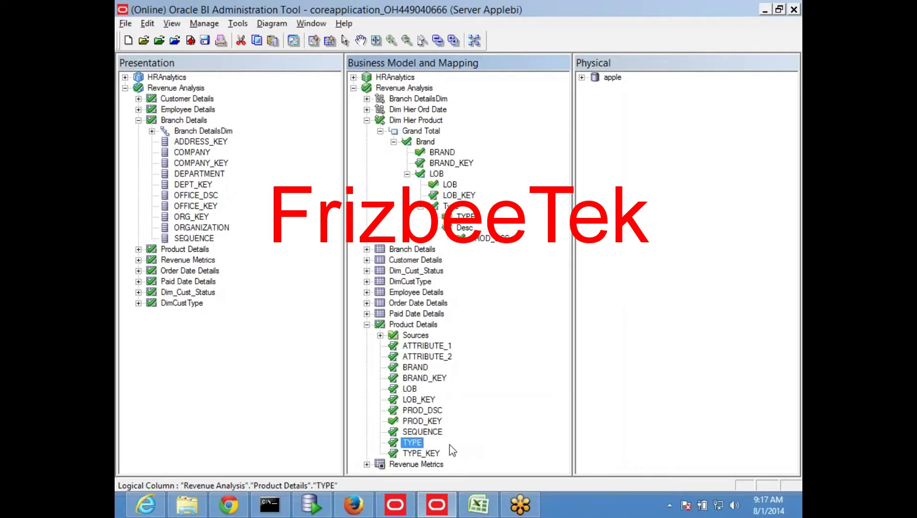
{"action": "left_click_drag", "start_coordinate": [417, 453], "coordinate": [446, 207]}
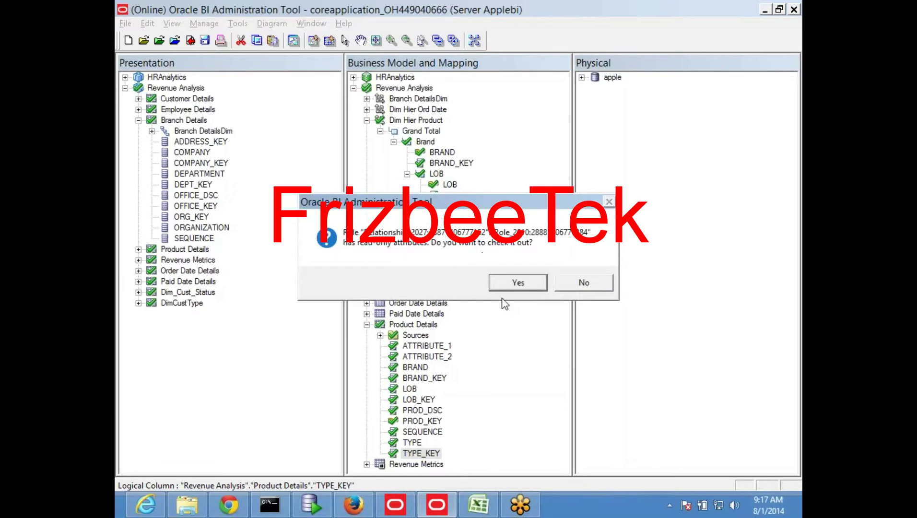
{"action": "left_click", "coordinate": [514, 283]}
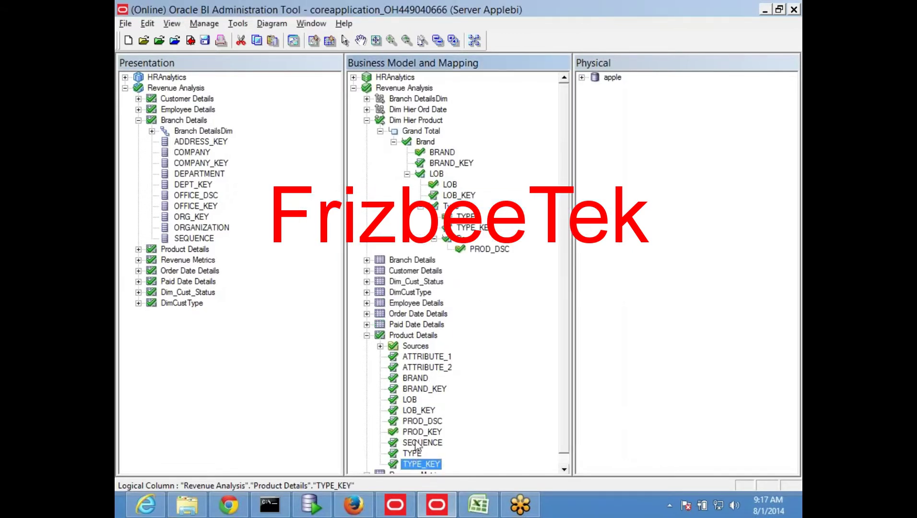
{"action": "left_click_drag", "start_coordinate": [413, 434], "coordinate": [465, 242]}
{"action": "left_click", "coordinate": [394, 339]}
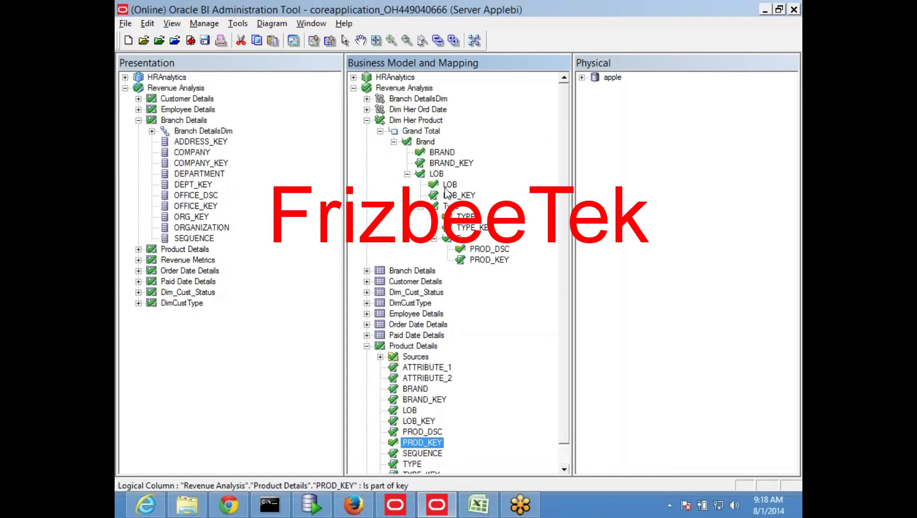
Step: Check out the Brand level of Dim Hier Product and inspect the columns and display option of its key k1, without changing anything
{"action": "double_click", "coordinate": [438, 154]}
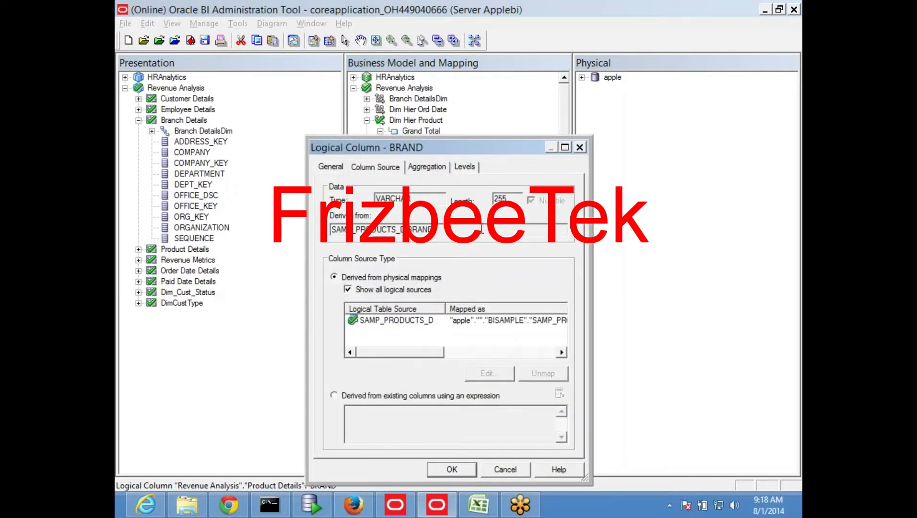
{"action": "left_click", "coordinate": [580, 147]}
{"action": "left_click", "coordinate": [426, 142]}
{"action": "double_click", "coordinate": [426, 142]}
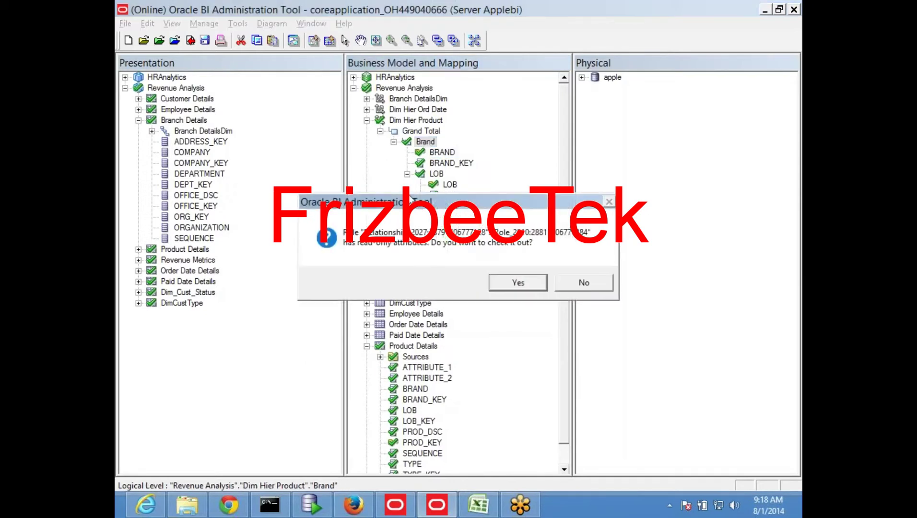
{"action": "left_click", "coordinate": [520, 280]}
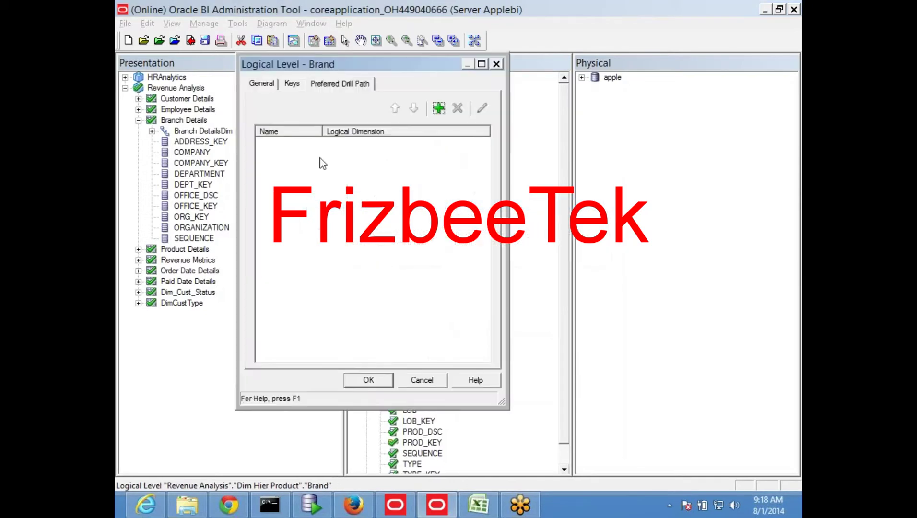
{"action": "left_click", "coordinate": [269, 85]}
{"action": "left_click", "coordinate": [293, 85]}
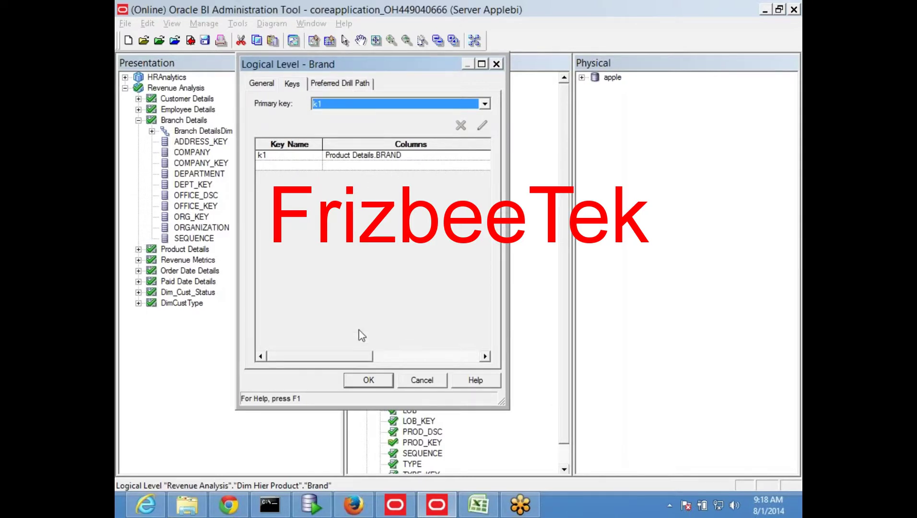
{"action": "left_click", "coordinate": [317, 157]}
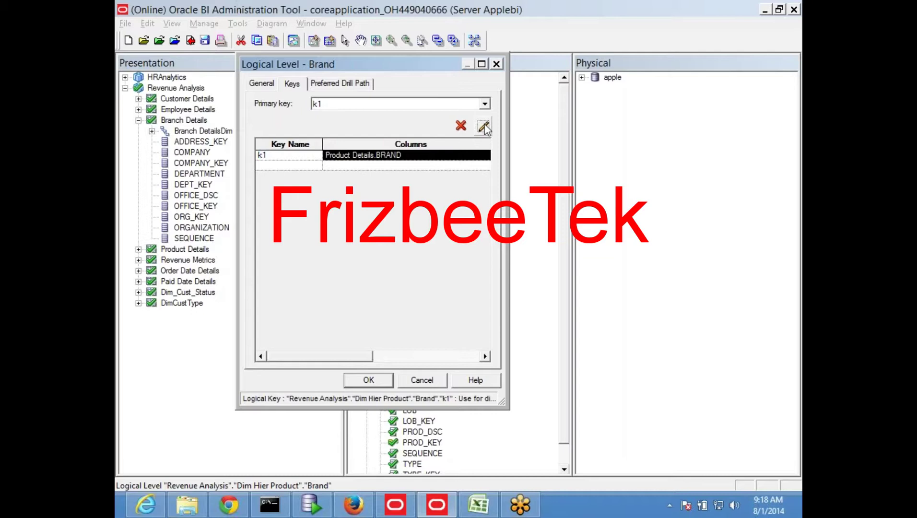
{"action": "left_click", "coordinate": [483, 127]}
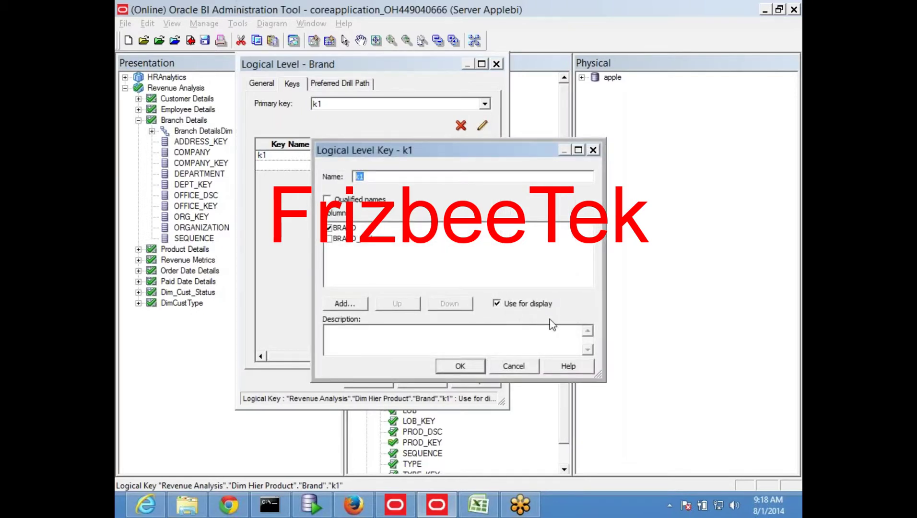
{"action": "left_click", "coordinate": [510, 368]}
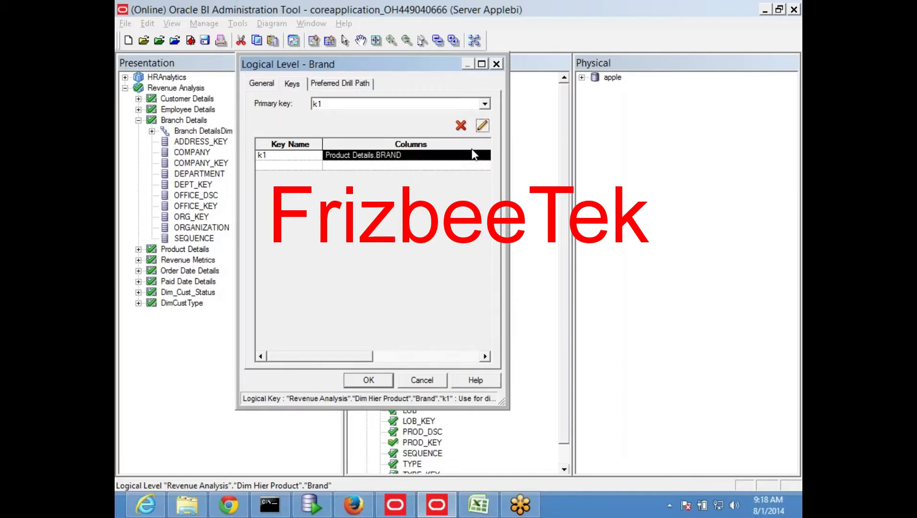
{"action": "left_click", "coordinate": [496, 64]}
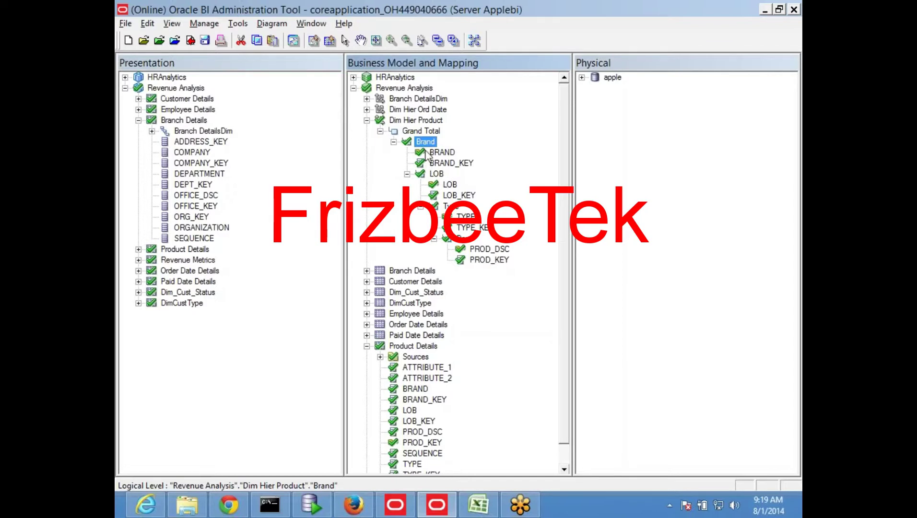
Step: Check out the LOB level, inspect the Use for Display setting of its key k2, cancel, and compare the LOB and BRAND columns
{"action": "double_click", "coordinate": [435, 176]}
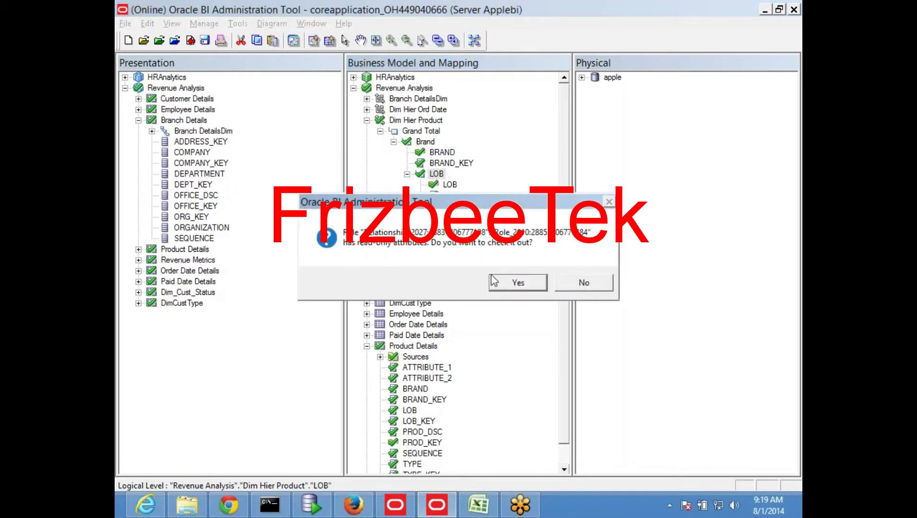
{"action": "left_click", "coordinate": [518, 284]}
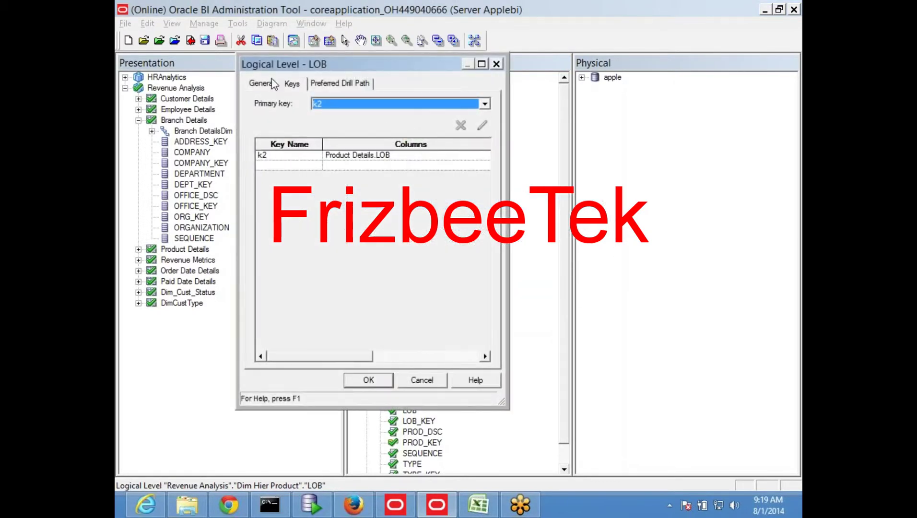
{"action": "left_click", "coordinate": [283, 156]}
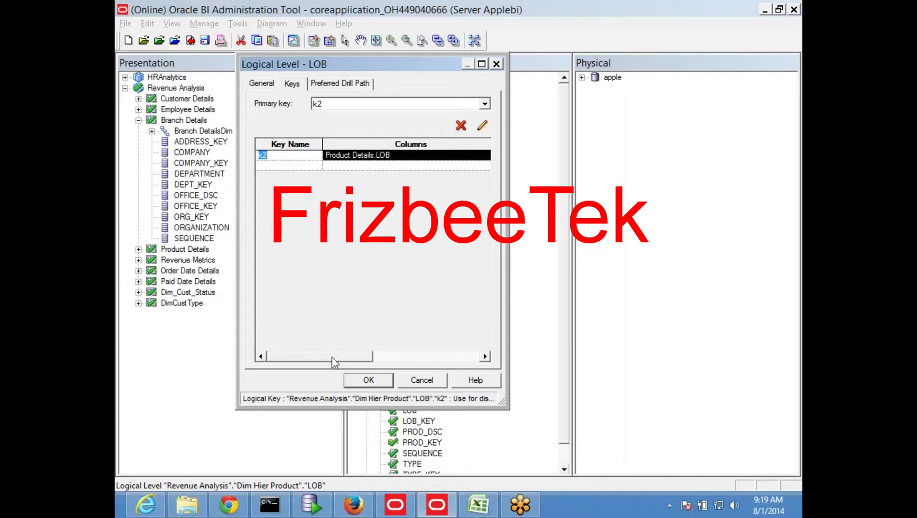
{"action": "left_click_drag", "start_coordinate": [335, 356], "coordinate": [393, 359]}
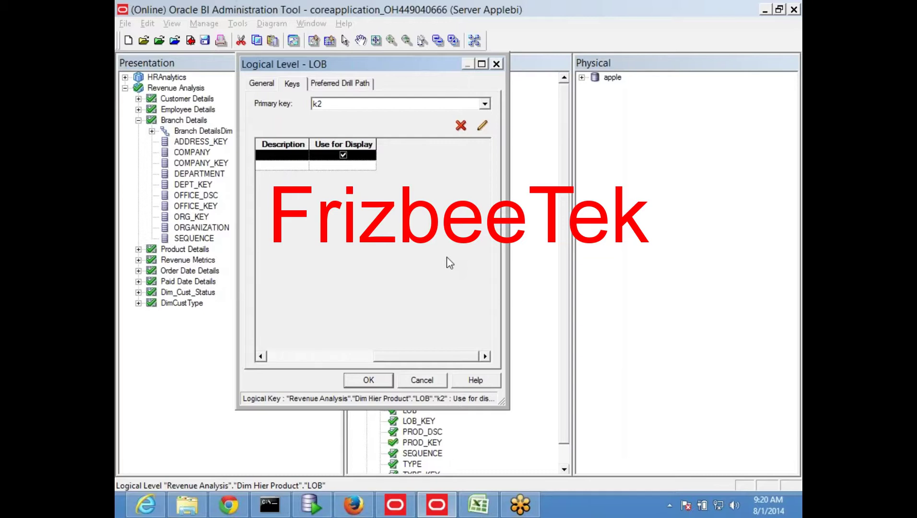
{"action": "left_click", "coordinate": [421, 380]}
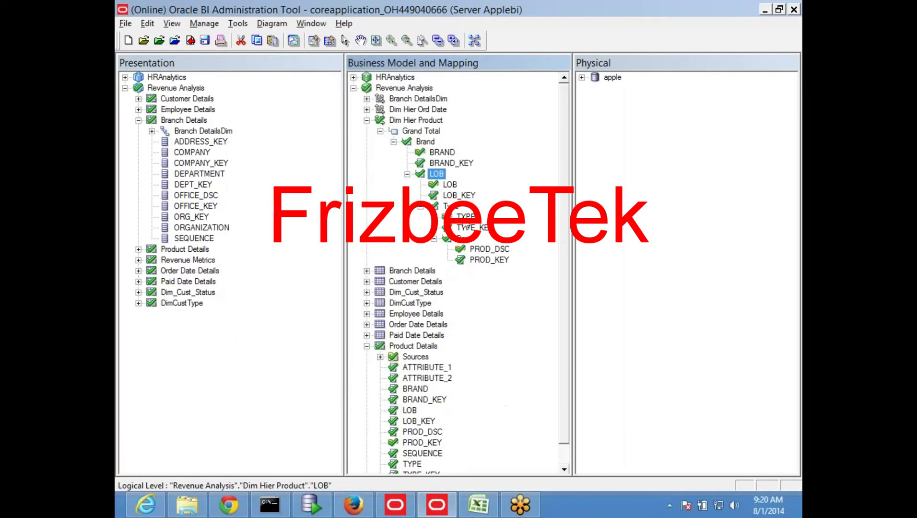
{"action": "left_click", "coordinate": [451, 186]}
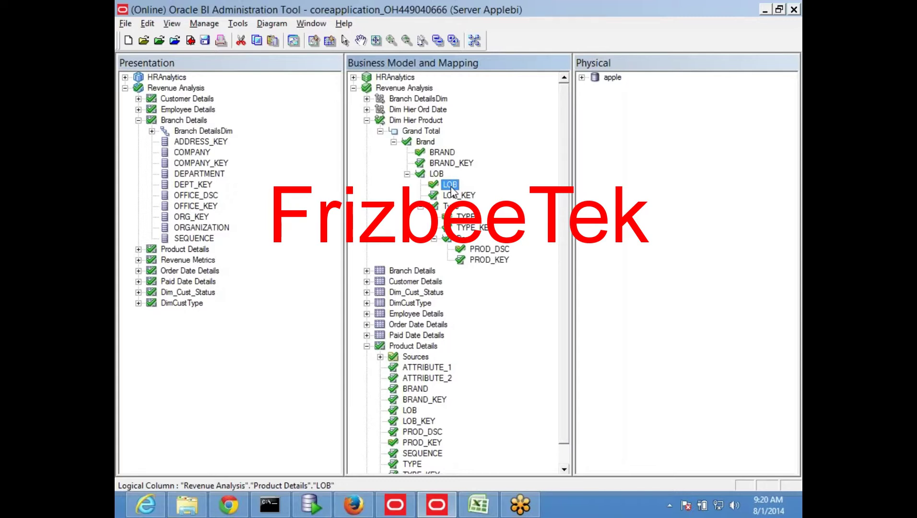
{"action": "left_click", "coordinate": [445, 154]}
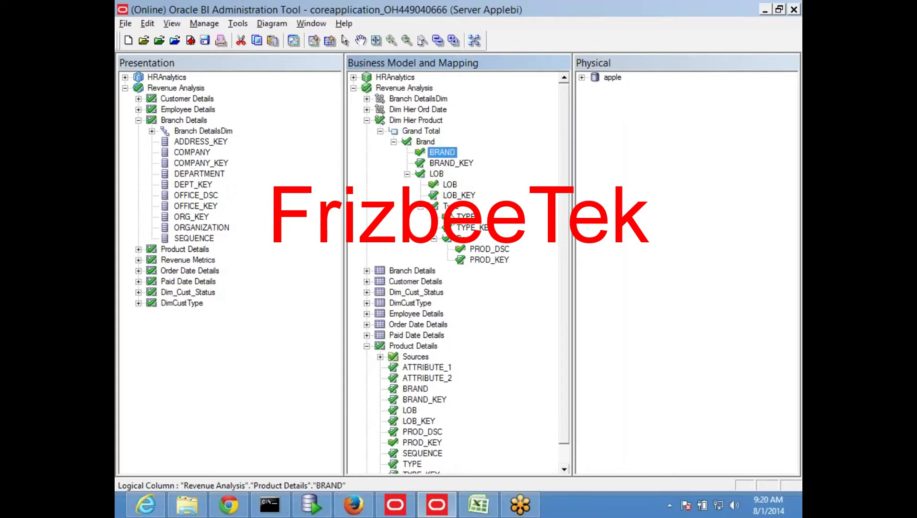
{"action": "left_click", "coordinate": [450, 186]}
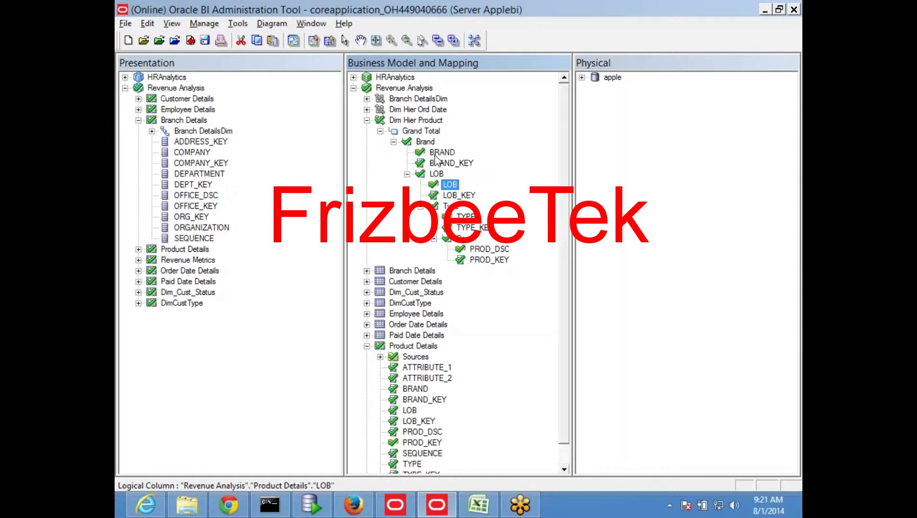
Step: Switch to the obiee_NEW workbook in Excel and enter the headers city, state and country in cells F17 to H17 of Sheet20
{"action": "left_click", "coordinate": [479, 504]}
{"action": "left_click", "coordinate": [432, 363]}
{"action": "scroll", "coordinate": [433, 365], "scroll_direction": "down", "scroll_amount": 3}
{"action": "left_click", "coordinate": [399, 255]}
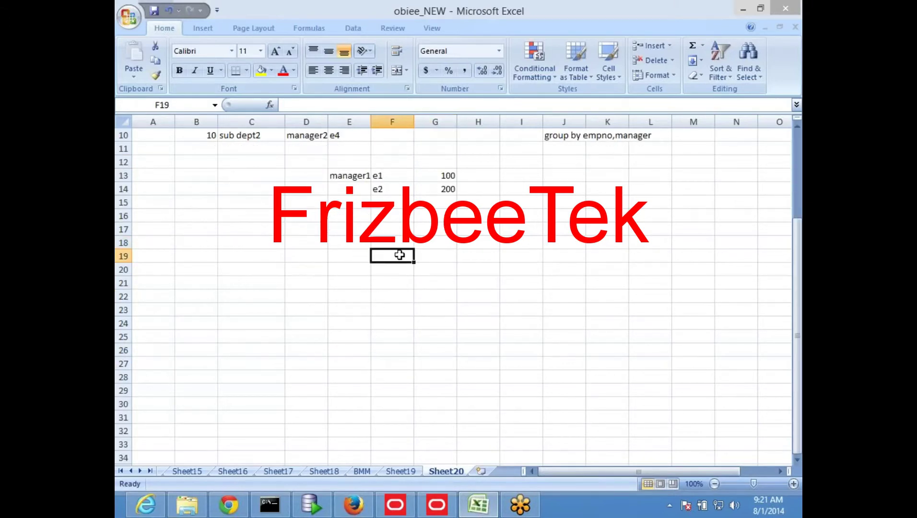
{"action": "key", "text": "Up"}
{"action": "key", "text": "Up"}
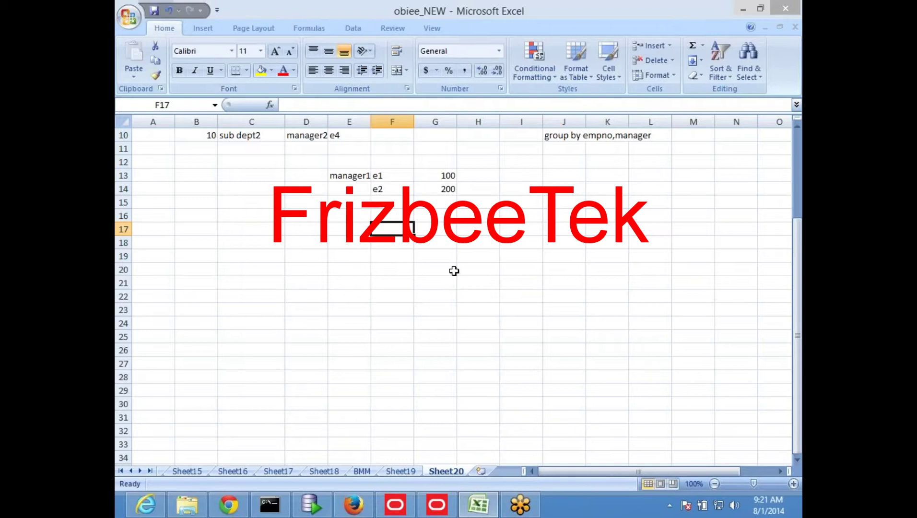
{"action": "type", "text": "city"}
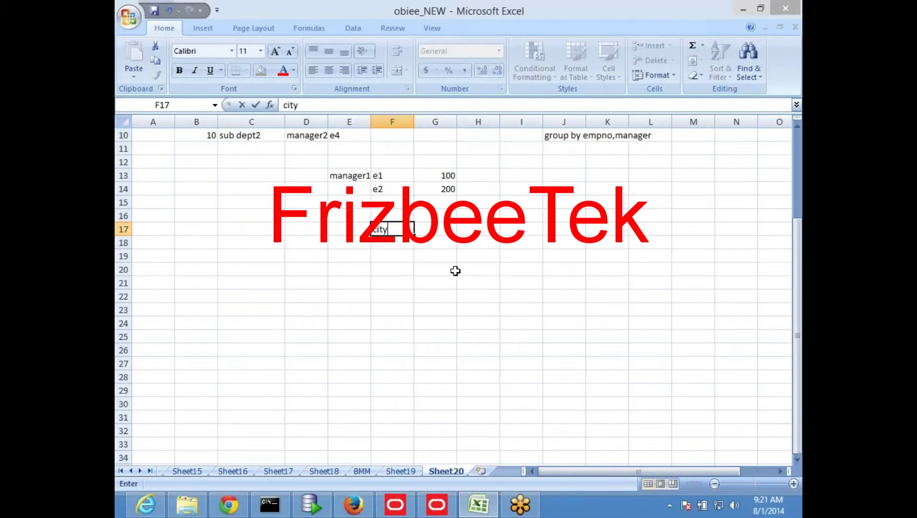
{"action": "key", "text": "Tab"}
{"action": "type", "text": "state"}
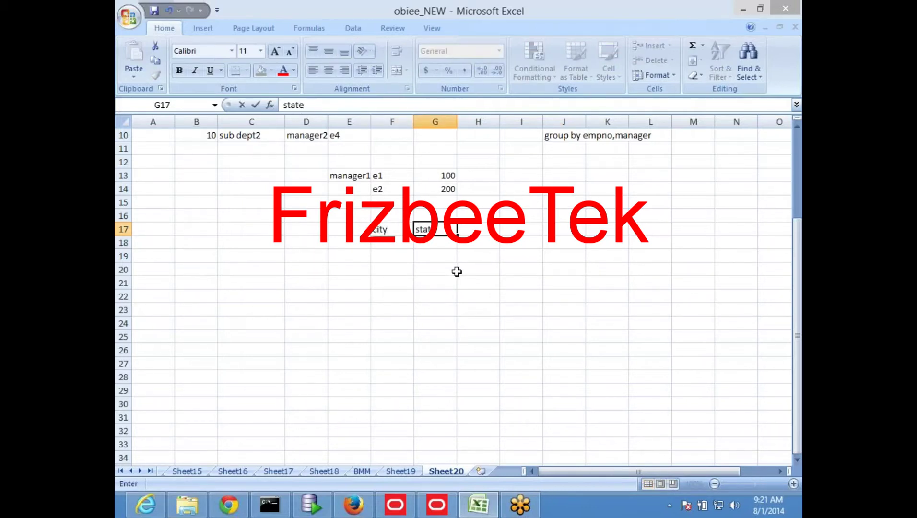
{"action": "key", "text": "Tab"}
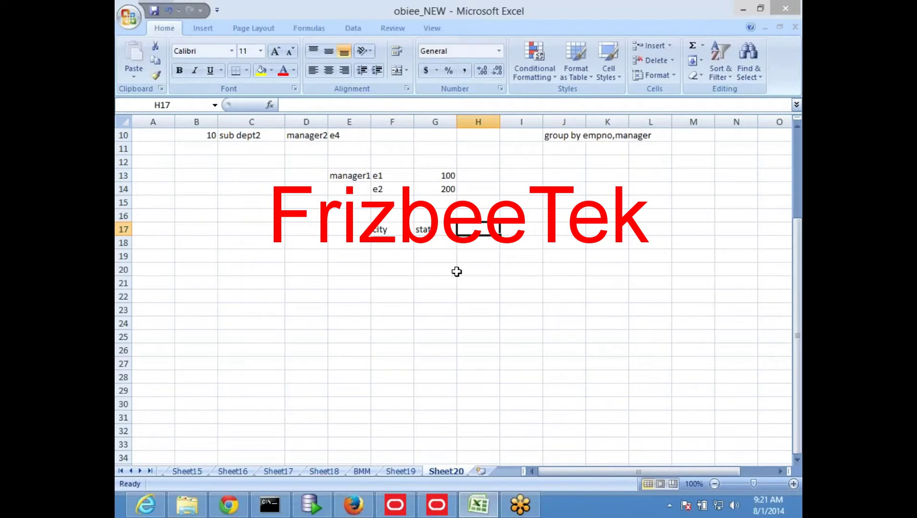
{"action": "type", "text": "country"}
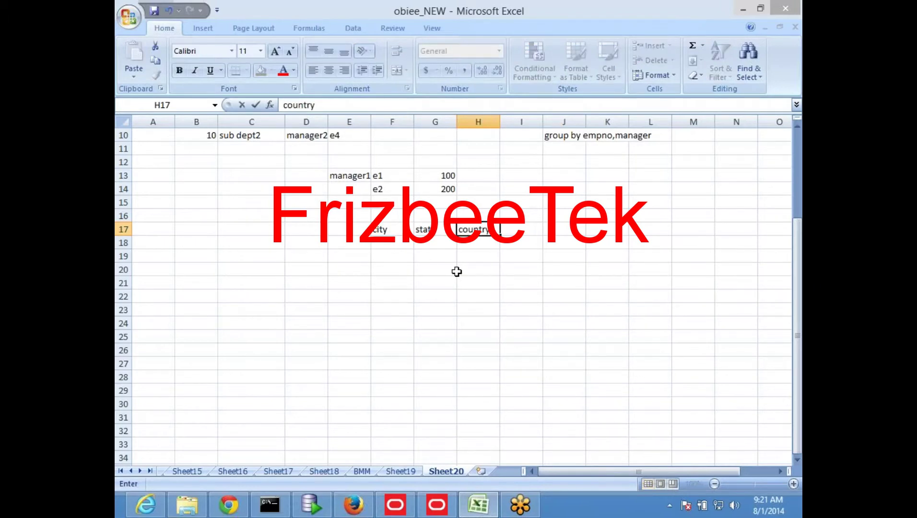
Step: Remove the state header from G17 and move the country header from H17 into its place
{"action": "key", "text": "Left"}
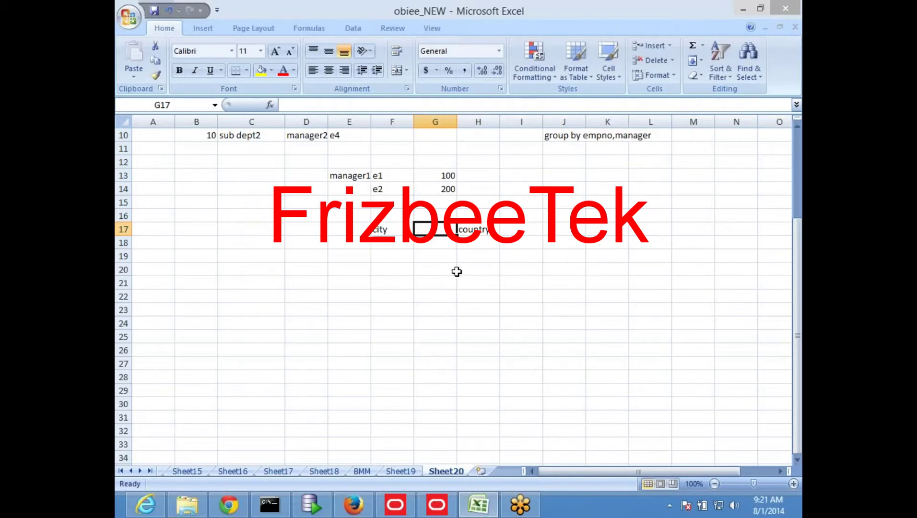
{"action": "key", "text": "Right"}
{"action": "key", "text": "Left"}
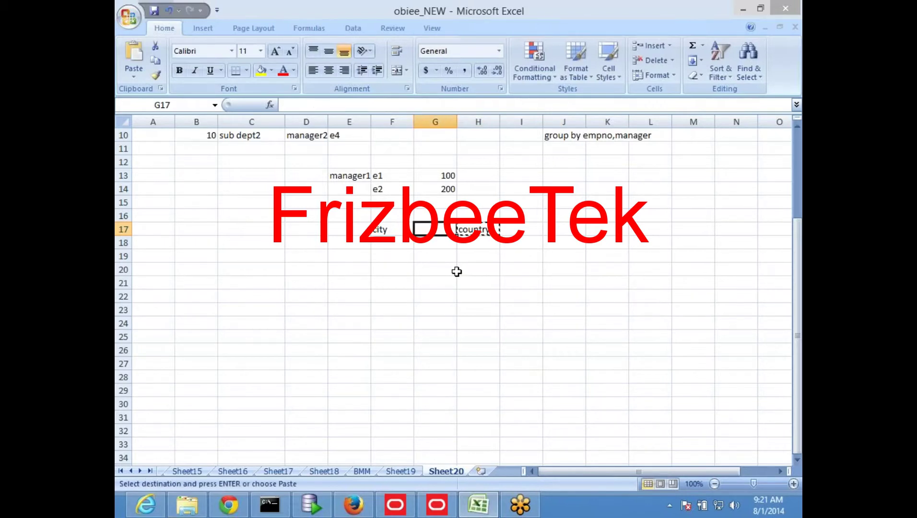
{"action": "key", "text": "Return"}
{"action": "key", "text": "Down"}
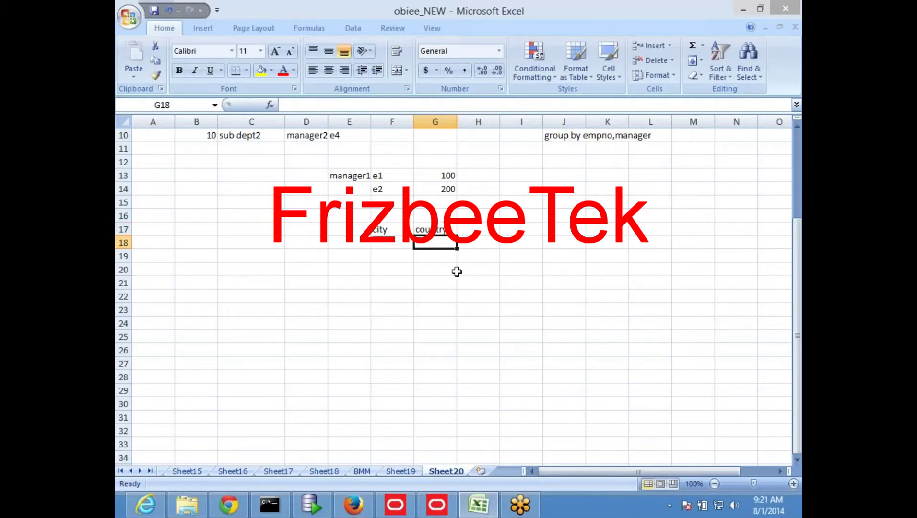
Step: Rename the country header in G17 to country_id and add the header country_desc in H17
{"action": "mouse_move", "coordinate": [115, 516]}
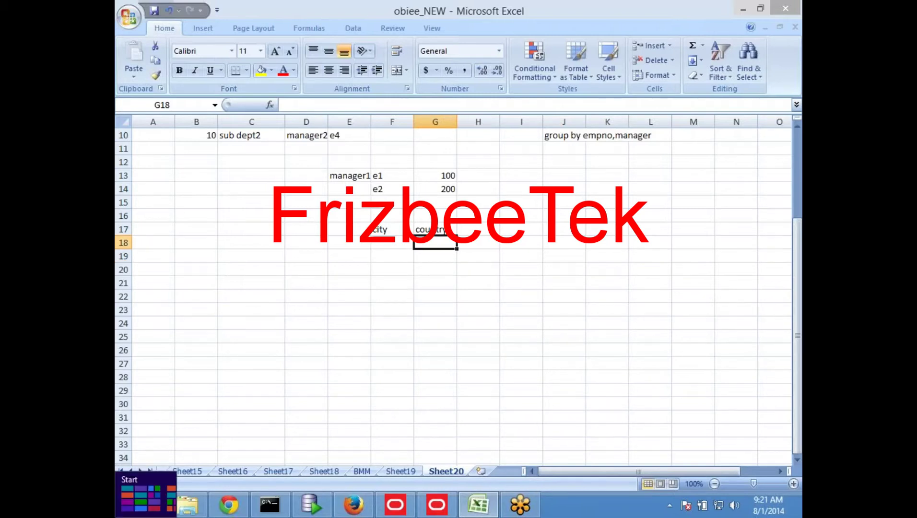
{"action": "key", "text": "Up"}
{"action": "key", "text": "F2"}
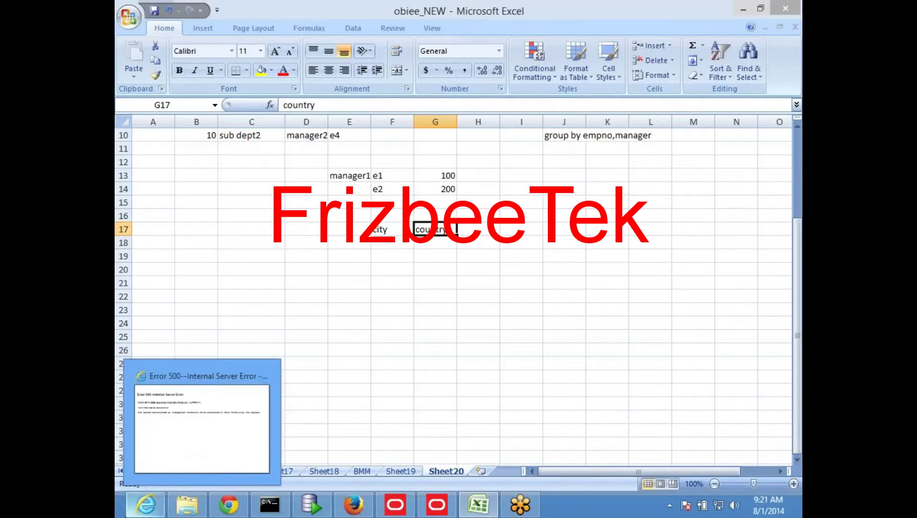
{"action": "type", "text": "_id"}
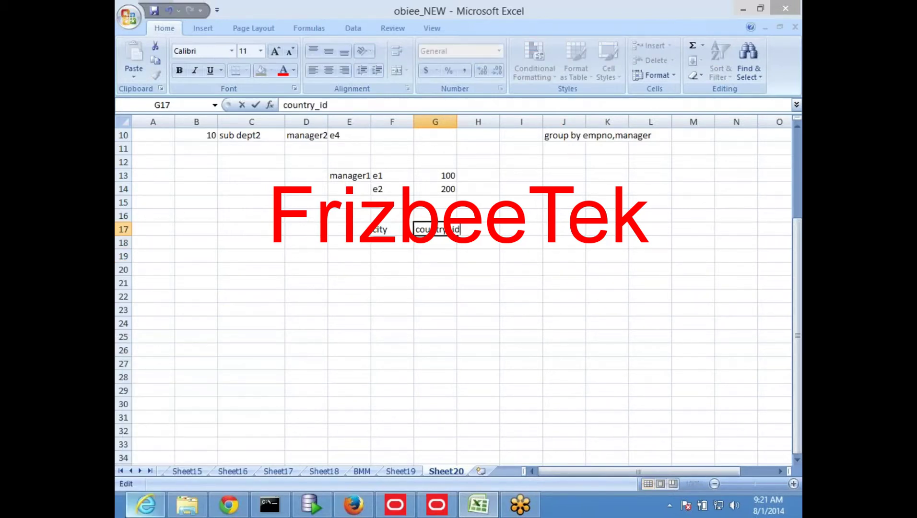
{"action": "key", "text": "Tab"}
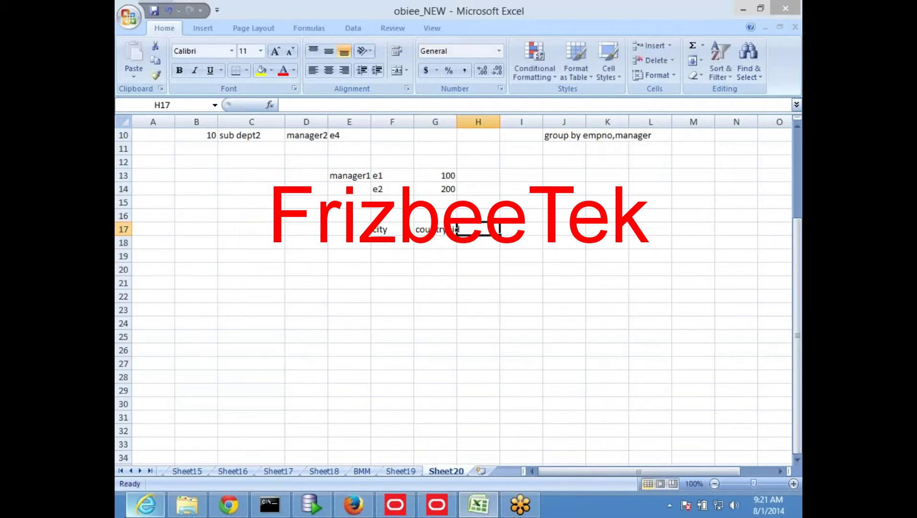
{"action": "type", "text": "country_desc"}
{"action": "key", "text": "Return"}
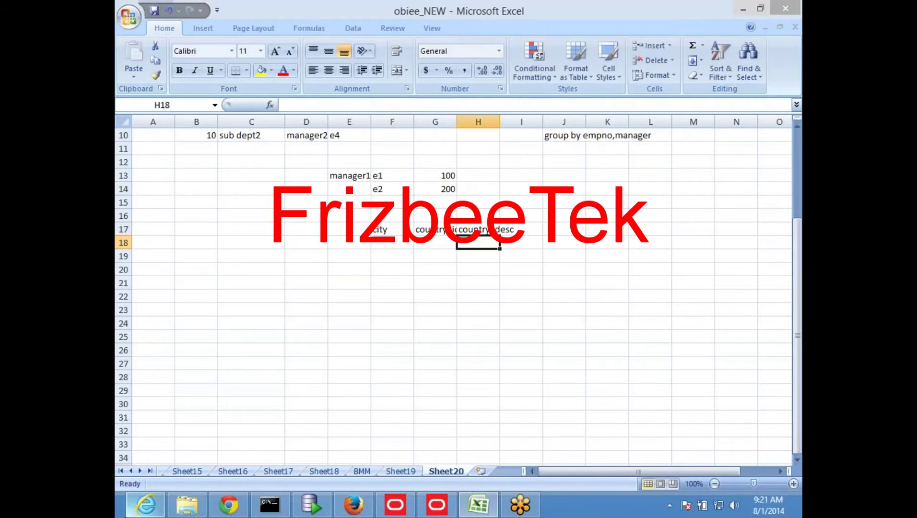
Step: Enter the header city_id in E17 and rename the city header in F17 to city_desc
{"action": "left_click", "coordinate": [353, 224]}
{"action": "type", "text": "city"}
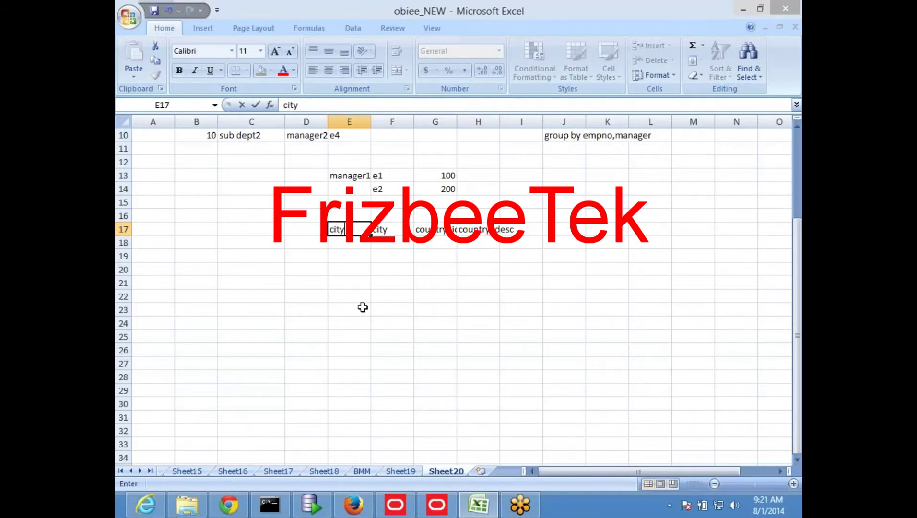
{"action": "type", "text": "_id"}
{"action": "key", "text": "Tab"}
{"action": "key", "text": "F2"}
{"action": "type", "text": "_desc"}
{"action": "key", "text": "Return"}
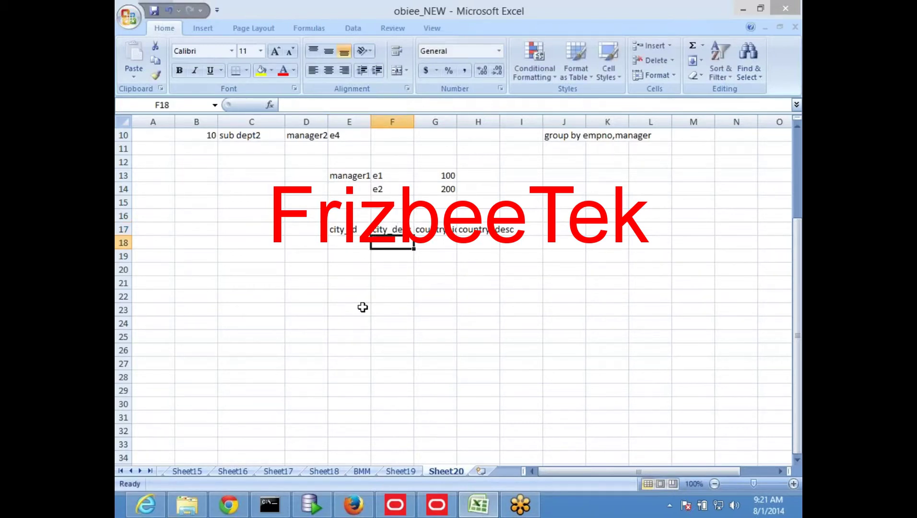
Step: Widen columns E, F and G so the new headers fit
{"action": "left_click_drag", "start_coordinate": [414, 122], "coordinate": [483, 124]}
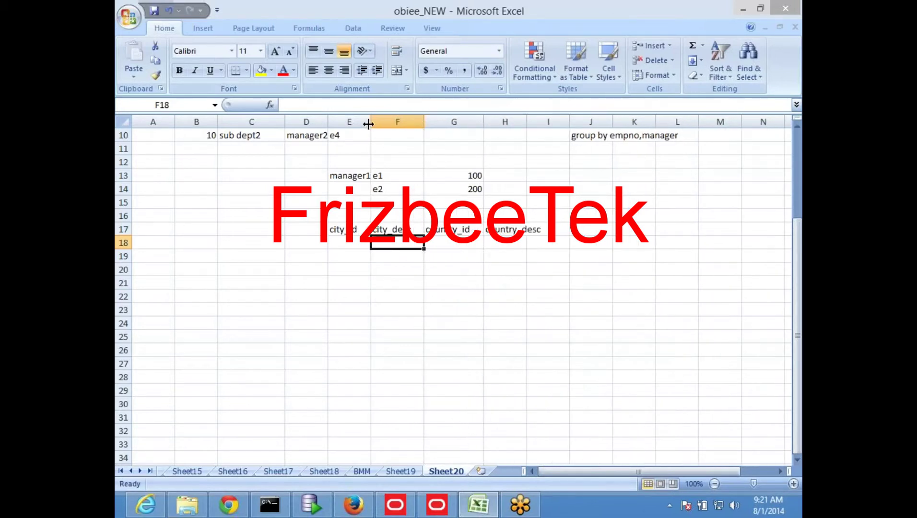
{"action": "left_click_drag", "start_coordinate": [369, 124], "coordinate": [383, 124]}
{"action": "left_click", "coordinate": [487, 296]}
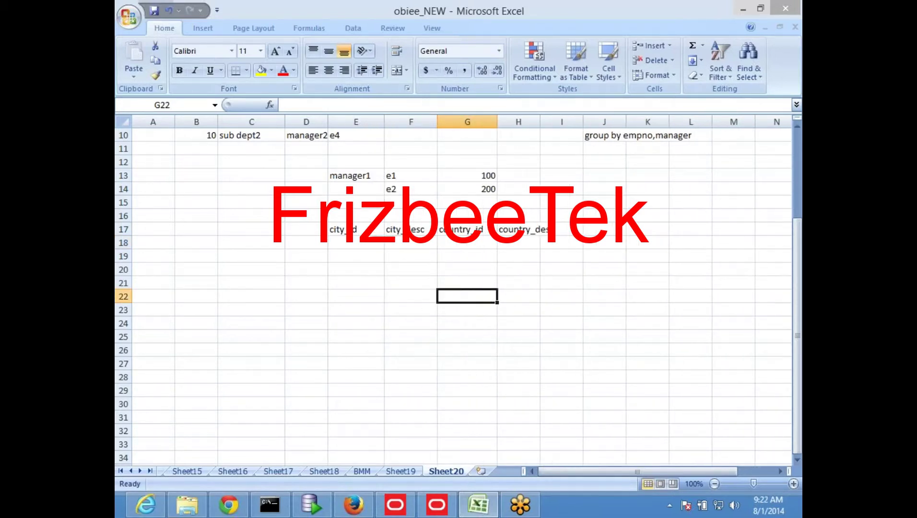
Step: Check the Gmail inbox in Chrome and return to the Excel workbook
{"action": "left_click", "coordinate": [228, 504]}
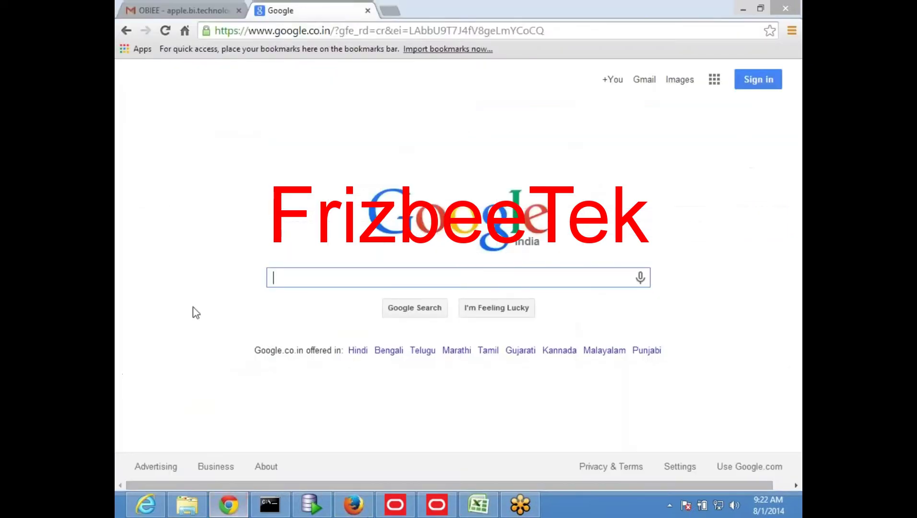
{"action": "left_click", "coordinate": [171, 4]}
{"action": "left_click", "coordinate": [154, 172]}
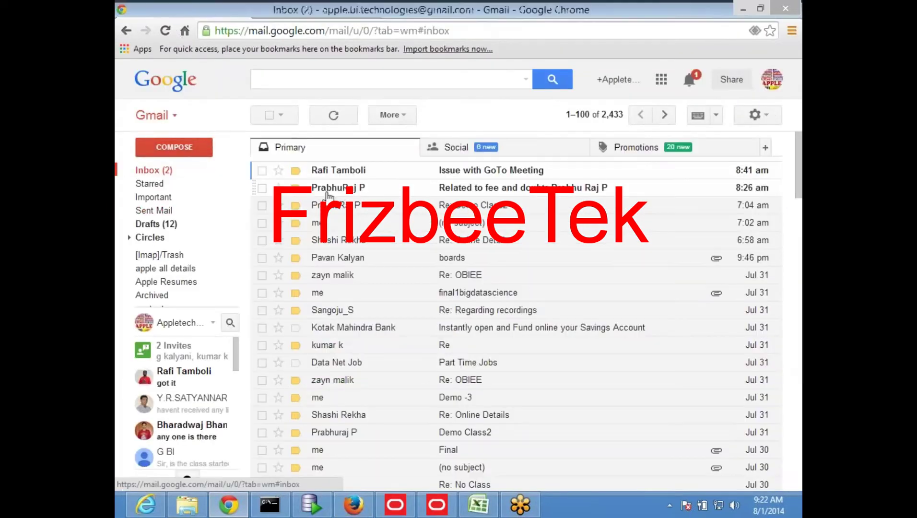
{"action": "left_click", "coordinate": [743, 9]}
{"action": "left_click", "coordinate": [365, 312]}
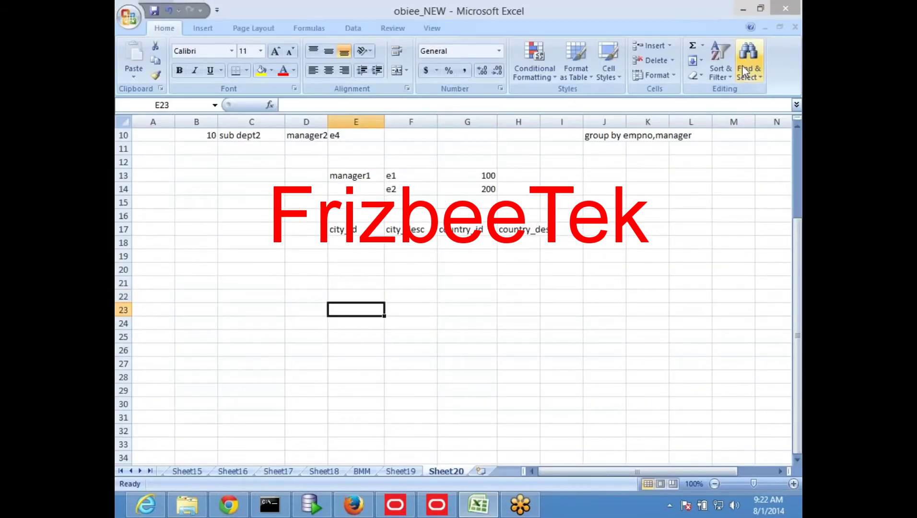
{"action": "left_click", "coordinate": [783, 36]}
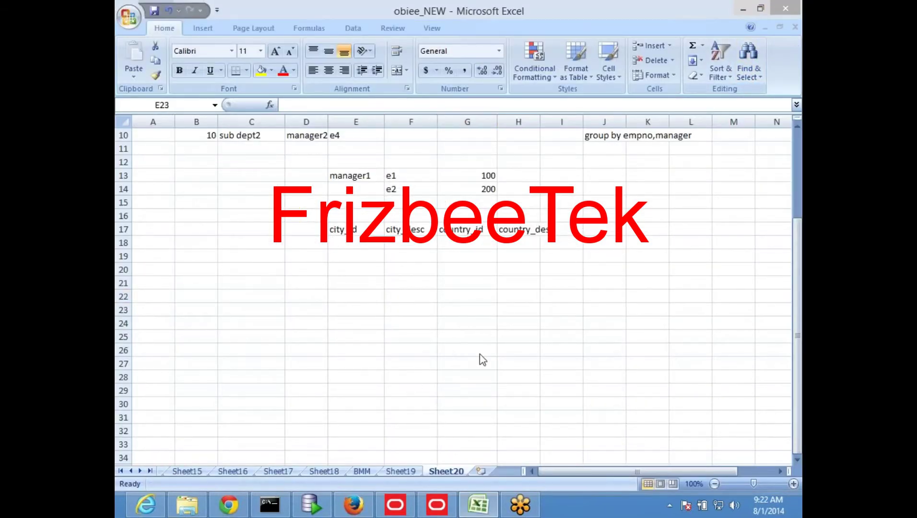
{"action": "left_click", "coordinate": [609, 33]}
Step: Fill row 18 with the city_id c1 and the city_desc hyderabad
{"action": "left_click", "coordinate": [352, 241]}
{"action": "type", "text": "c1"}
{"action": "key", "text": "Tab"}
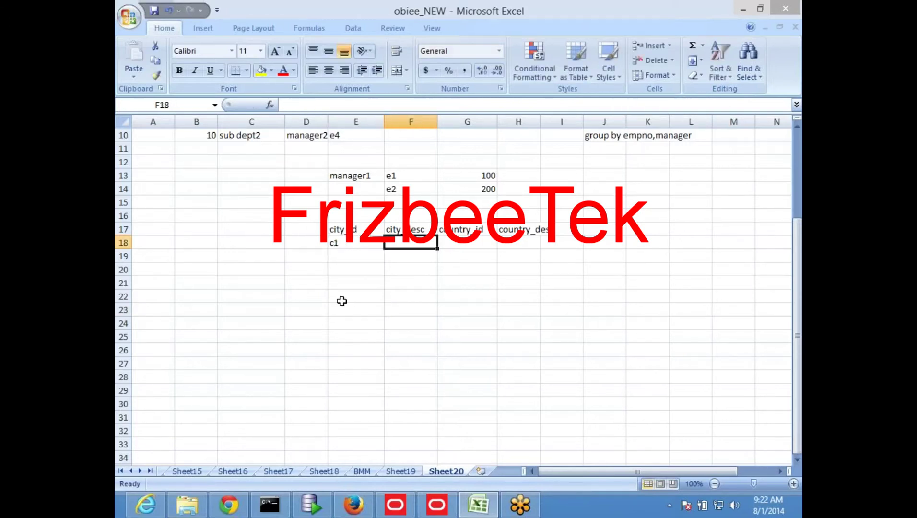
{"action": "type", "text": "hyderabad"}
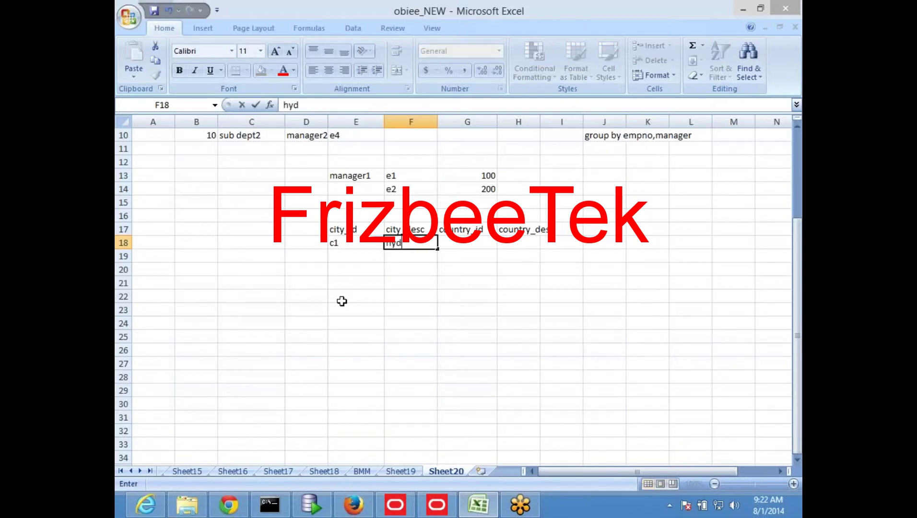
{"action": "key", "text": "Return"}
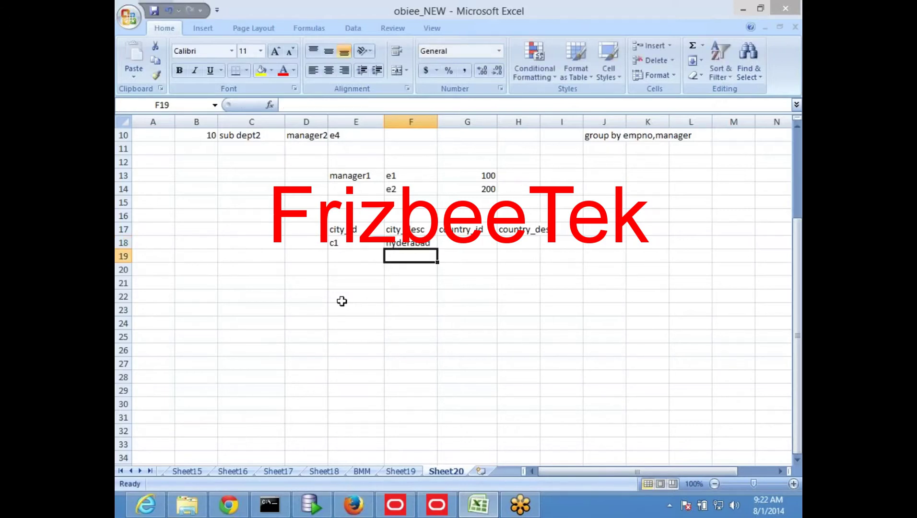
Step: Fill row 19 with the city_id c2 and the same city_desc, hyderabad
{"action": "key", "text": "Left"}
{"action": "type", "text": "c2"}
{"action": "key", "text": "Tab"}
{"action": "type", "text": "hydera"}
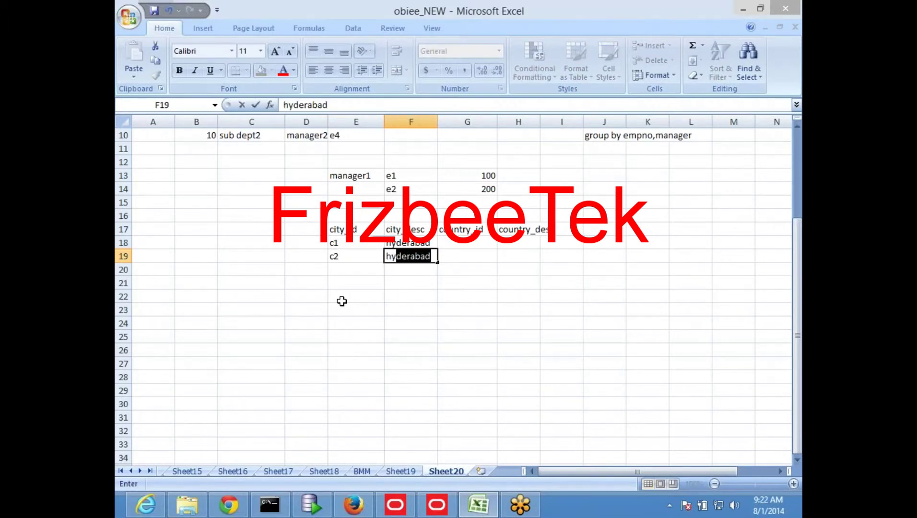
{"action": "key", "text": "Return"}
Step: Enter the country_id values ct1 in G18 and ct2 in G19
{"action": "key", "text": "Up"}
{"action": "key", "text": "Up"}
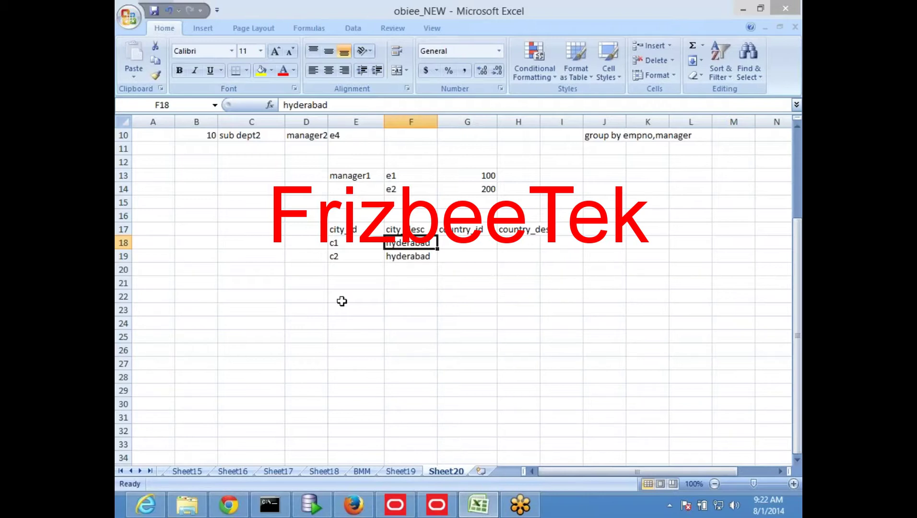
{"action": "key", "text": "Right"}
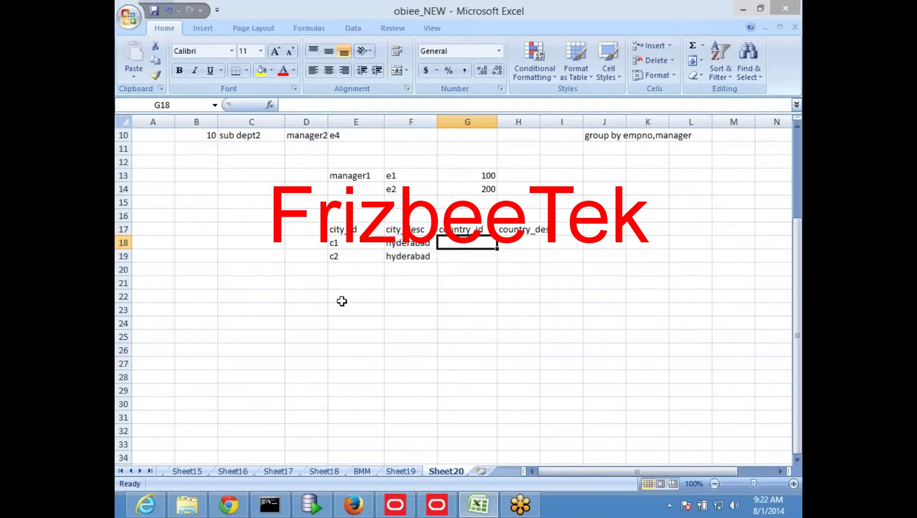
{"action": "type", "text": "c"}
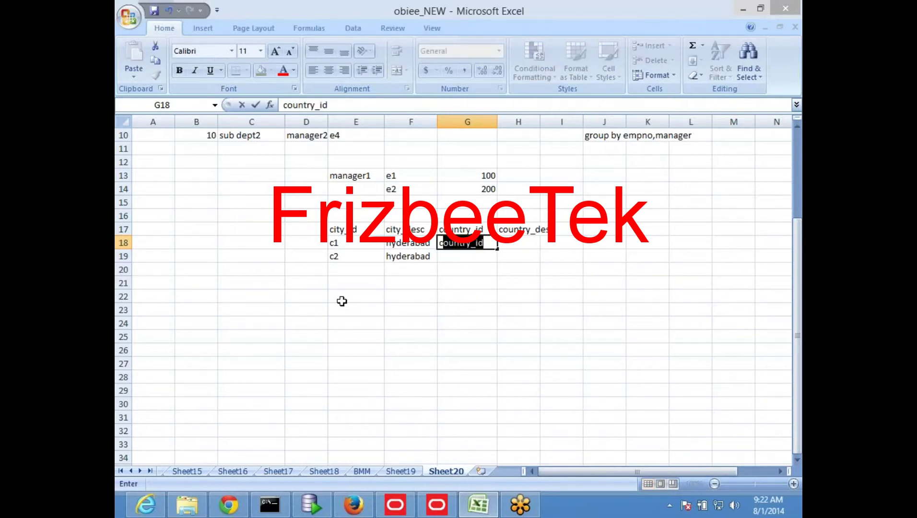
{"action": "type", "text": "t1"}
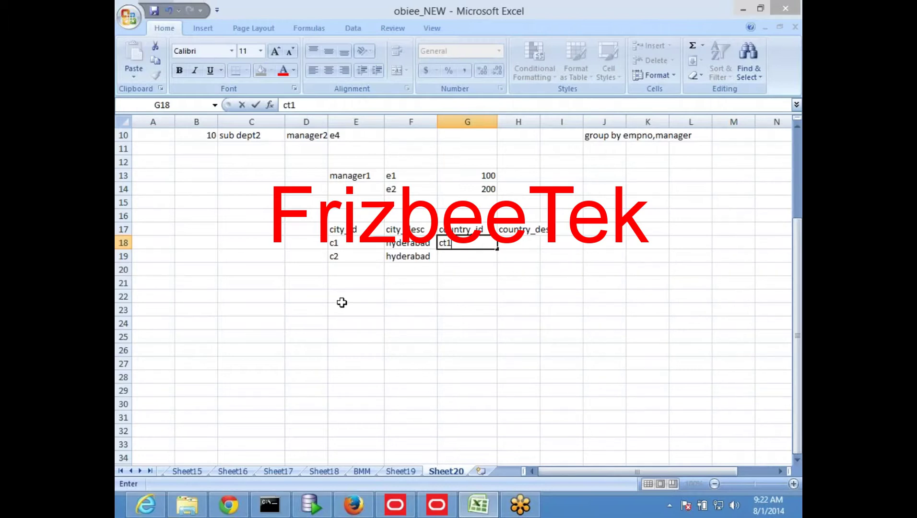
{"action": "key", "text": "Return"}
{"action": "type", "text": "ct2"}
{"action": "key", "text": "Return"}
Step: Enter the country_desc values India in H18 and Pakistan in H19
{"action": "key", "text": "Up"}
{"action": "key", "text": "Up"}
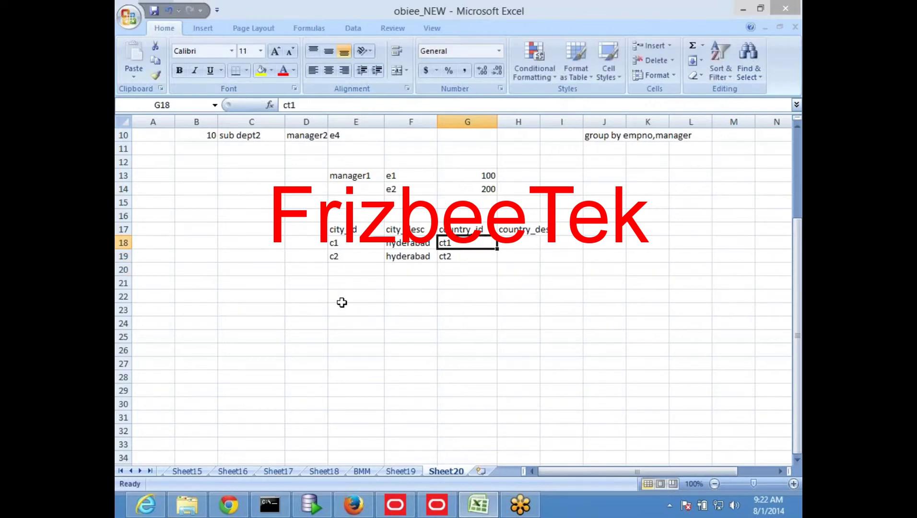
{"action": "key", "text": "Right"}
{"action": "type", "text": "india"}
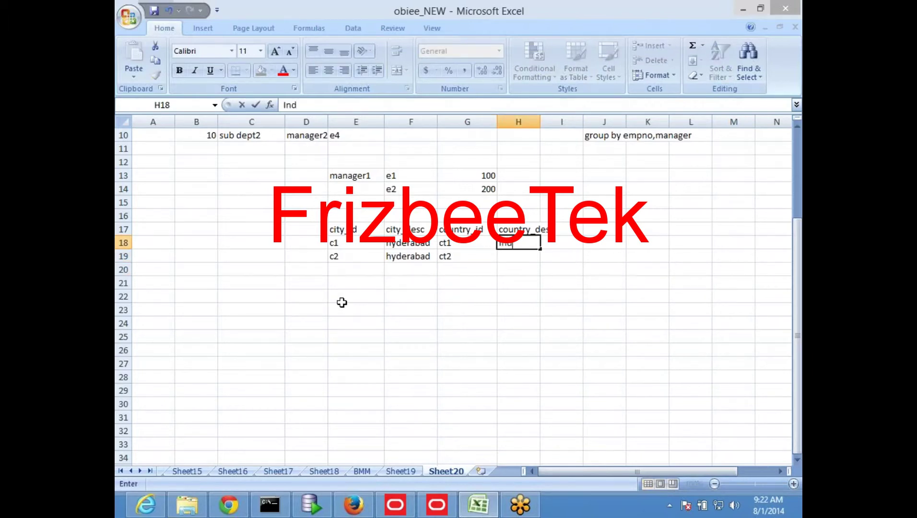
{"action": "key", "text": "Return"}
{"action": "type", "text": "Pakistan"}
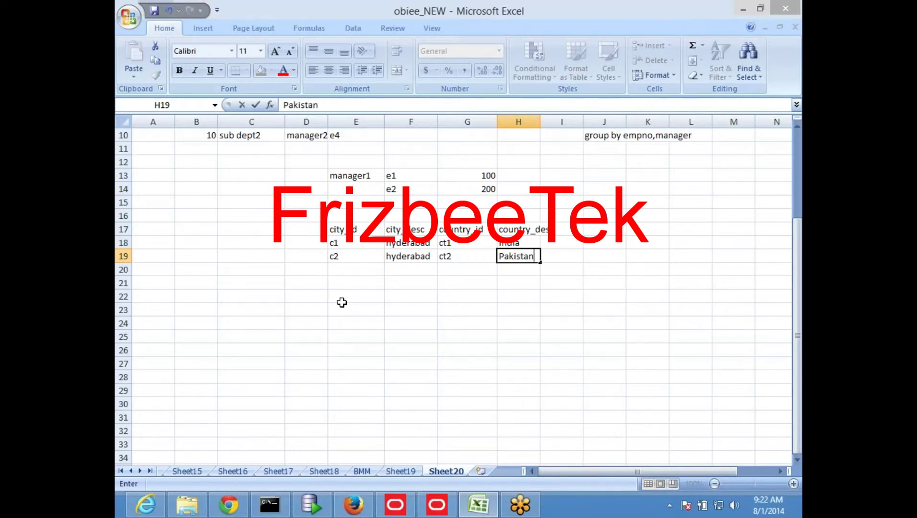
{"action": "key", "text": "Return"}
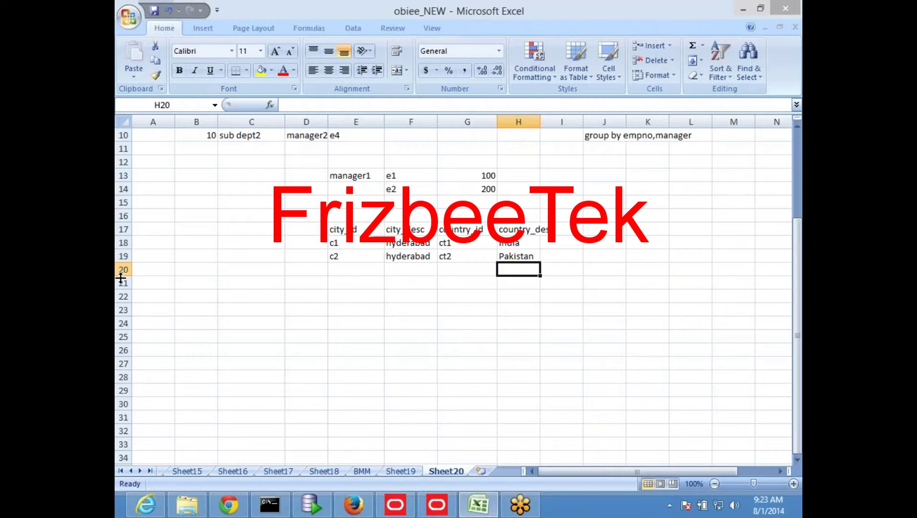
Step: Make the city_desc header and its two values in F17:F19 bold
{"action": "left_click_drag", "start_coordinate": [412, 230], "coordinate": [407, 257]}
{"action": "left_click", "coordinate": [179, 70]}
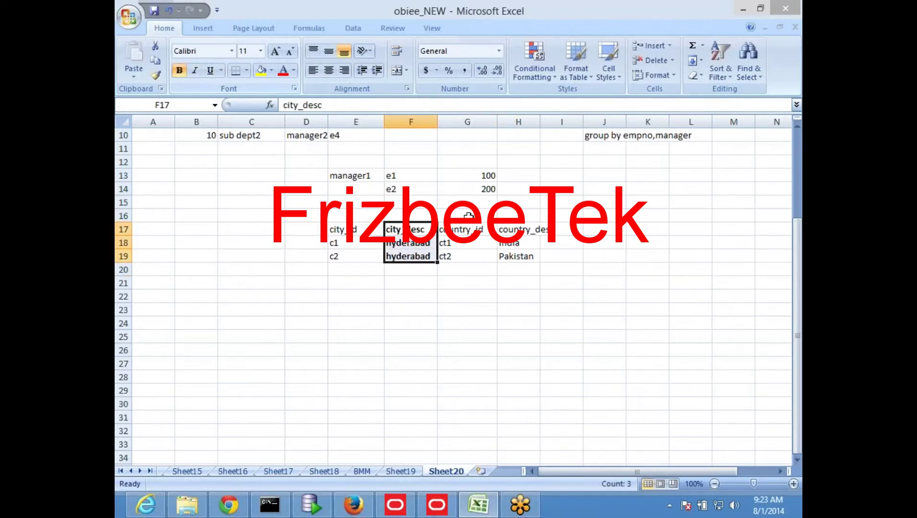
Step: Make the country_desc header and its two values in H17:H19 bold
{"action": "left_click_drag", "start_coordinate": [516, 229], "coordinate": [518, 257]}
{"action": "key", "text": "ctrl+b"}
{"action": "left_click", "coordinate": [508, 334]}
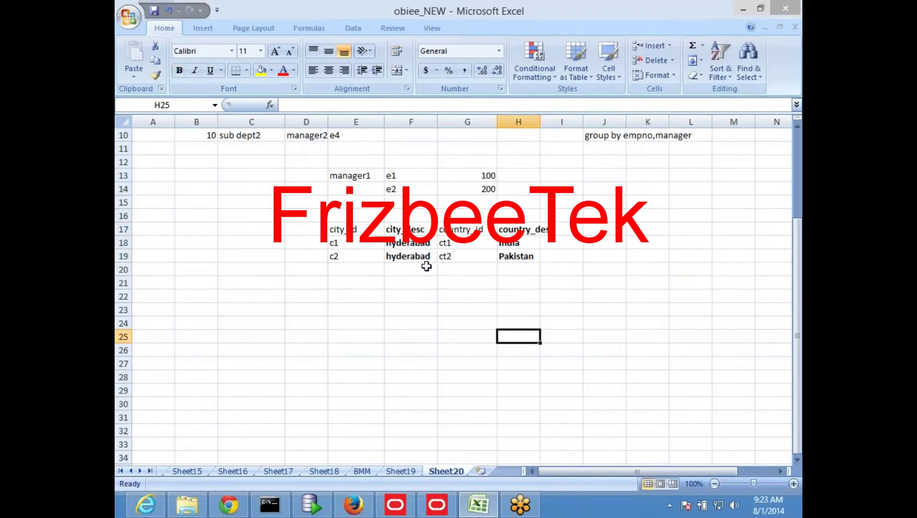
{"action": "left_click", "coordinate": [420, 230]}
{"action": "left_click", "coordinate": [525, 229]}
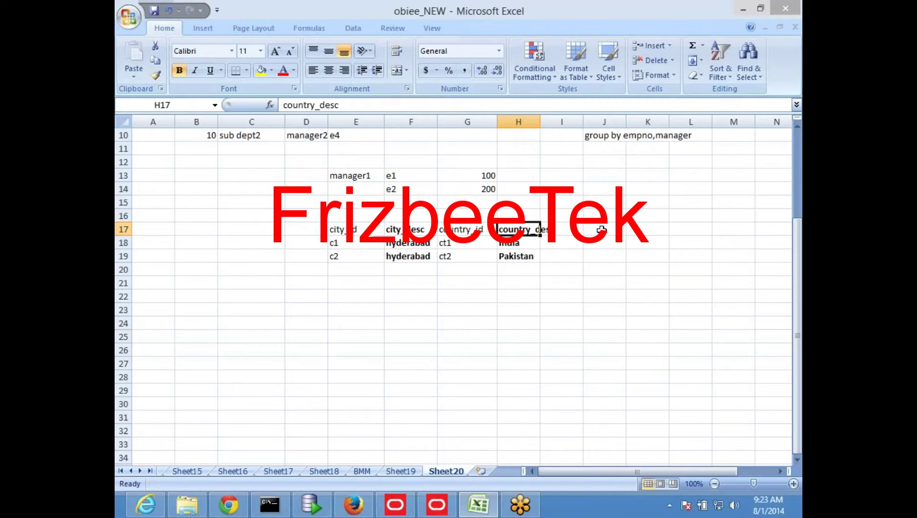
{"action": "left_click", "coordinate": [416, 312]}
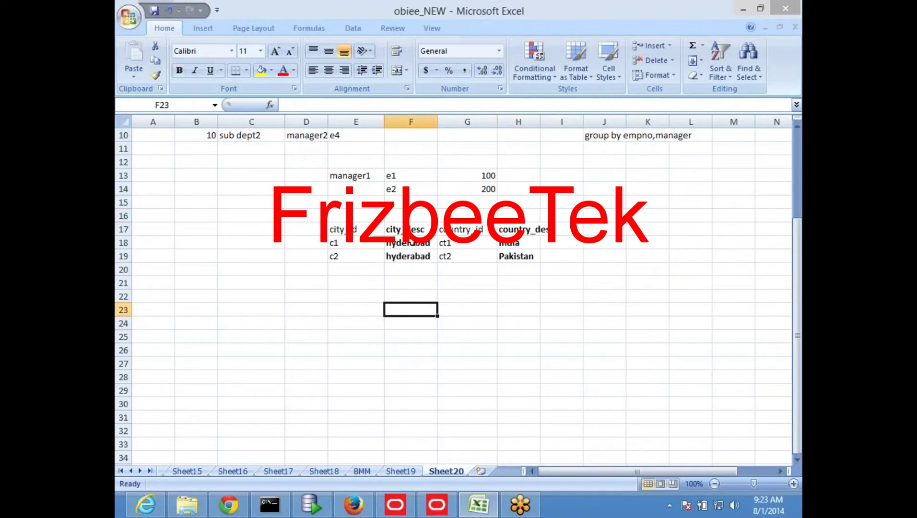
{"action": "left_click", "coordinate": [411, 231]}
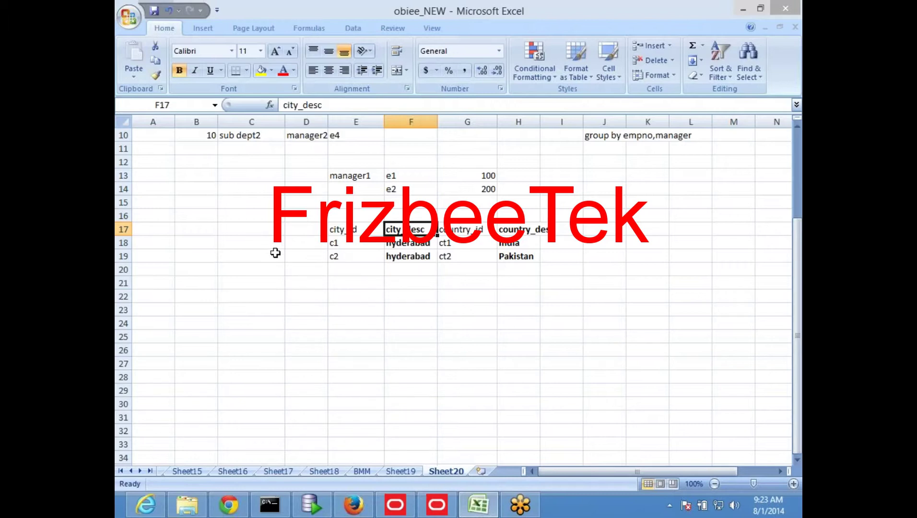
Step: Enter the column header streets in C17, in the same row as the city_id header
{"action": "left_click", "coordinate": [258, 245]}
{"action": "key", "text": "Up"}
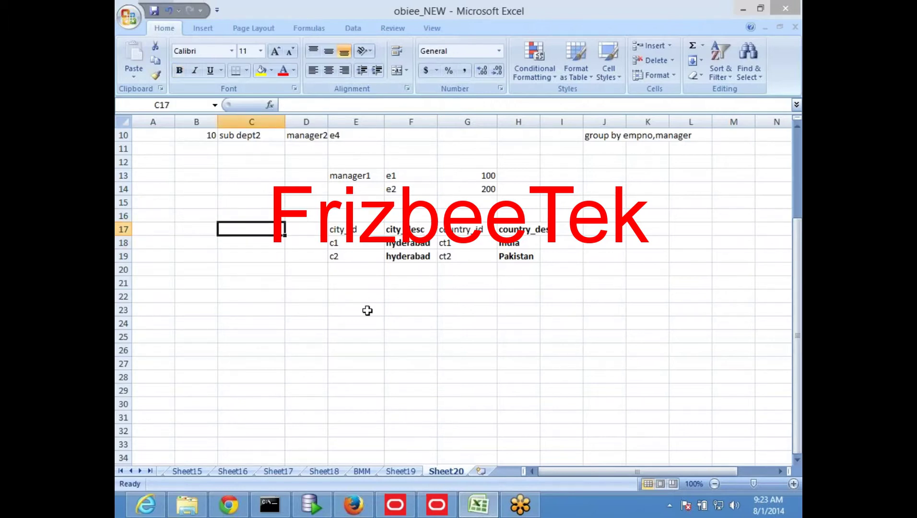
{"action": "type", "text": "streets"}
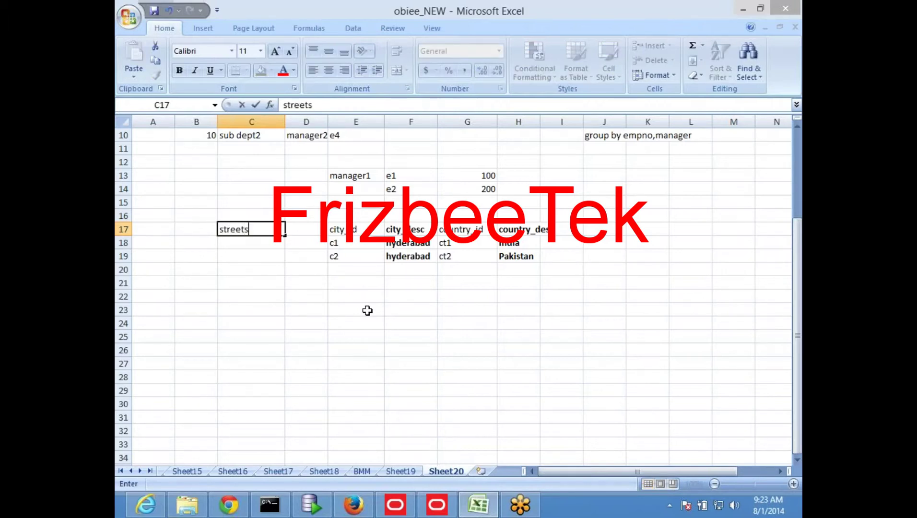
{"action": "key", "text": "Return"}
{"action": "key", "text": "Up"}
{"action": "key", "text": "Down"}
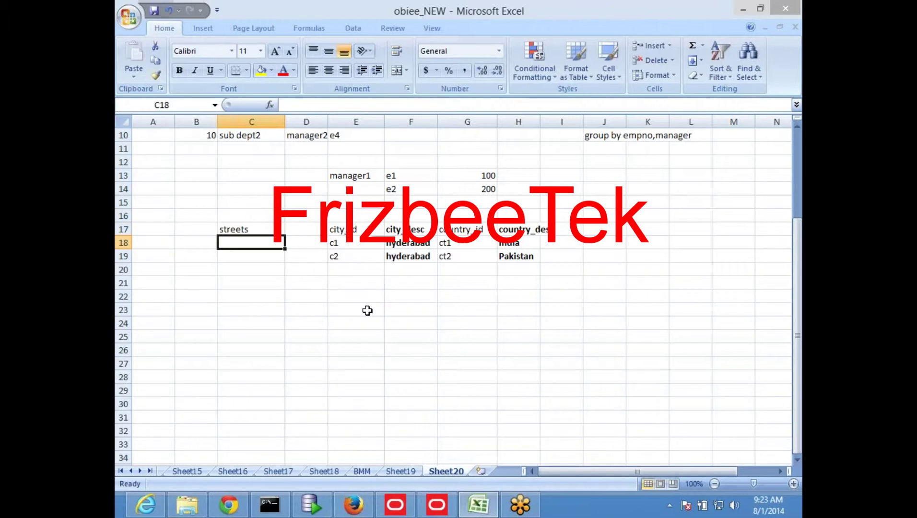
Step: Enter street1 in both C18 and C19 under the streets header
{"action": "type", "text": "street1"}
{"action": "key", "text": "Return"}
{"action": "type", "text": "street1"}
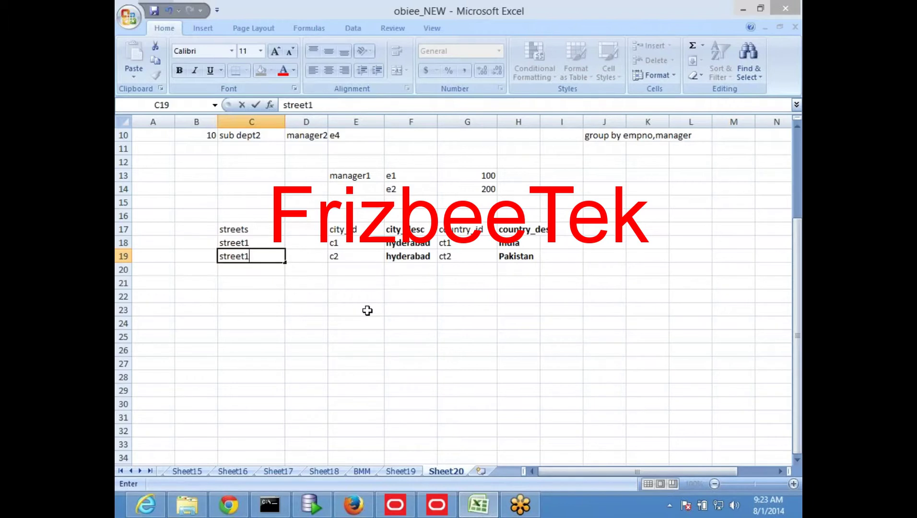
{"action": "key", "text": "Return"}
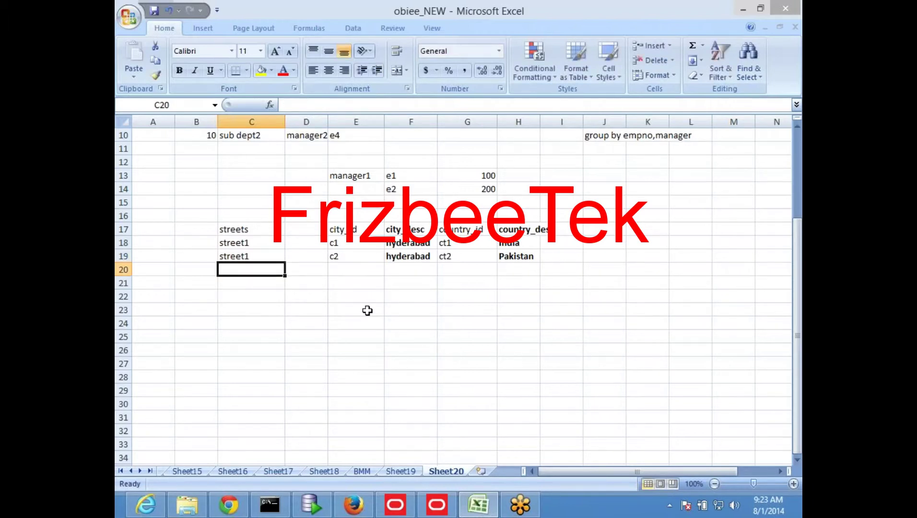
{"action": "left_click", "coordinate": [405, 323]}
{"action": "left_click_drag", "start_coordinate": [400, 230], "coordinate": [403, 259]}
{"action": "left_click", "coordinate": [412, 295]}
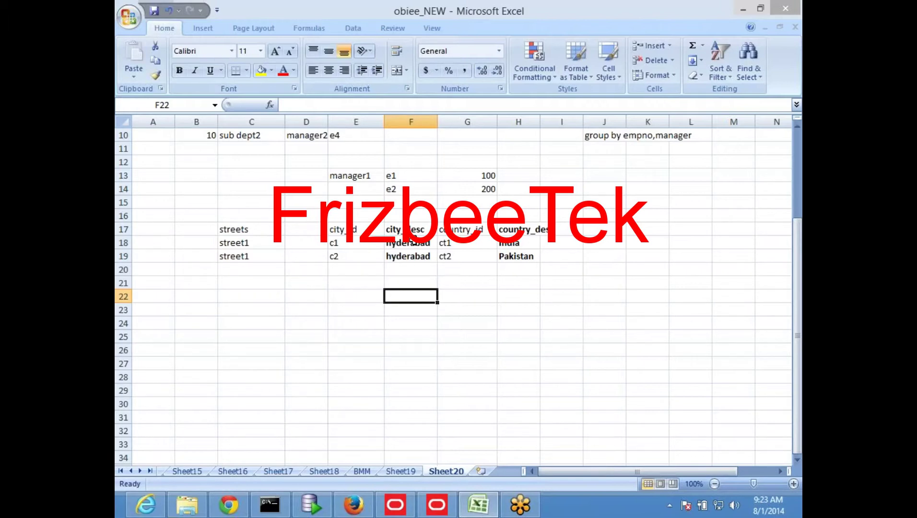
{"action": "left_click", "coordinate": [409, 245]}
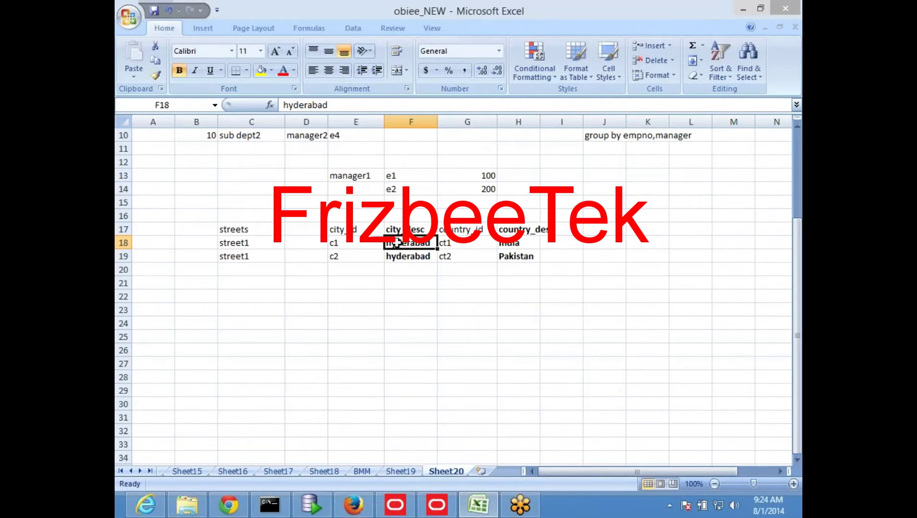
{"action": "left_click", "coordinate": [253, 241]}
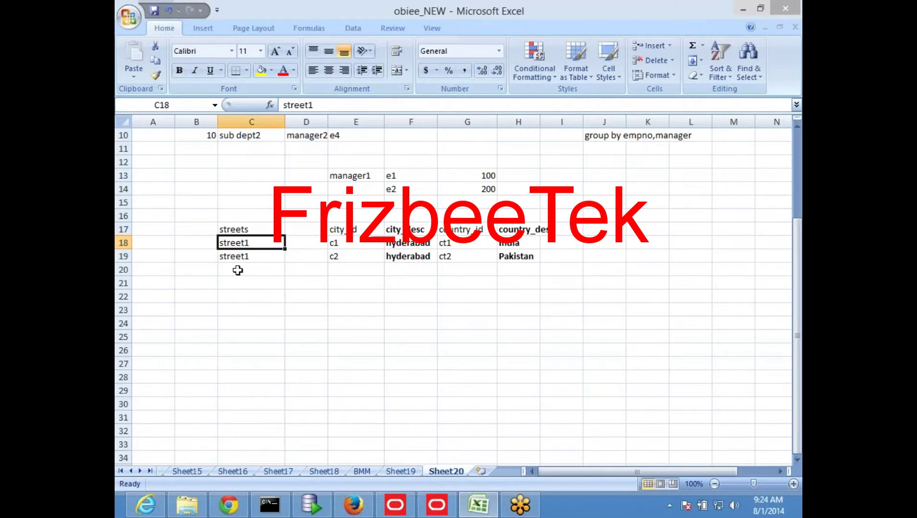
Step: Change the street value in C19 to street2
{"action": "double_click", "coordinate": [256, 261]}
{"action": "key", "text": "BackSpace"}
{"action": "type", "text": "2"}
{"action": "key", "text": "Return"}
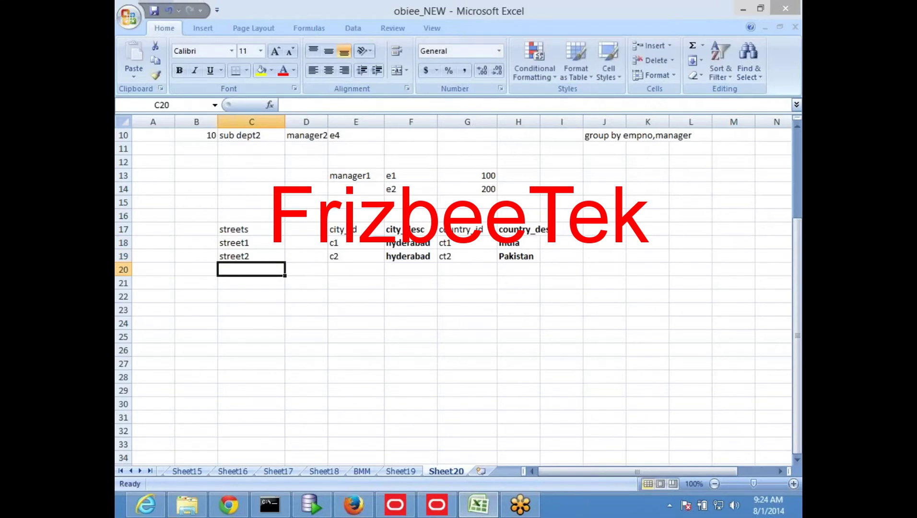
{"action": "left_click", "coordinate": [421, 258]}
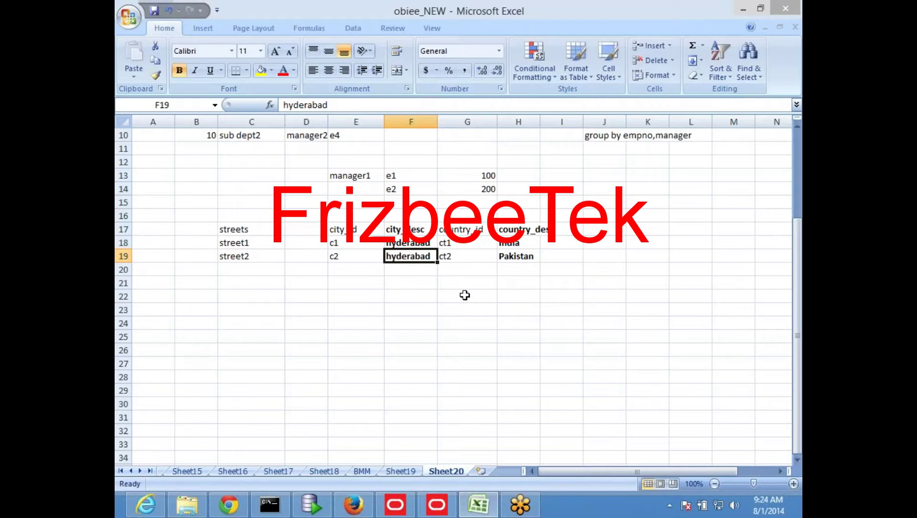
Step: Shade the city_id cells E16:E20 and the country_id cells G17:G20 with a light gray fill
{"action": "left_click_drag", "start_coordinate": [355, 222], "coordinate": [352, 271]}
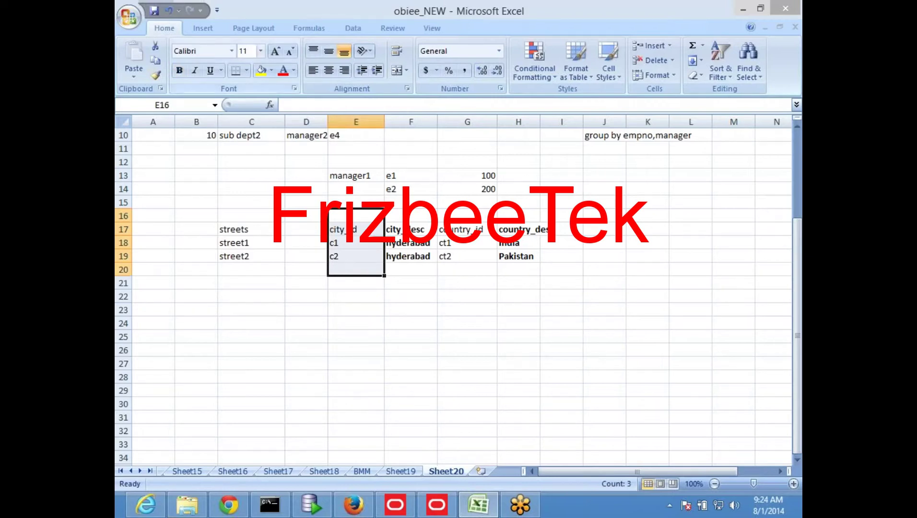
{"action": "left_click", "coordinate": [270, 72]}
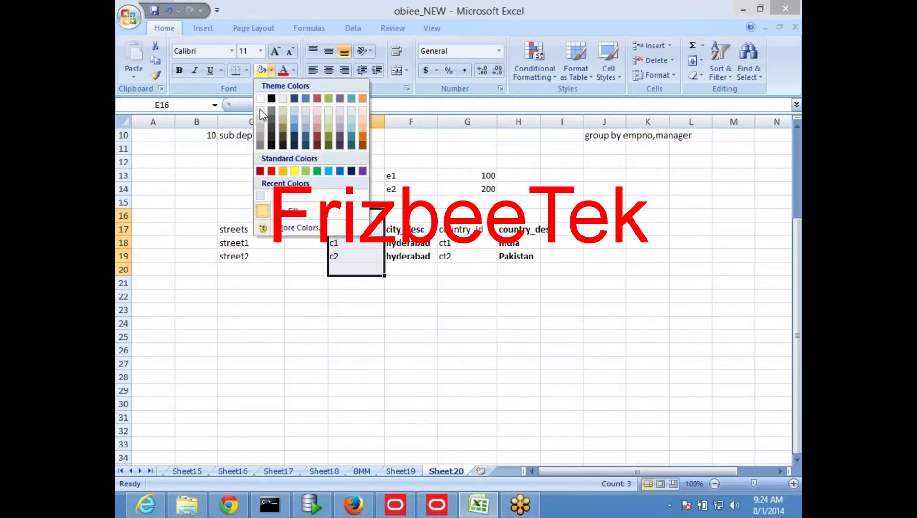
{"action": "left_click", "coordinate": [260, 122]}
{"action": "left_click_drag", "start_coordinate": [462, 228], "coordinate": [468, 271]}
{"action": "left_click", "coordinate": [259, 70]}
{"action": "left_click", "coordinate": [457, 316]}
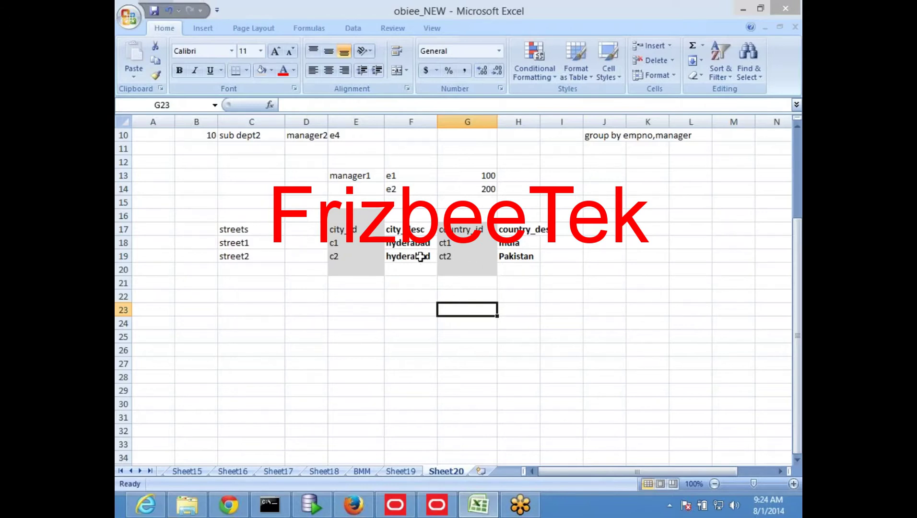
{"action": "left_click", "coordinate": [411, 246]}
{"action": "left_click", "coordinate": [409, 259]}
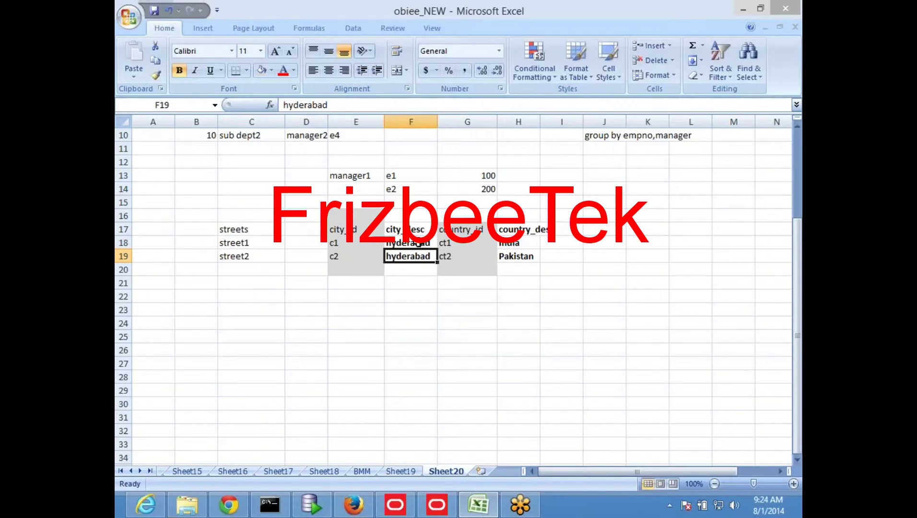
{"action": "left_click", "coordinate": [418, 243]}
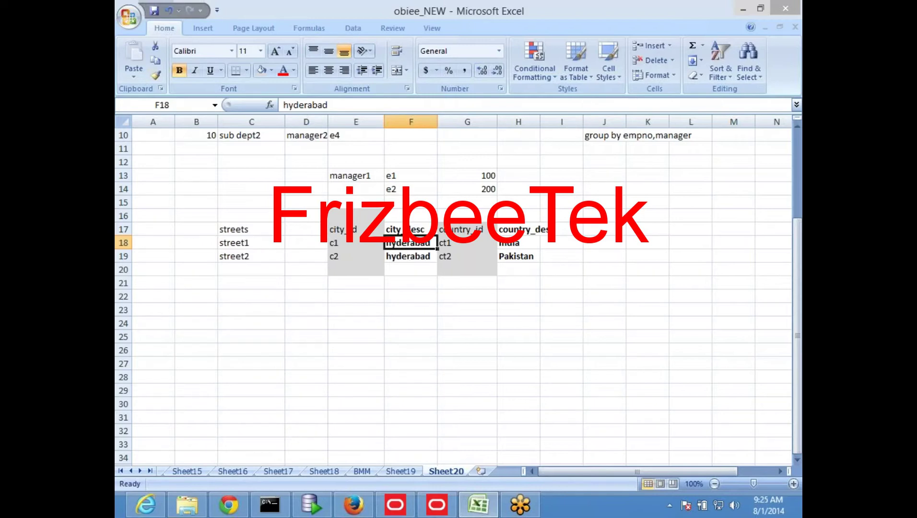
{"action": "left_click", "coordinate": [416, 258]}
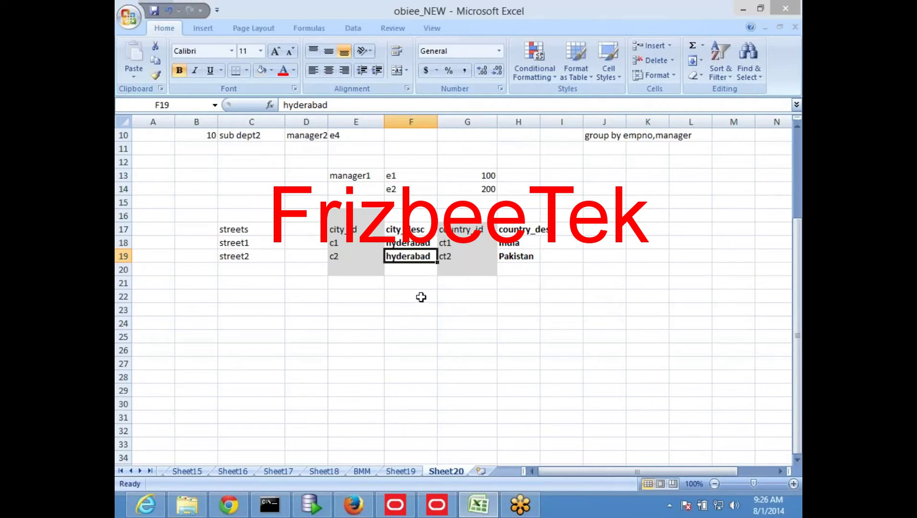
Step: Switch to the Oracle BI Administration Tool and open the Brand level of Dim Hier Product, checking out its objects
{"action": "left_click", "coordinate": [436, 506]}
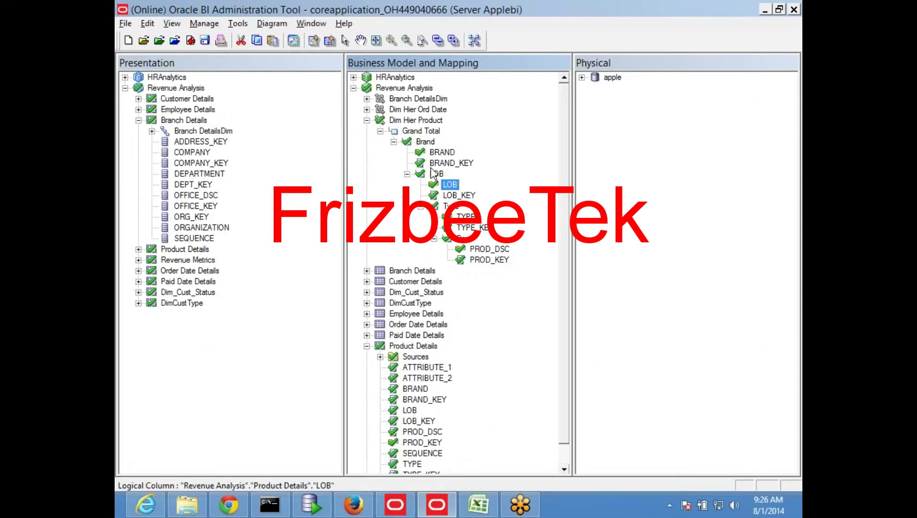
{"action": "left_click", "coordinate": [426, 143]}
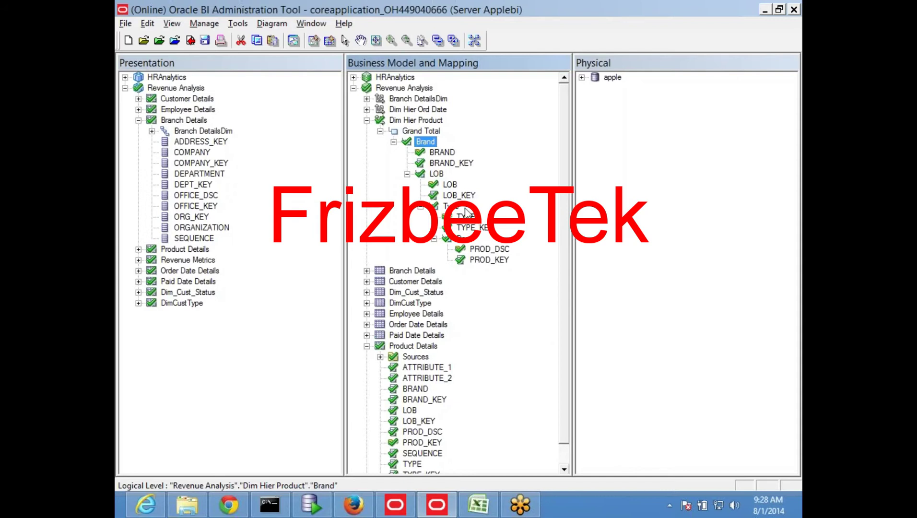
{"action": "double_click", "coordinate": [424, 141]}
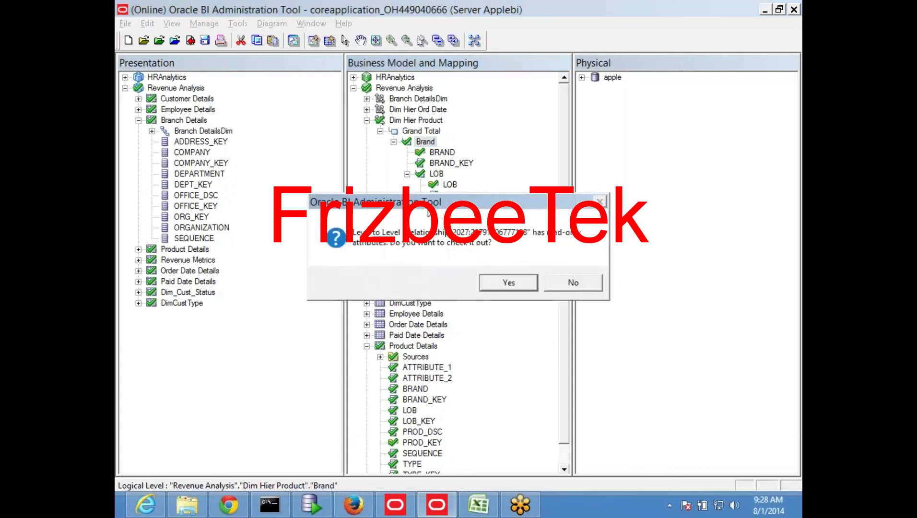
{"action": "left_click", "coordinate": [494, 283]}
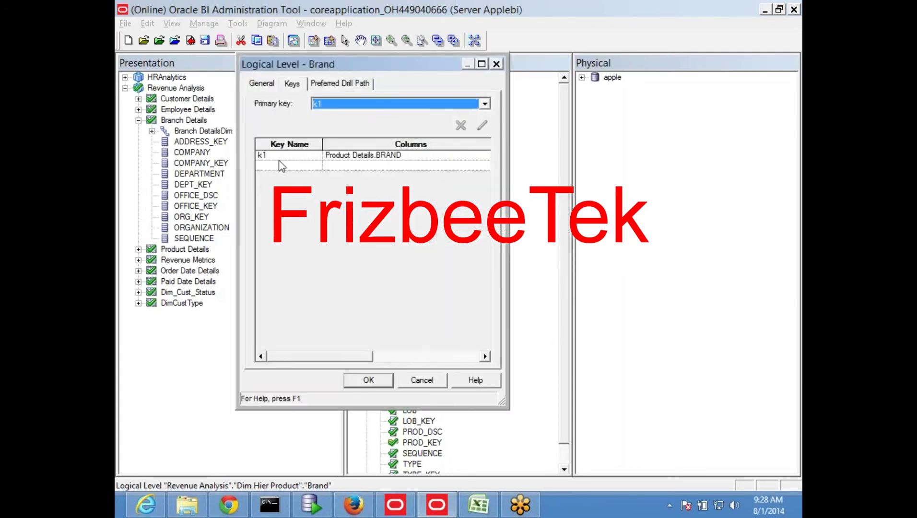
{"action": "left_click", "coordinate": [415, 163]}
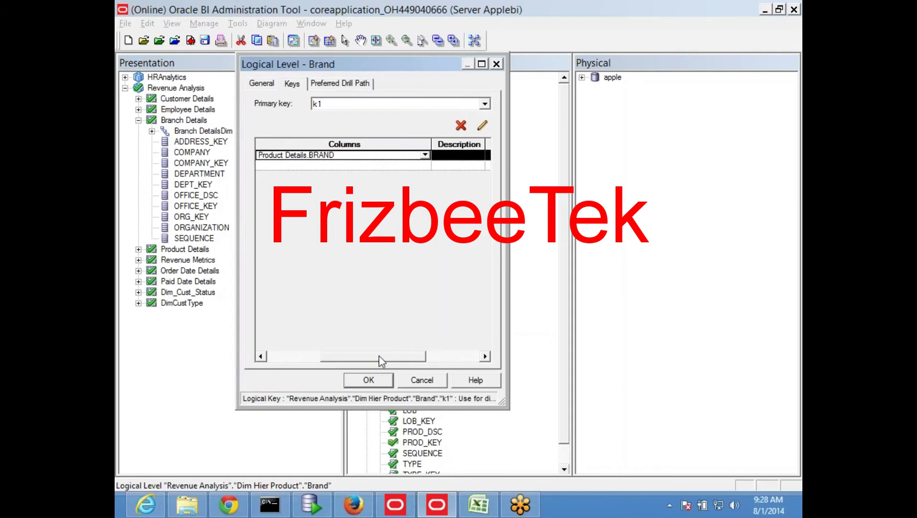
{"action": "left_click_drag", "start_coordinate": [378, 355], "coordinate": [454, 352]}
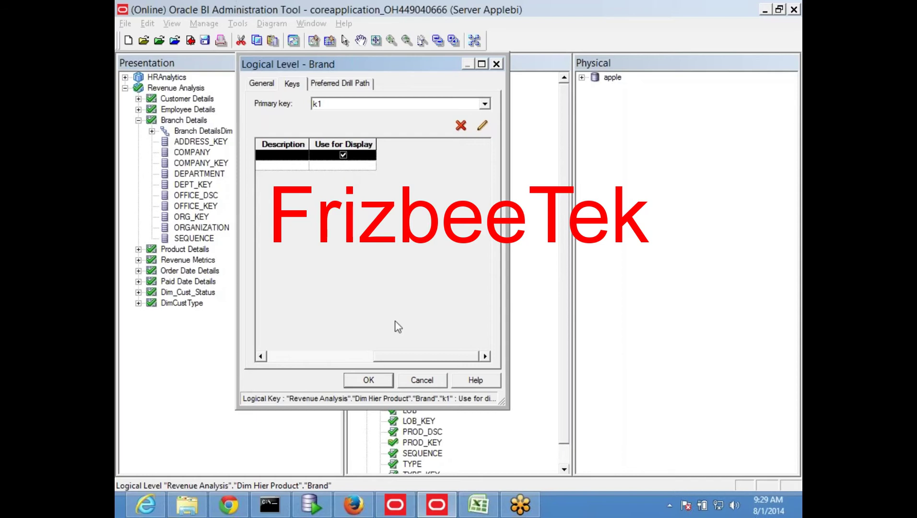
{"action": "left_click", "coordinate": [461, 127]}
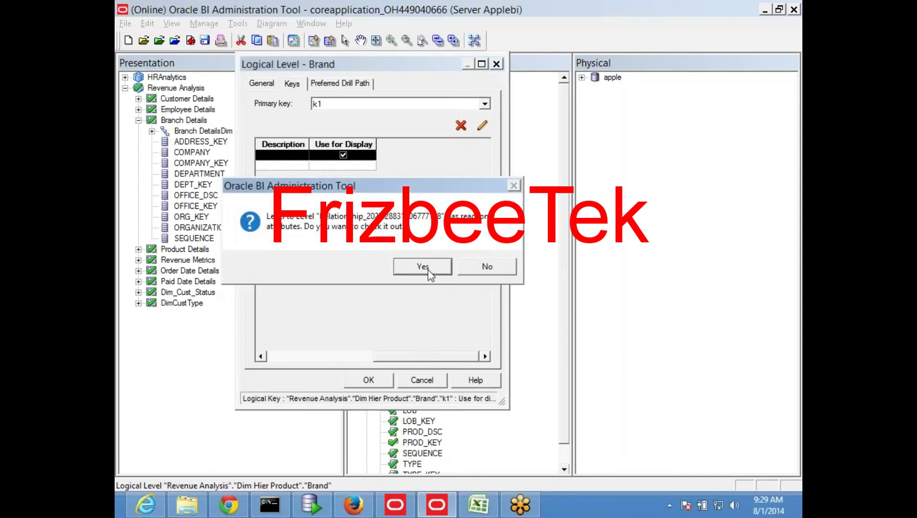
{"action": "left_click", "coordinate": [376, 267]}
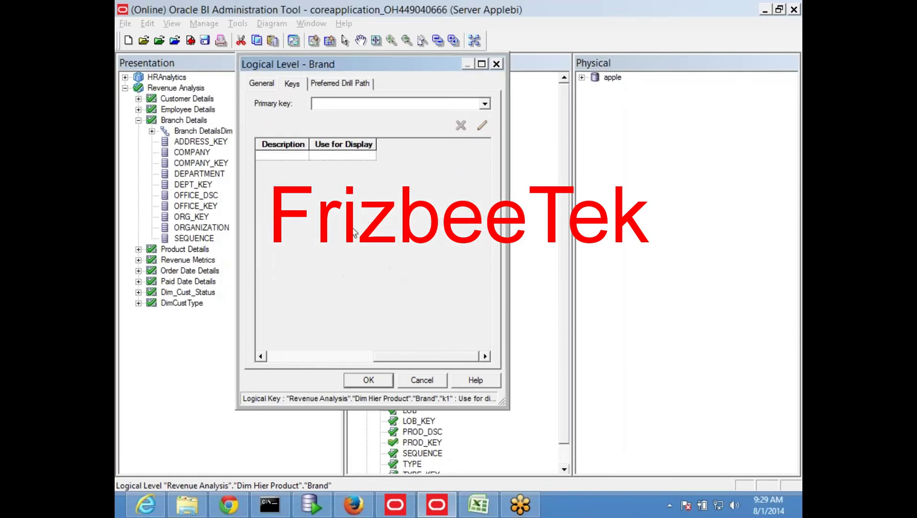
{"action": "left_click", "coordinate": [421, 381]}
Step: Edit the Brand level's key k1 to use the BRAND_KEY column instead of BRAND, with Use for display off
{"action": "double_click", "coordinate": [429, 144]}
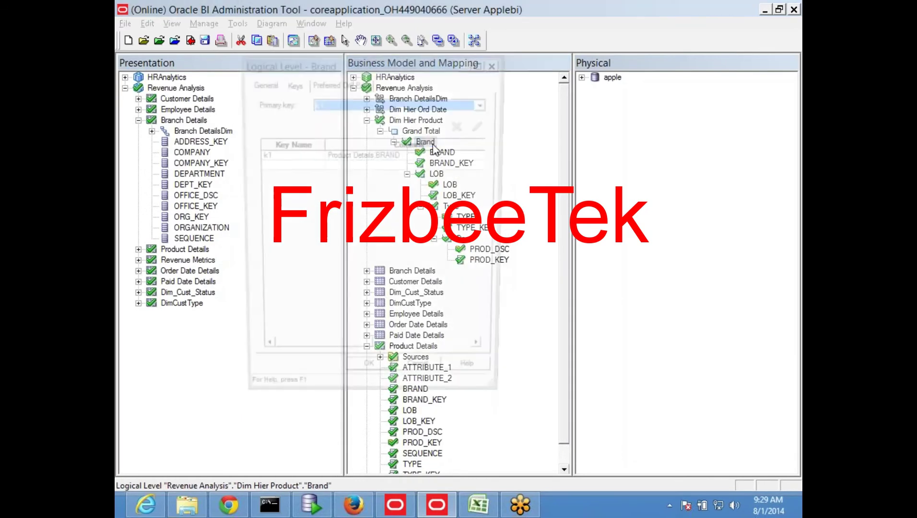
{"action": "left_click", "coordinate": [263, 155]}
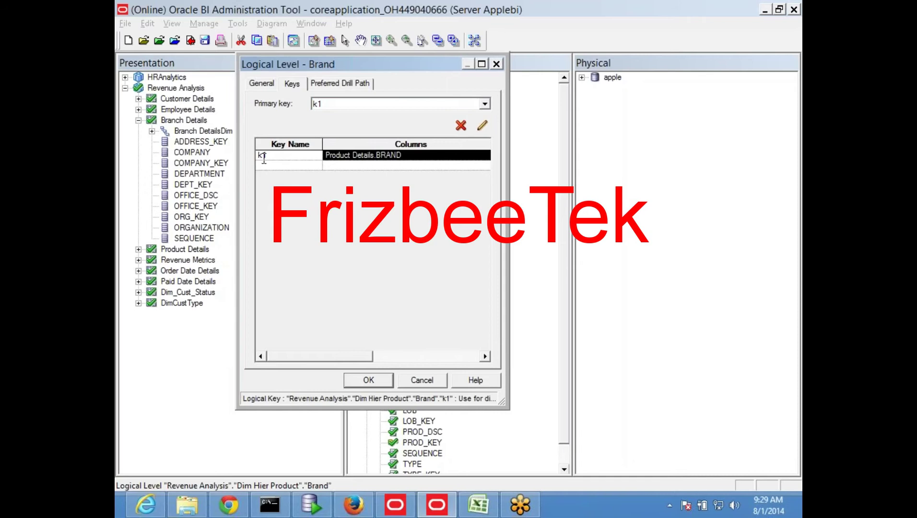
{"action": "left_click", "coordinate": [426, 157]}
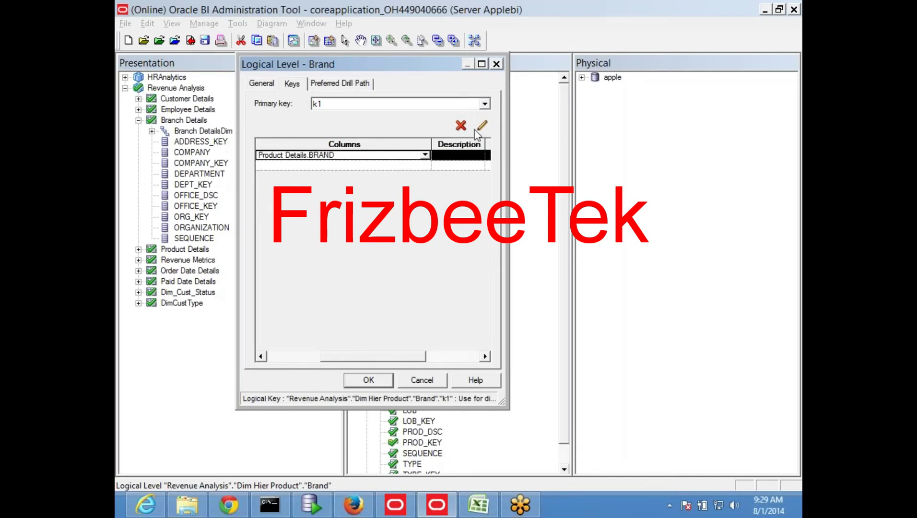
{"action": "left_click", "coordinate": [482, 125]}
{"action": "left_click", "coordinate": [329, 239]}
{"action": "left_click", "coordinate": [329, 227]}
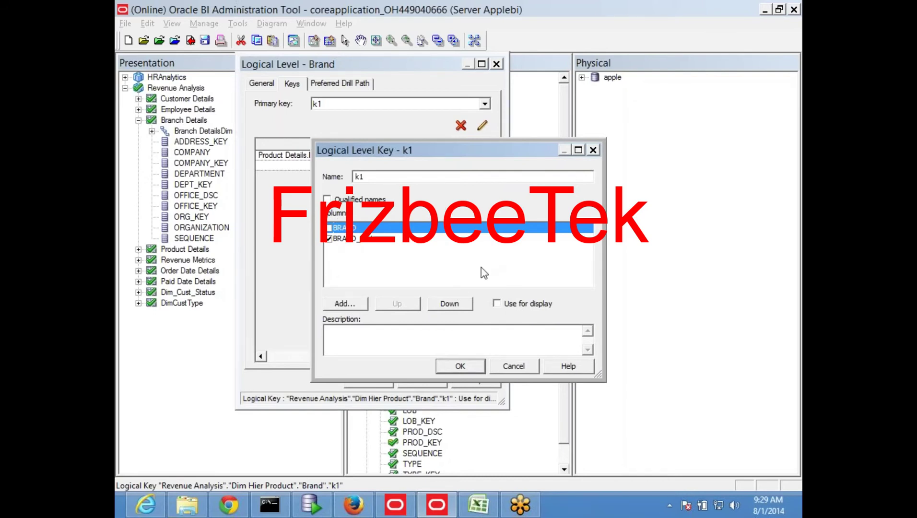
{"action": "left_click", "coordinate": [461, 366]}
Step: Add a second key k11 to the Brand level based on the BRAND column with Use for display on, and save the level
{"action": "left_click_drag", "start_coordinate": [410, 356], "coordinate": [307, 363]}
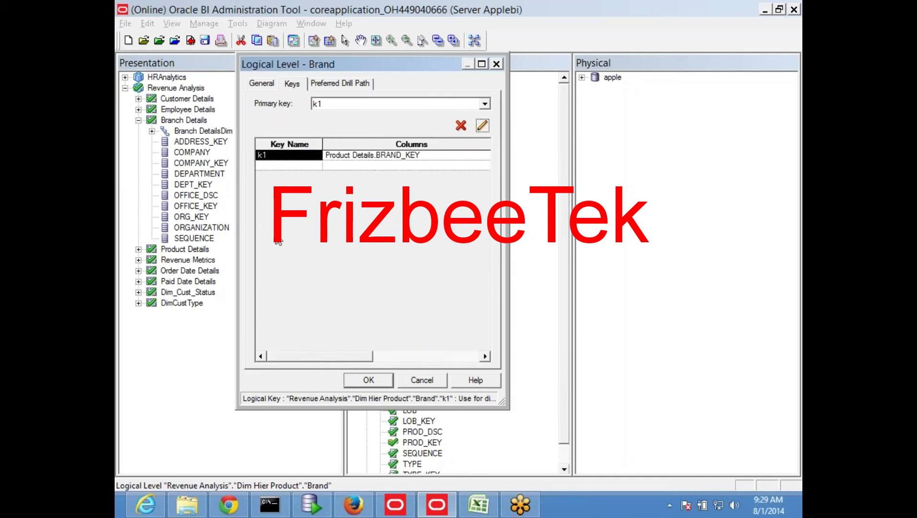
{"action": "left_click", "coordinate": [272, 165]}
{"action": "type", "text": "k11"}
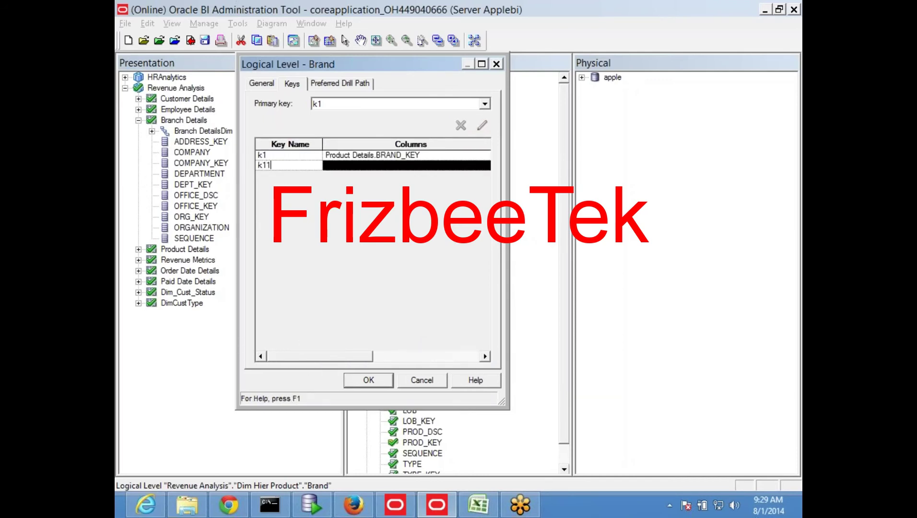
{"action": "left_click", "coordinate": [377, 166]}
{"action": "left_click", "coordinate": [483, 126]}
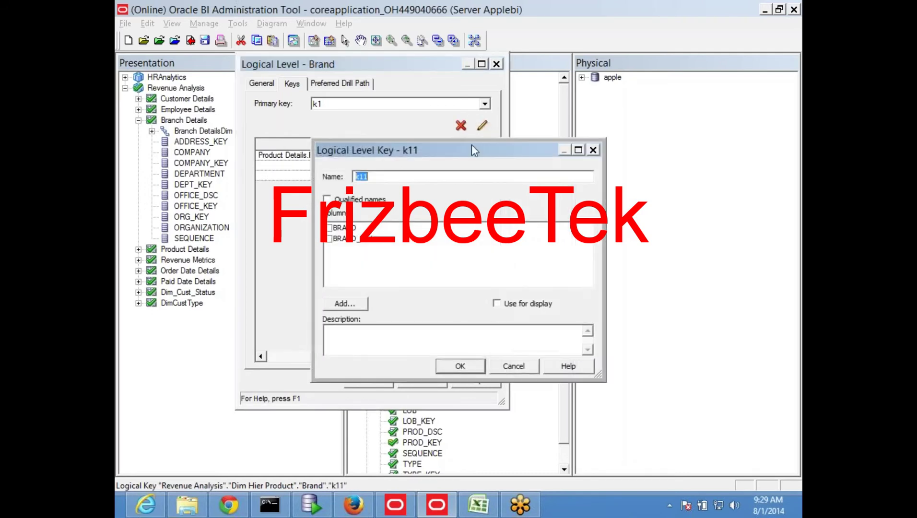
{"action": "left_click", "coordinate": [329, 229]}
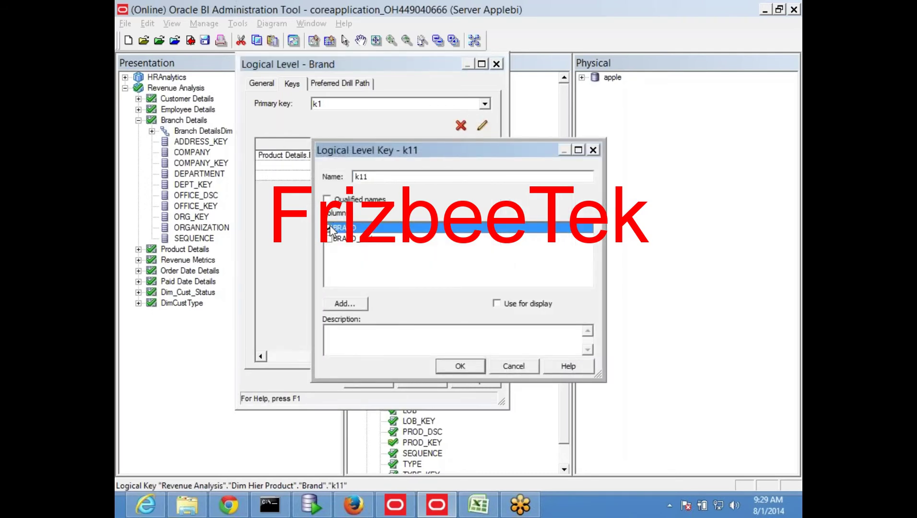
{"action": "left_click", "coordinate": [498, 303]}
{"action": "left_click", "coordinate": [466, 366]}
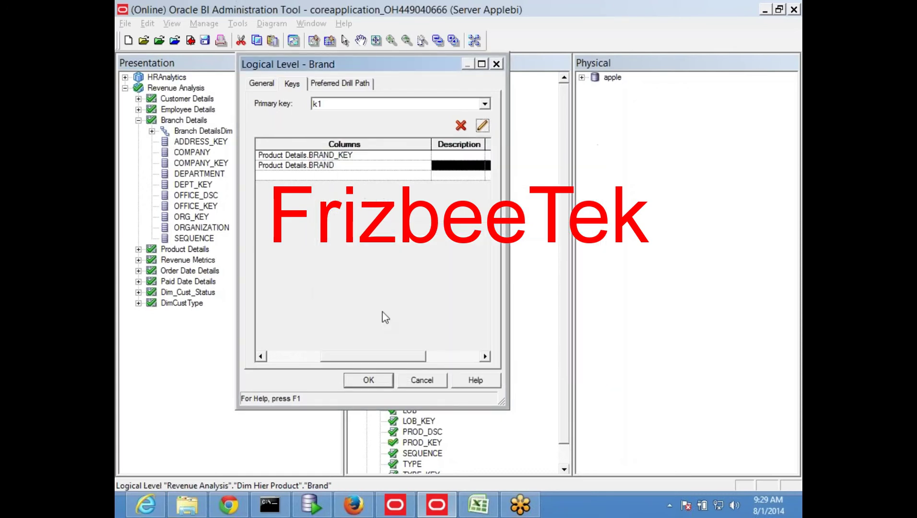
{"action": "left_click", "coordinate": [347, 166]}
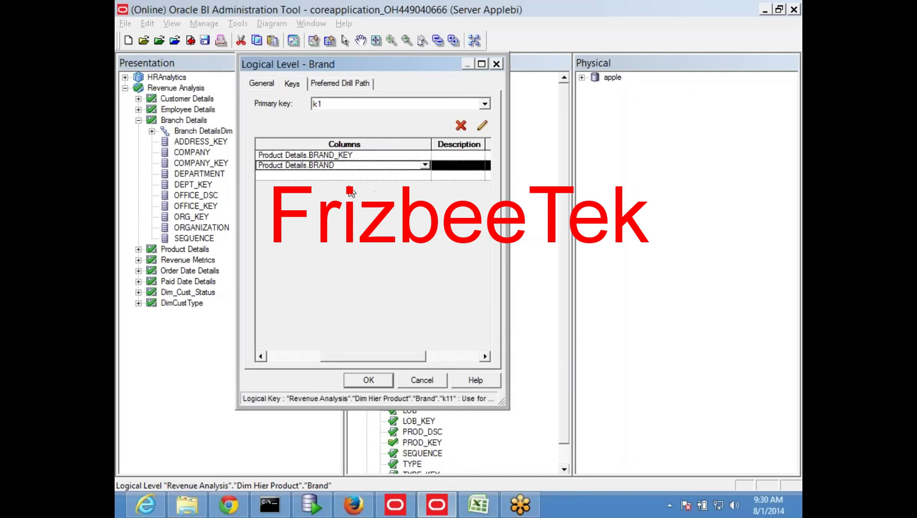
{"action": "left_click", "coordinate": [369, 380]}
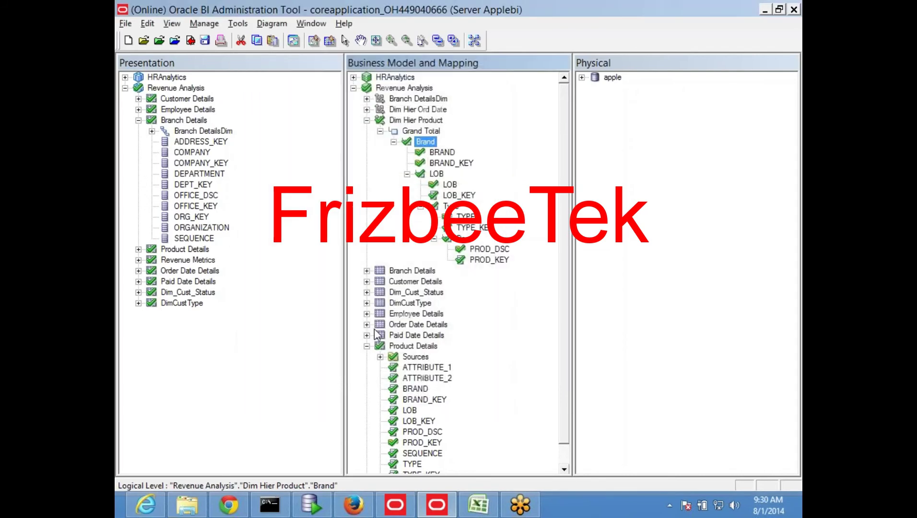
Step: Check out the LOB level and change its key k2 to use LOB_KEY instead of LOB, with Use for display off
{"action": "double_click", "coordinate": [444, 174]}
{"action": "left_click", "coordinate": [519, 283]}
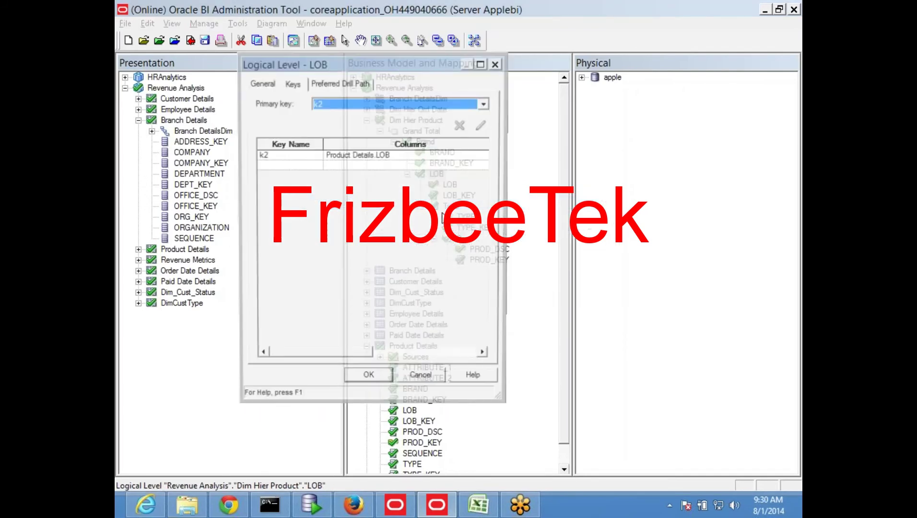
{"action": "left_click", "coordinate": [288, 158]}
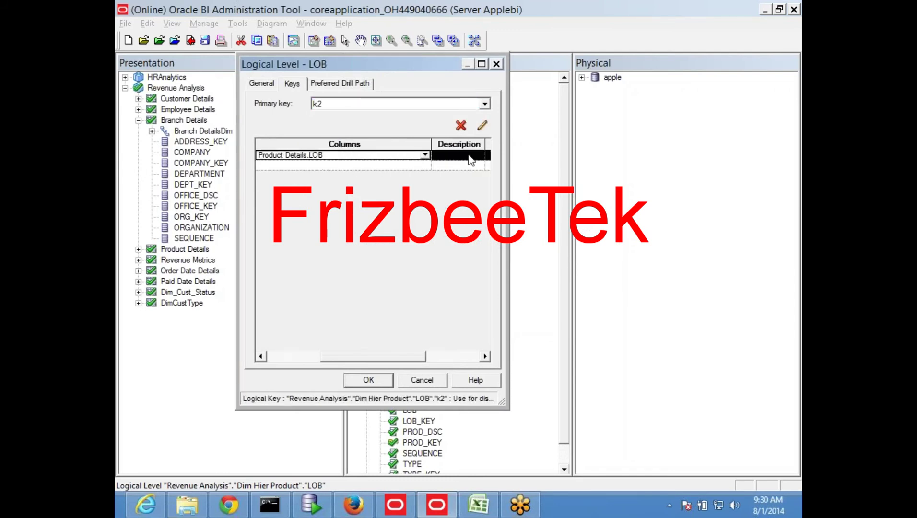
{"action": "left_click", "coordinate": [481, 126]}
{"action": "left_click", "coordinate": [329, 239]}
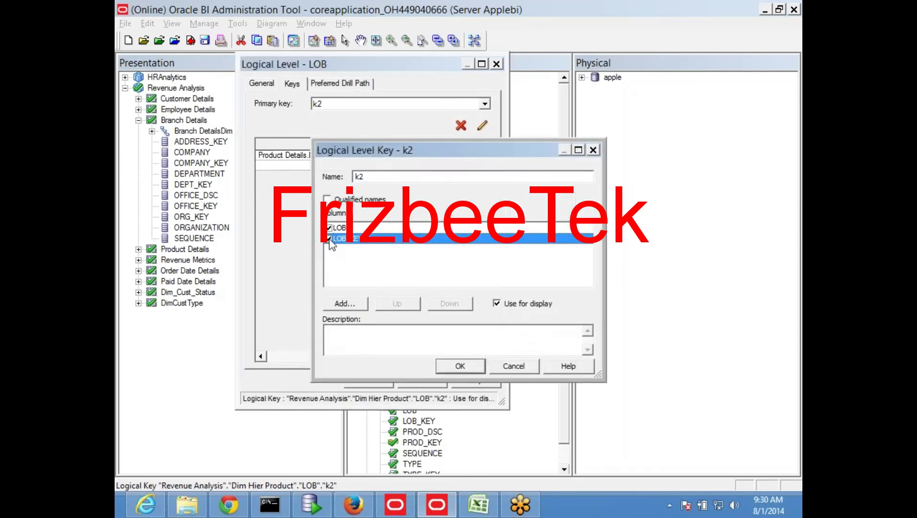
{"action": "left_click", "coordinate": [329, 227]}
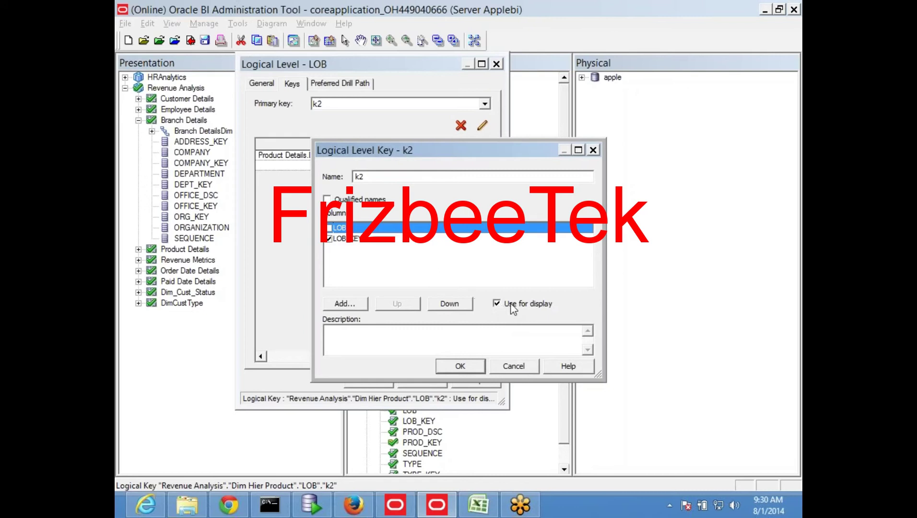
{"action": "left_click", "coordinate": [497, 303]}
{"action": "left_click", "coordinate": [464, 368]}
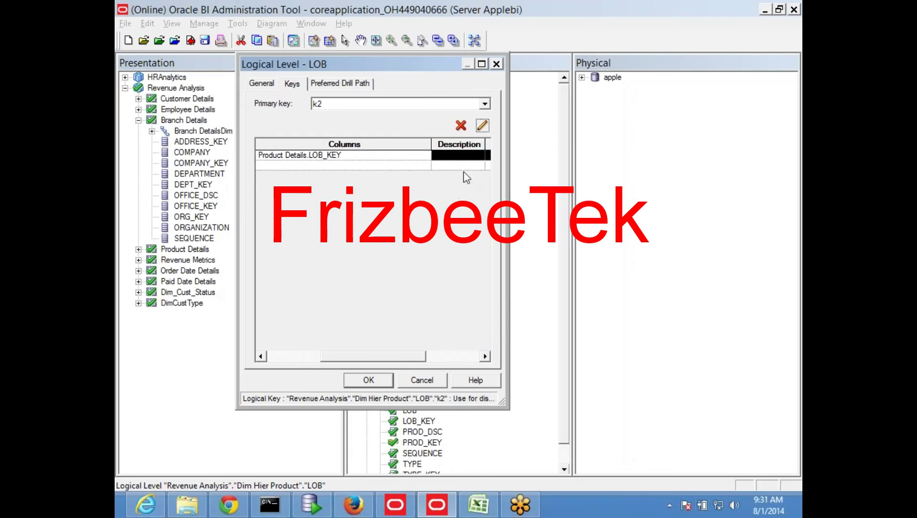
{"action": "left_click_drag", "start_coordinate": [422, 363], "coordinate": [474, 363]}
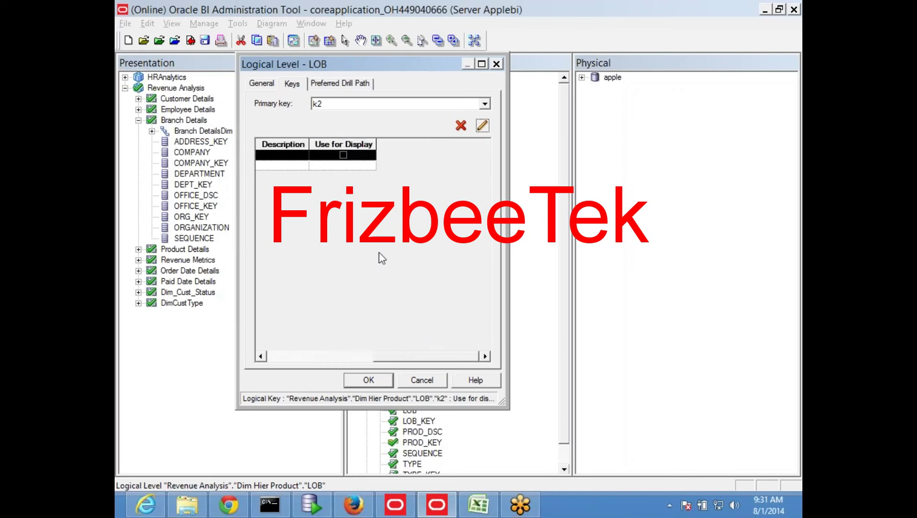
{"action": "left_click", "coordinate": [370, 380]}
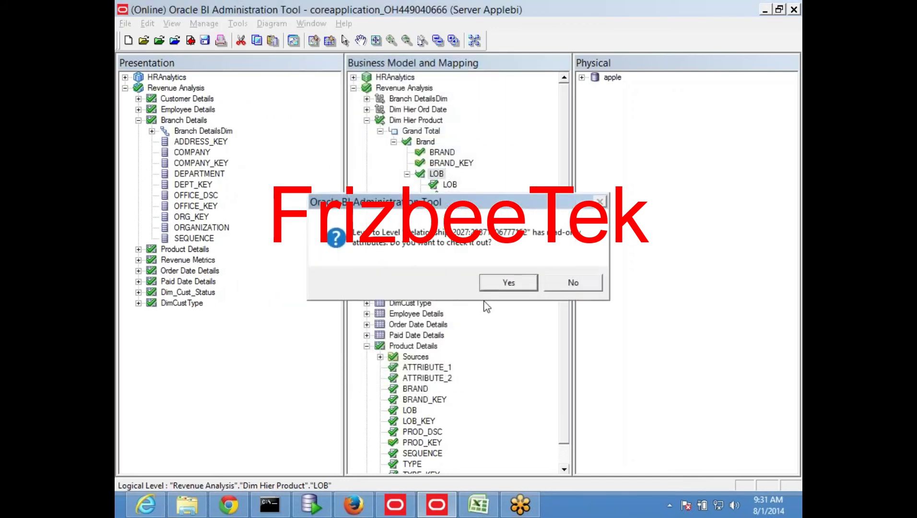
Step: Reopen the LOB level and add a key k21 based on the LOB column with Use for display on
{"action": "left_click", "coordinate": [495, 284]}
{"action": "left_click", "coordinate": [286, 166]}
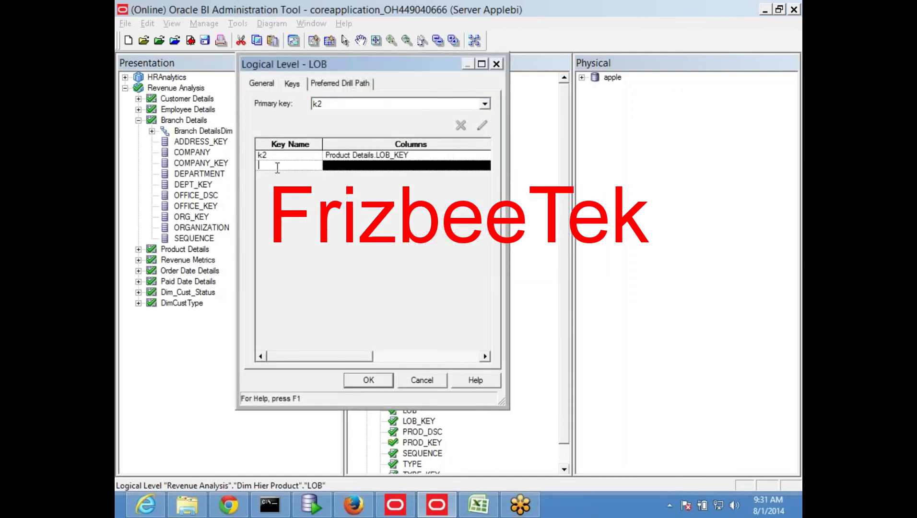
{"action": "type", "text": "k21"}
{"action": "left_click", "coordinate": [368, 166]}
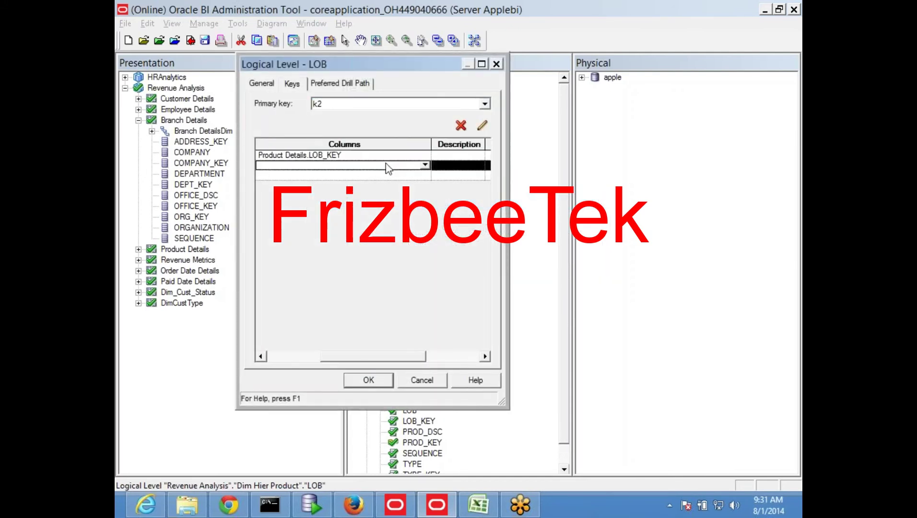
{"action": "left_click", "coordinate": [480, 129]}
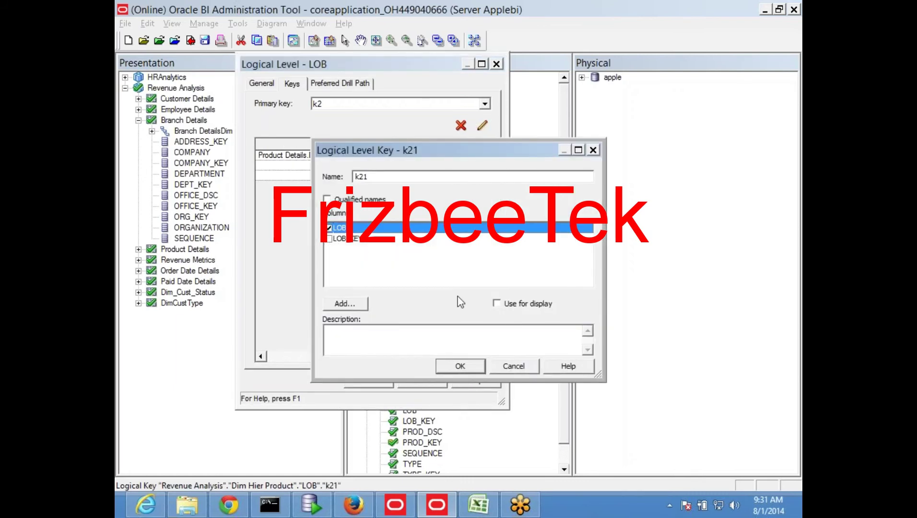
{"action": "left_click", "coordinate": [506, 305]}
{"action": "left_click", "coordinate": [456, 366]}
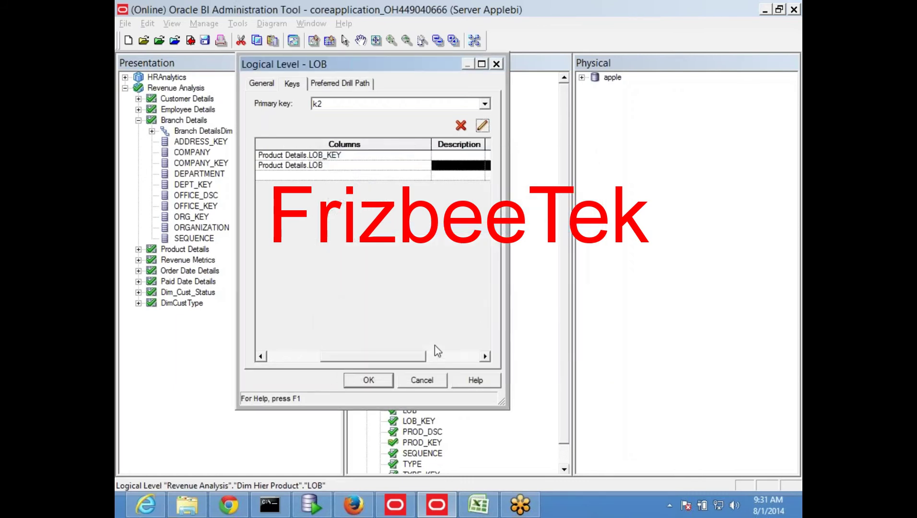
{"action": "left_click", "coordinate": [376, 380]}
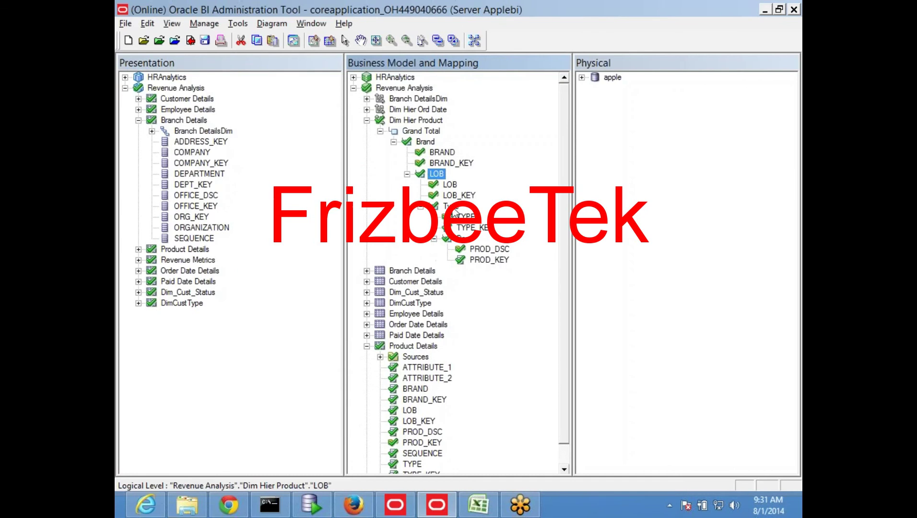
Step: Check out the Type level and change its key k3 to use the TYPE_KEY column instead of TYPE
{"action": "left_click", "coordinate": [501, 286]}
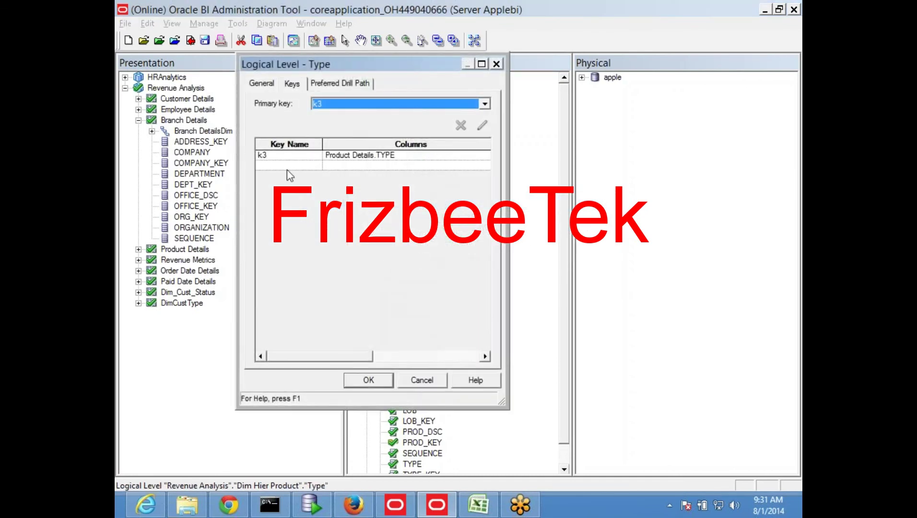
{"action": "left_click", "coordinate": [281, 158]}
{"action": "left_click", "coordinate": [281, 159]}
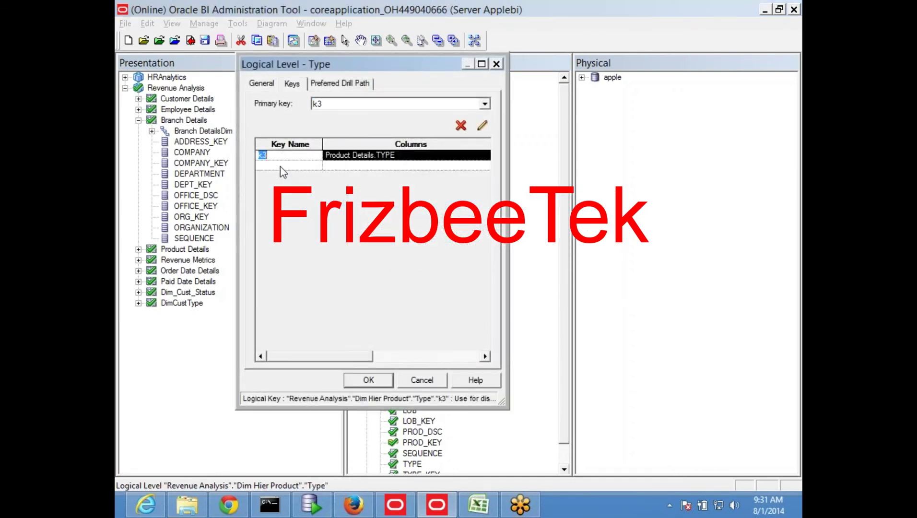
{"action": "key", "text": "Tab"}
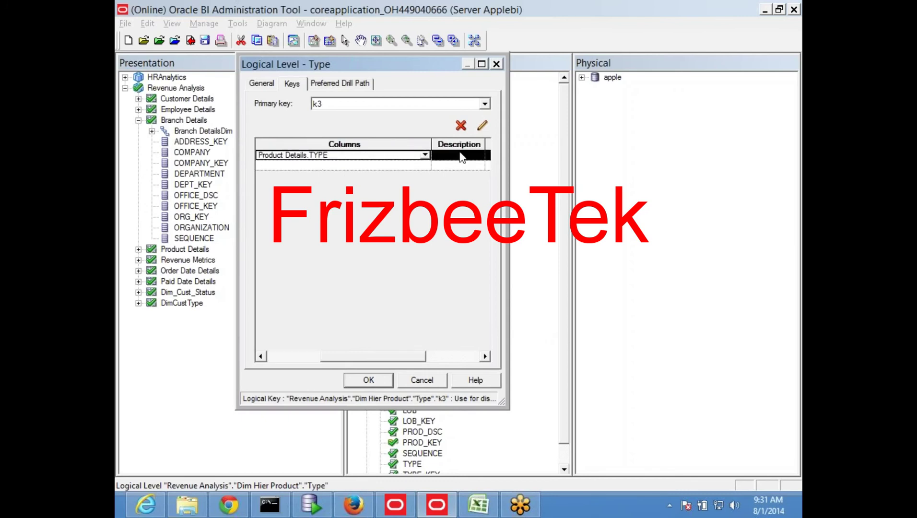
{"action": "left_click", "coordinate": [483, 125]}
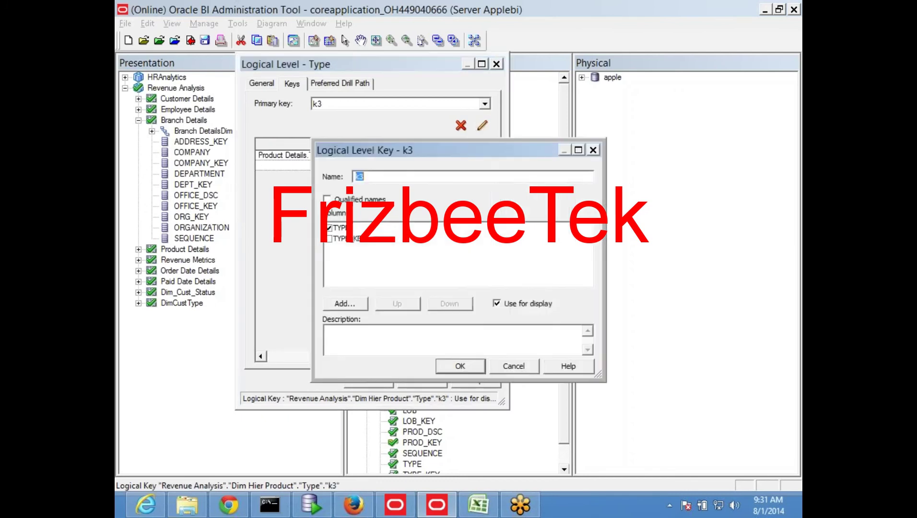
{"action": "left_click", "coordinate": [333, 241]}
{"action": "left_click", "coordinate": [331, 228]}
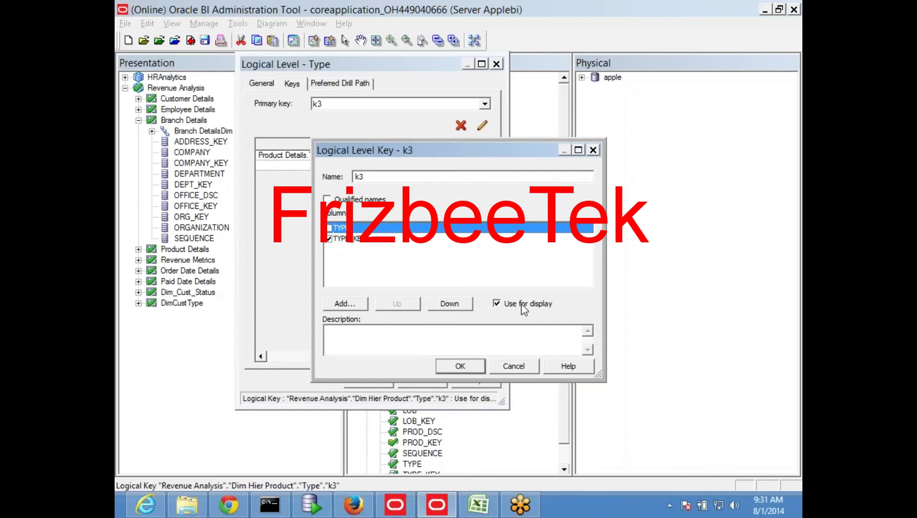
{"action": "left_click", "coordinate": [460, 373]}
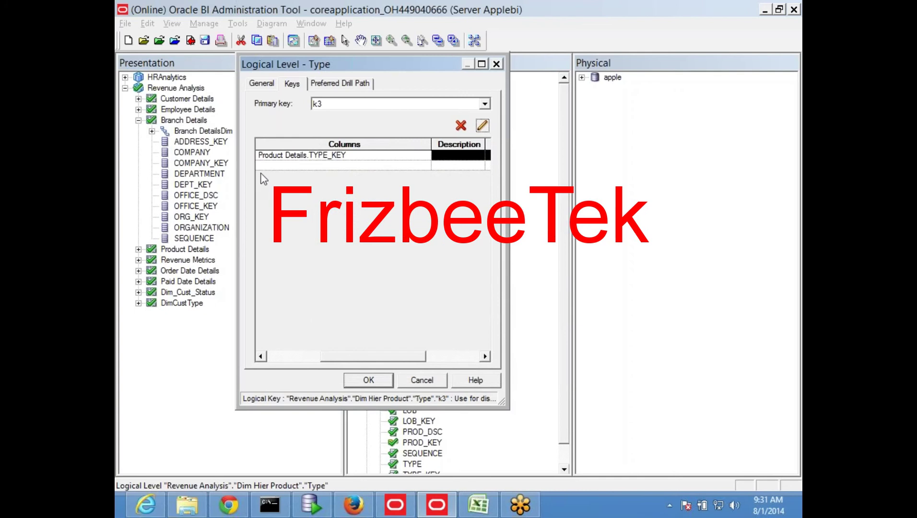
Step: Add a key k31 to the Type level based on the TYPE column with Use for display on, and save the level
{"action": "left_click", "coordinate": [283, 356]}
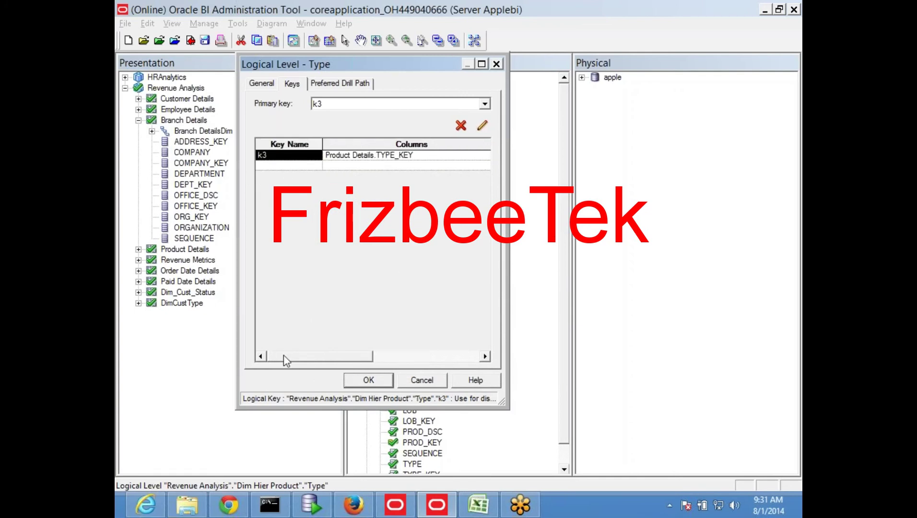
{"action": "left_click", "coordinate": [283, 165]}
{"action": "type", "text": "k31"}
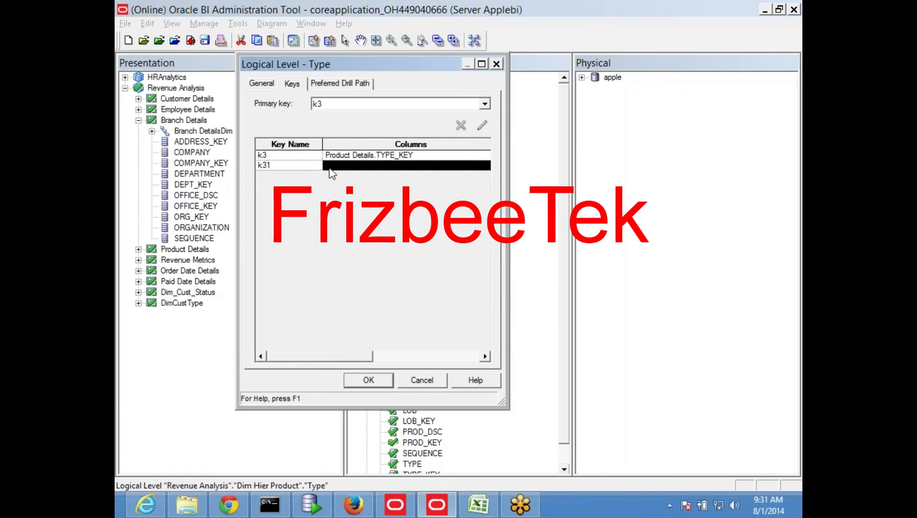
{"action": "key", "text": "Return"}
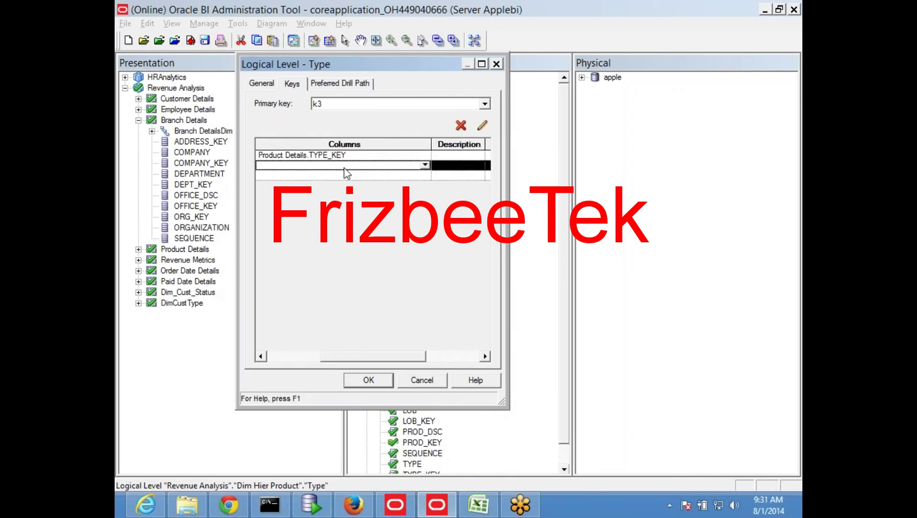
{"action": "left_click", "coordinate": [482, 125]}
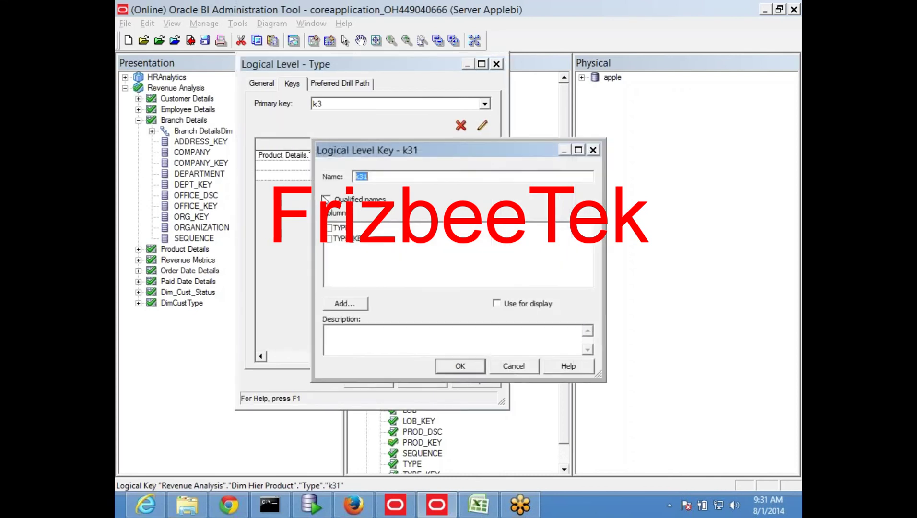
{"action": "left_click", "coordinate": [330, 228]}
{"action": "left_click", "coordinate": [513, 307]}
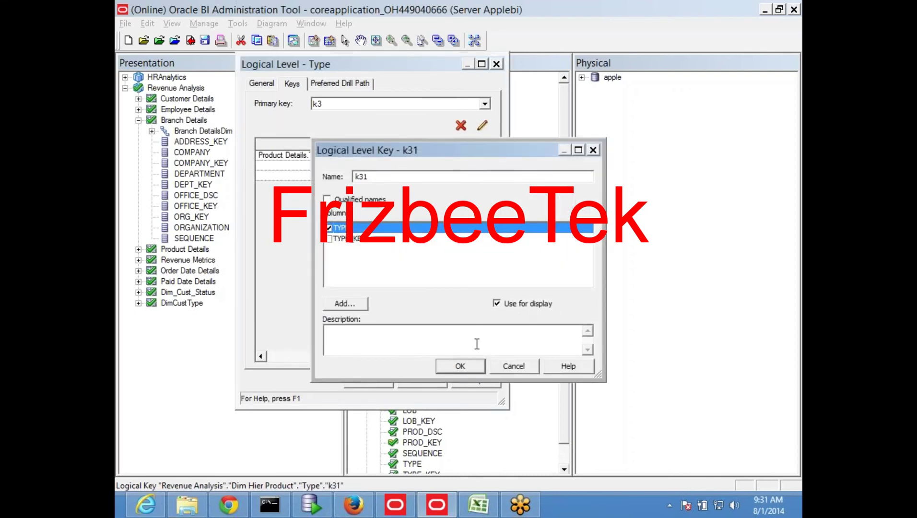
{"action": "left_click", "coordinate": [459, 367]}
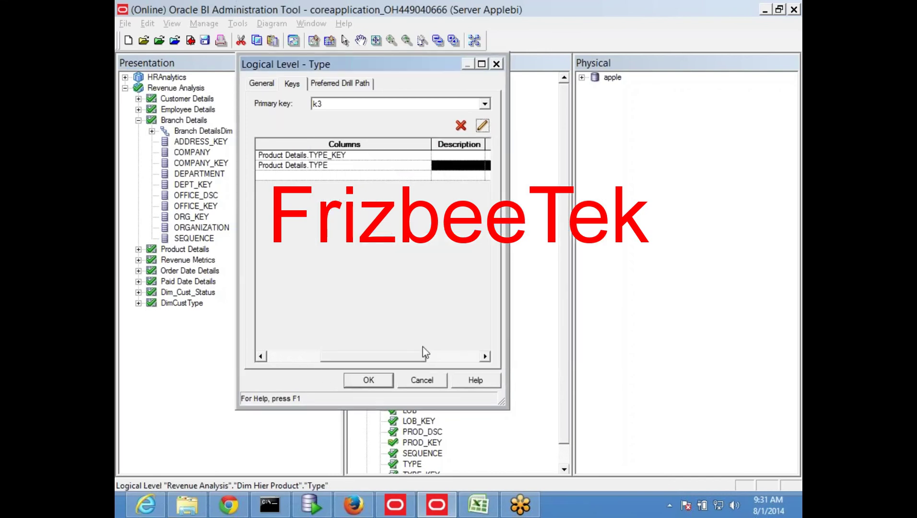
{"action": "left_click", "coordinate": [369, 380]}
Step: Check out the Desc level and change its key k5 to use PROD_KEY instead of PROD_DSC, with Use for display off
{"action": "double_click", "coordinate": [465, 240]}
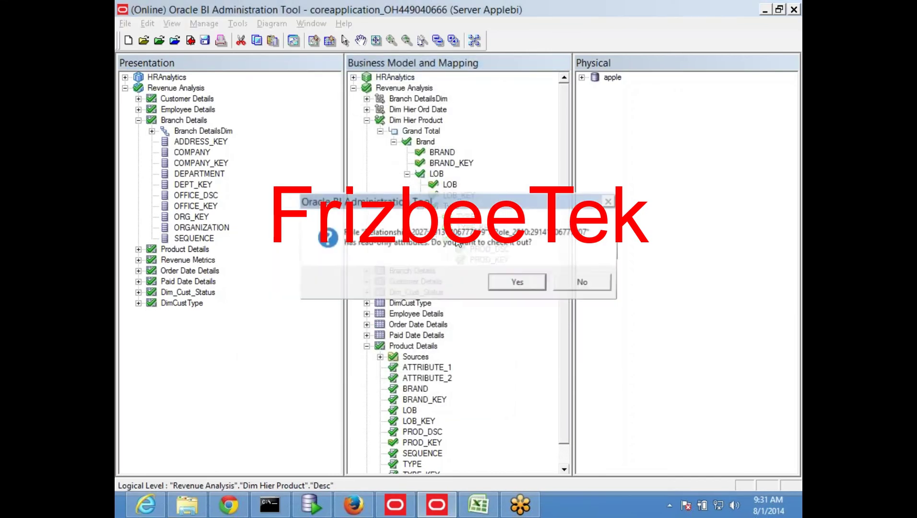
{"action": "left_click", "coordinate": [500, 278]}
{"action": "left_click", "coordinate": [282, 155]}
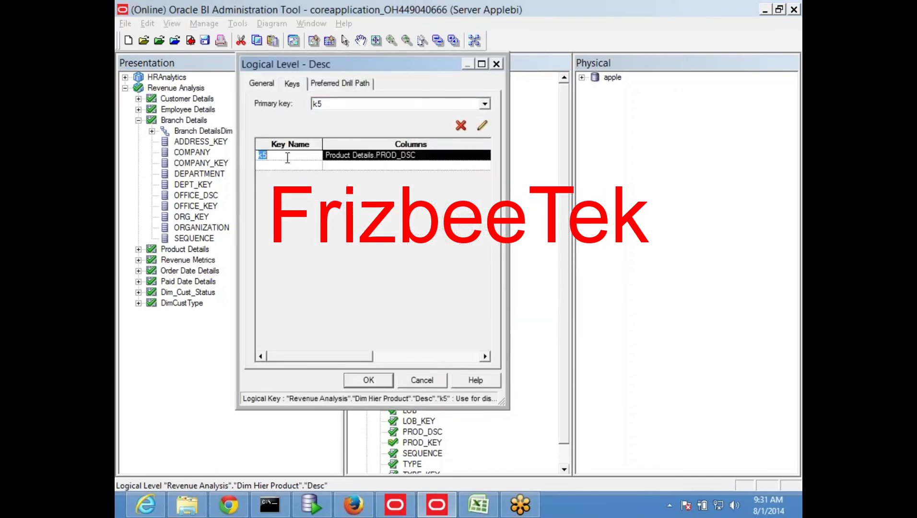
{"action": "left_click", "coordinate": [482, 126]}
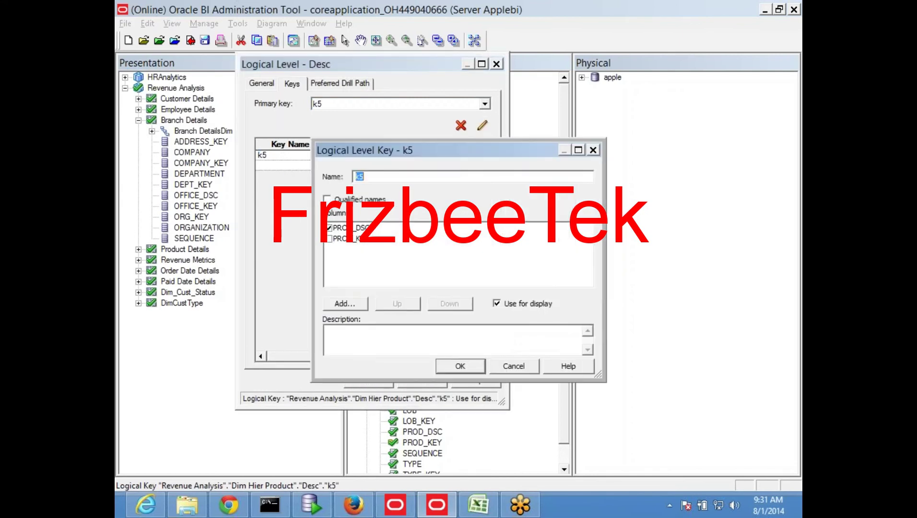
{"action": "left_click", "coordinate": [329, 238]}
{"action": "left_click", "coordinate": [329, 227]}
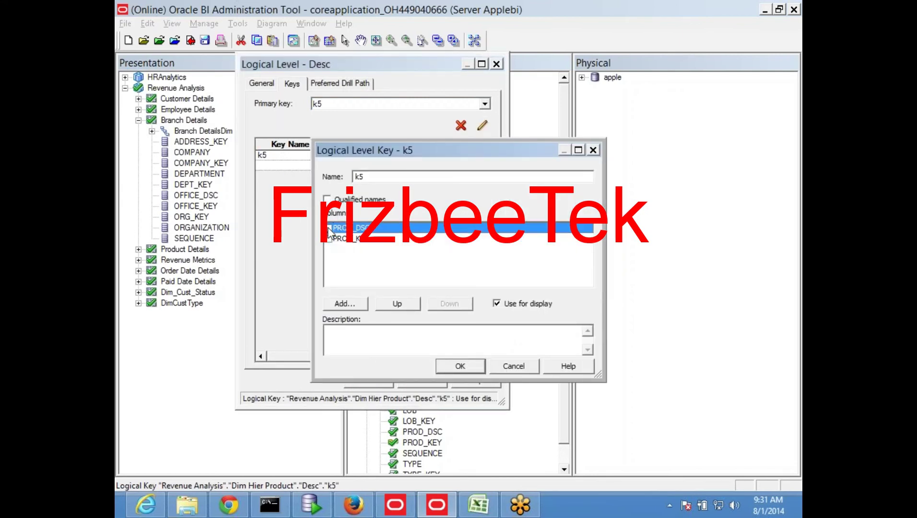
{"action": "left_click", "coordinate": [329, 238]}
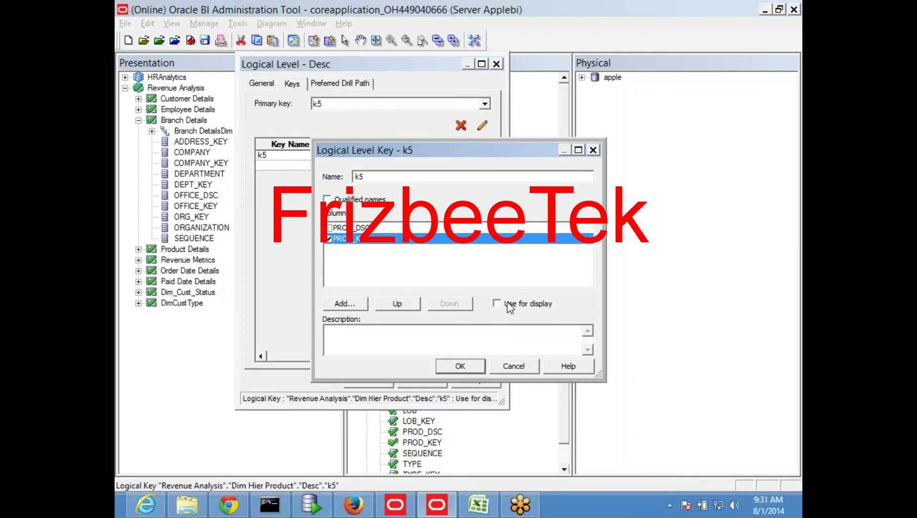
{"action": "left_click", "coordinate": [461, 366]}
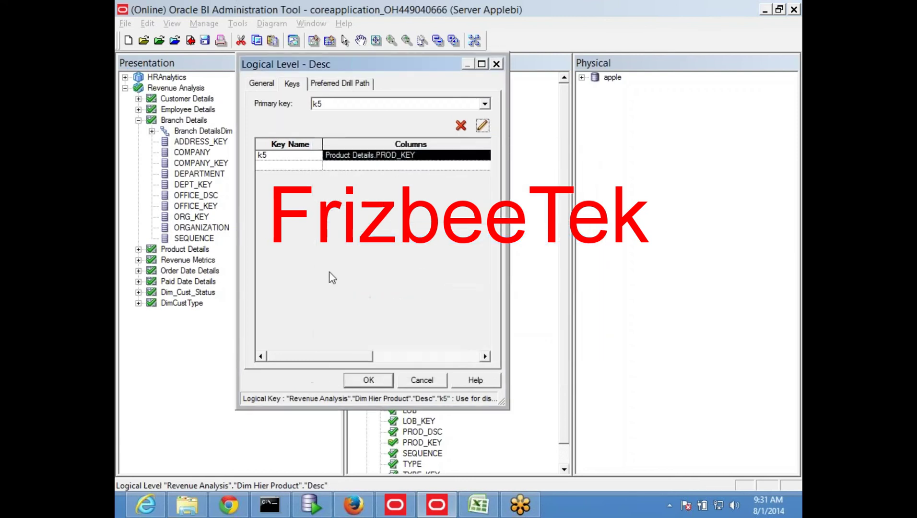
Step: Add a key k51 to the Desc level based on the PROD_DSC column with Use for display on, and save the level
{"action": "left_click", "coordinate": [281, 168]}
{"action": "type", "text": "k51"}
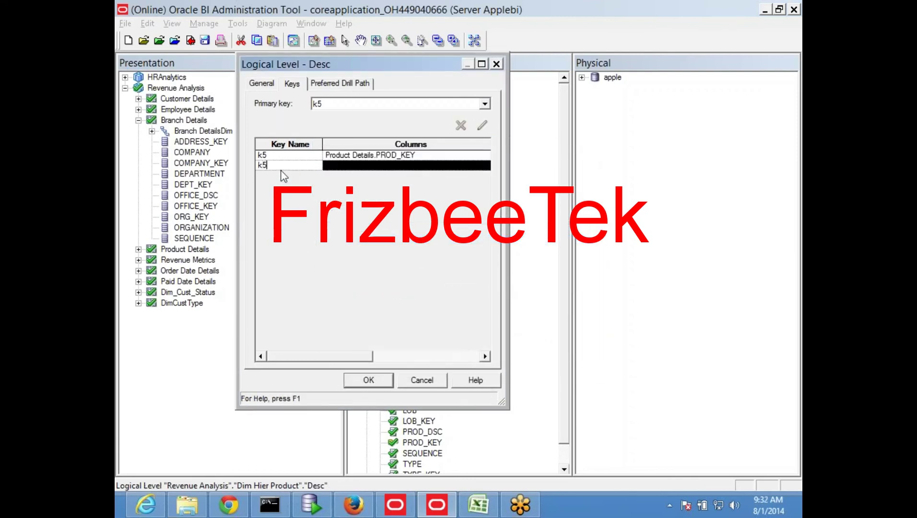
{"action": "key", "text": "Return"}
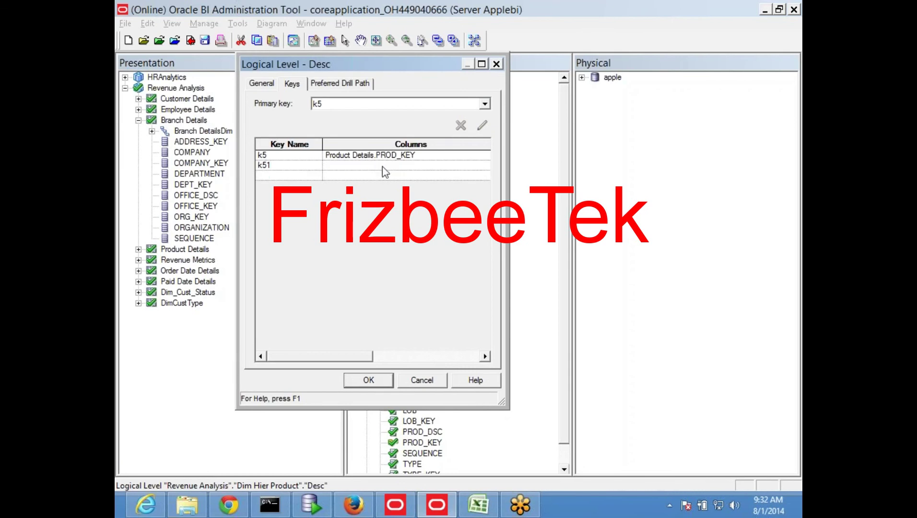
{"action": "left_click", "coordinate": [383, 167]}
{"action": "left_click", "coordinate": [482, 126]}
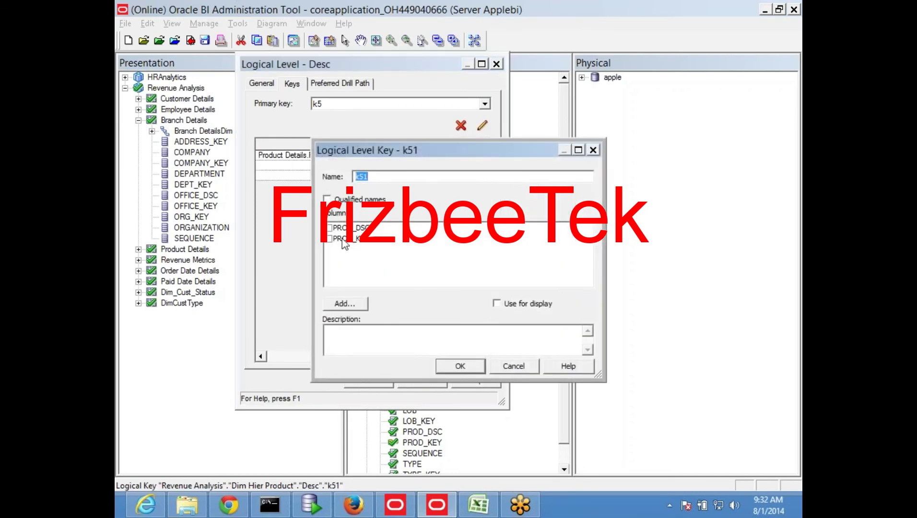
{"action": "left_click", "coordinate": [329, 227]}
{"action": "left_click", "coordinate": [505, 308]}
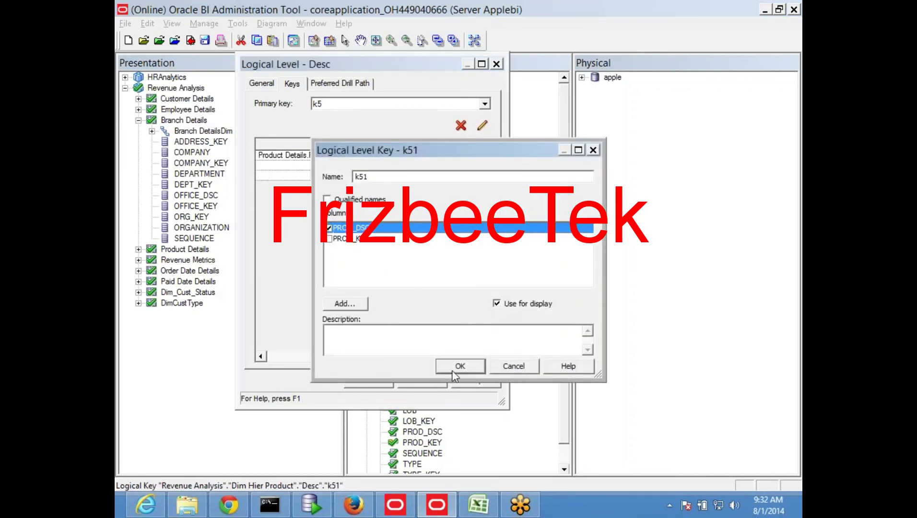
{"action": "left_click", "coordinate": [457, 369]}
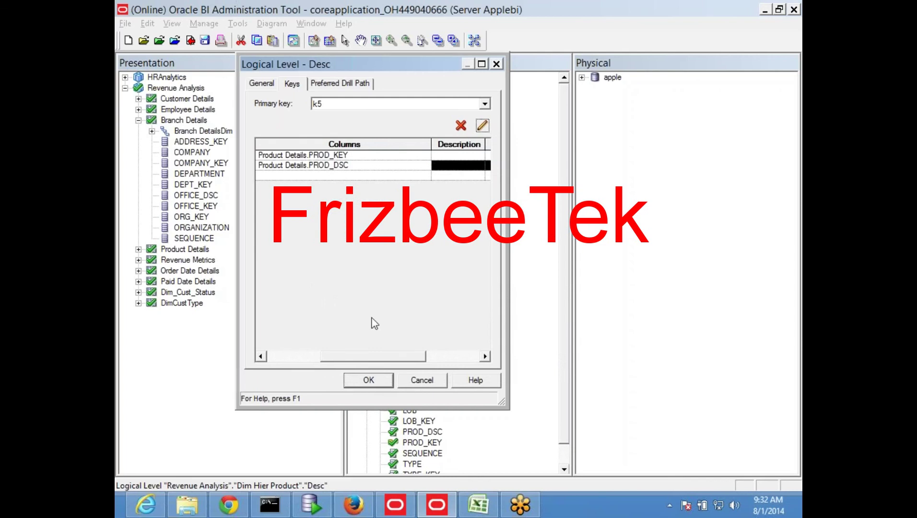
{"action": "left_click", "coordinate": [379, 380]}
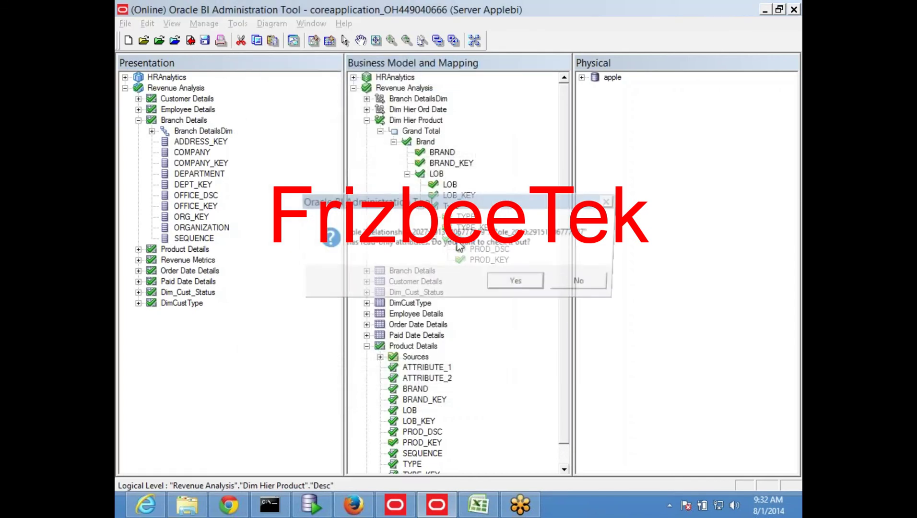
Step: Reopen the Desc level and review the columns and Use for Display settings of keys k5 and k51
{"action": "left_click", "coordinate": [513, 282]}
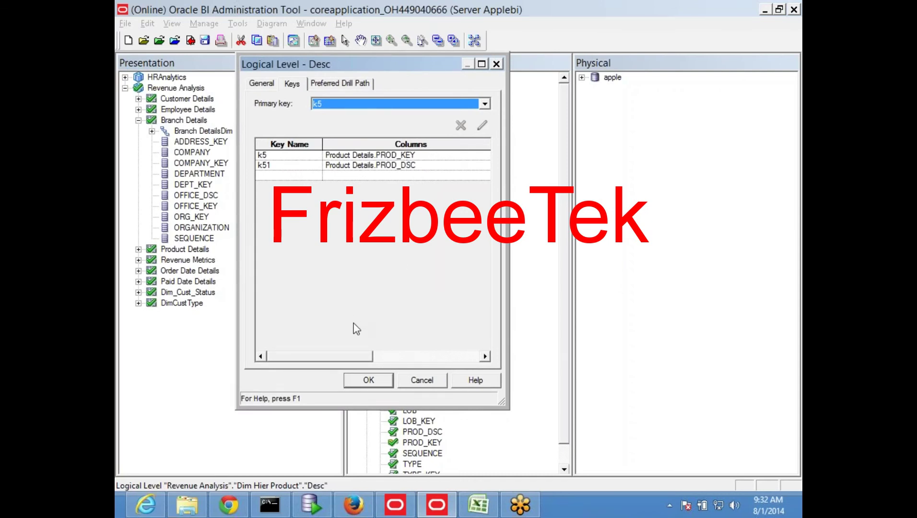
{"action": "left_click_drag", "start_coordinate": [359, 357], "coordinate": [468, 357]}
{"action": "left_click", "coordinate": [343, 164]}
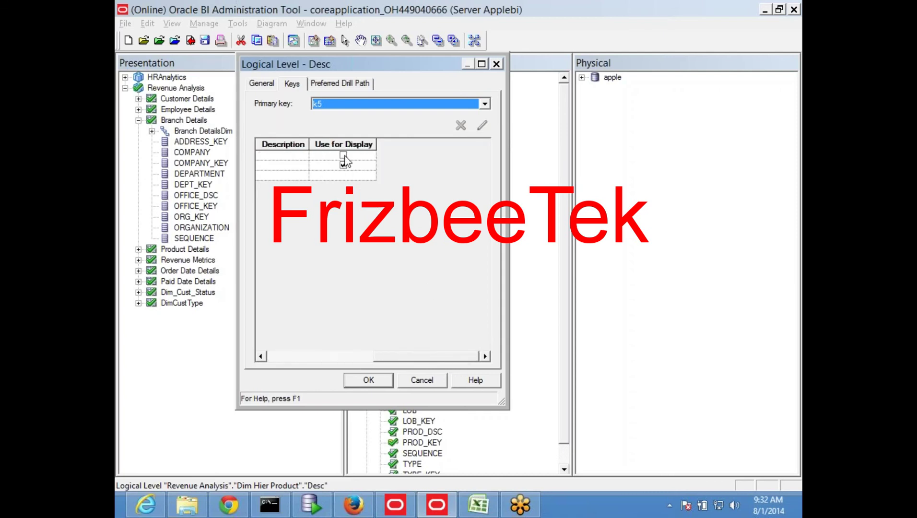
{"action": "left_click_drag", "start_coordinate": [415, 357], "coordinate": [252, 290]}
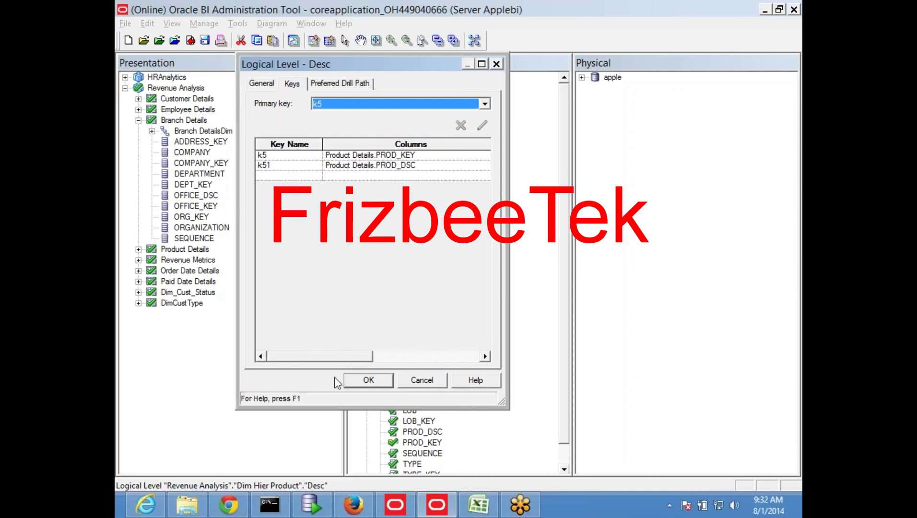
{"action": "left_click", "coordinate": [388, 355]}
{"action": "left_click", "coordinate": [343, 165]}
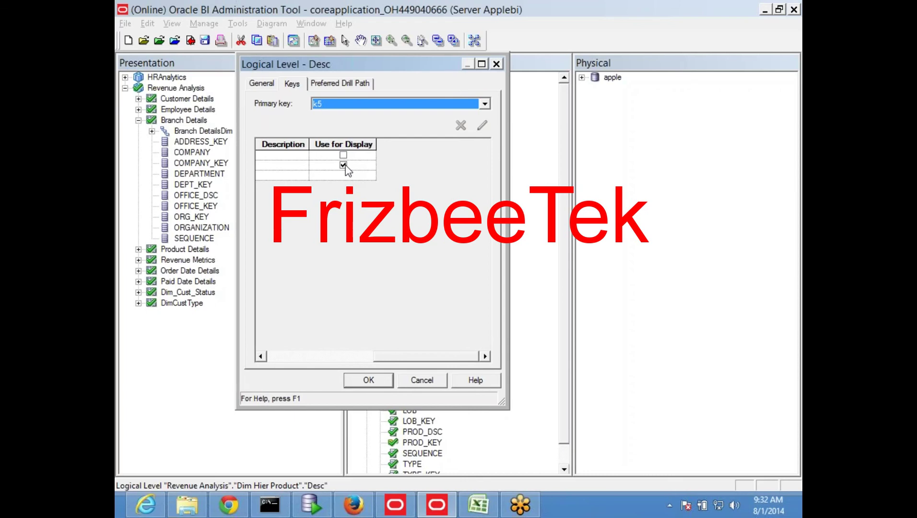
{"action": "left_click", "coordinate": [368, 380]}
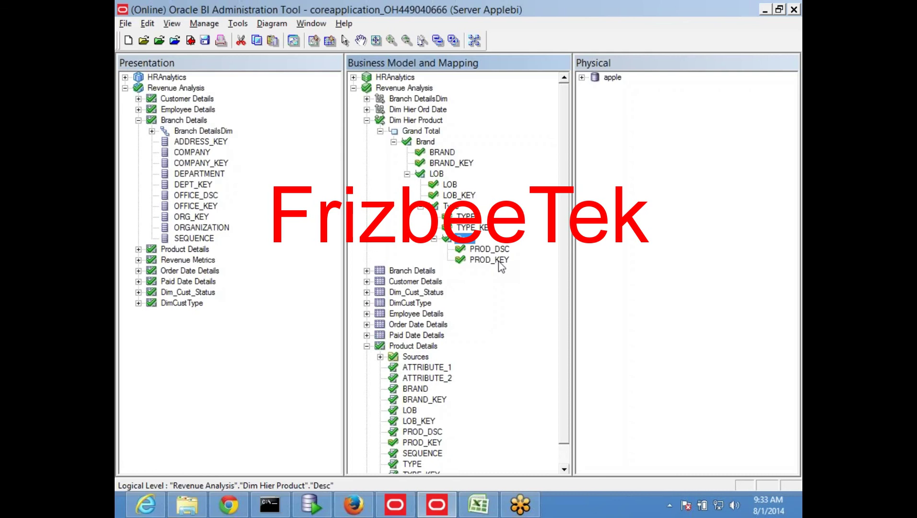
Step: Save the repository, checking in the changes and running the global consistency check
{"action": "left_click", "coordinate": [206, 41]}
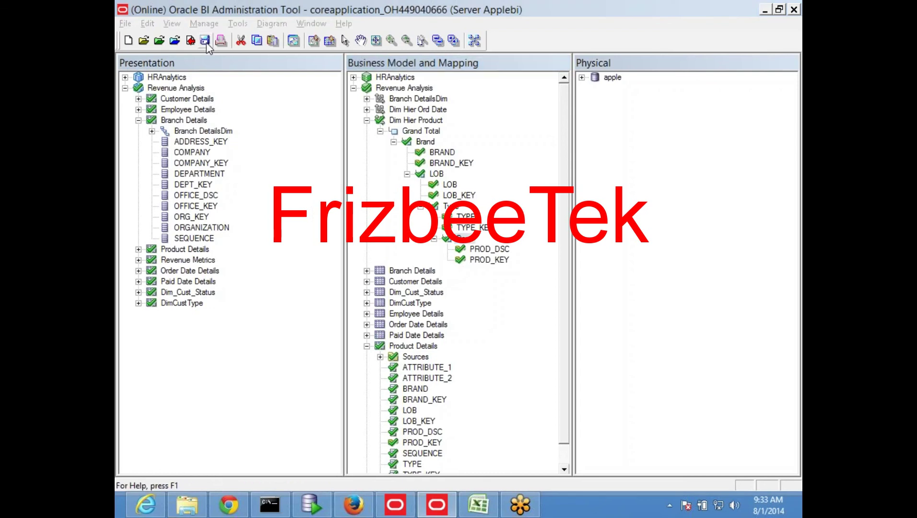
{"action": "left_click", "coordinate": [486, 284]}
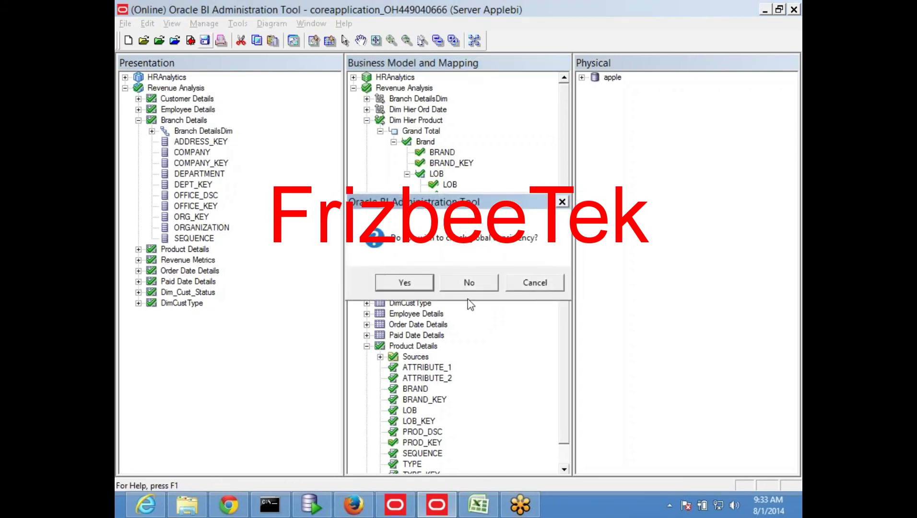
{"action": "left_click", "coordinate": [409, 287]}
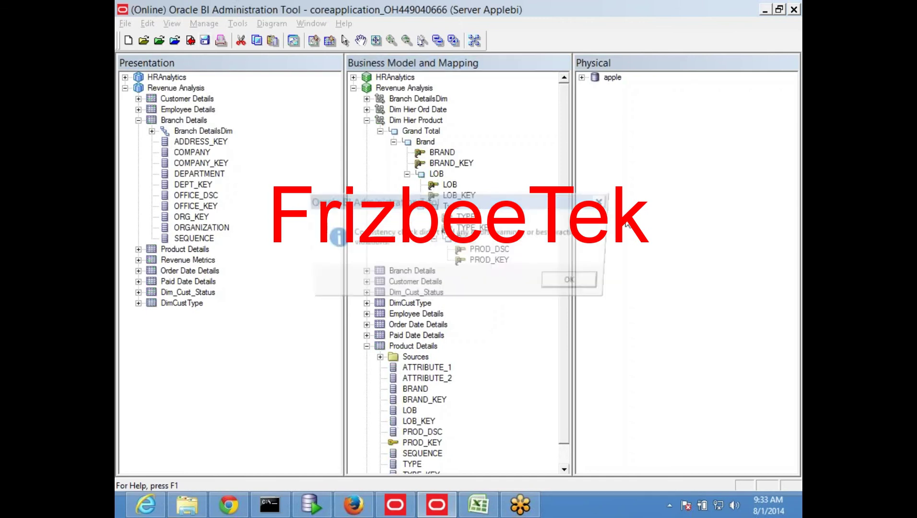
{"action": "left_click", "coordinate": [577, 283]}
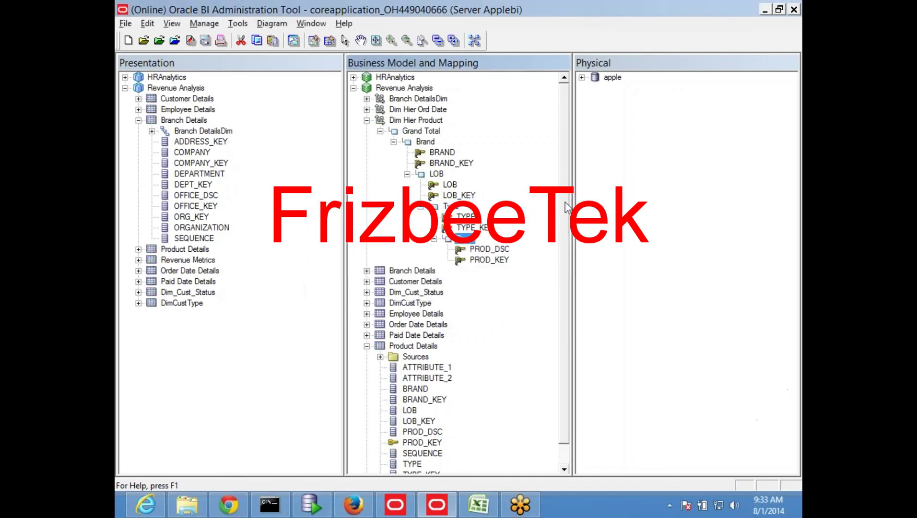